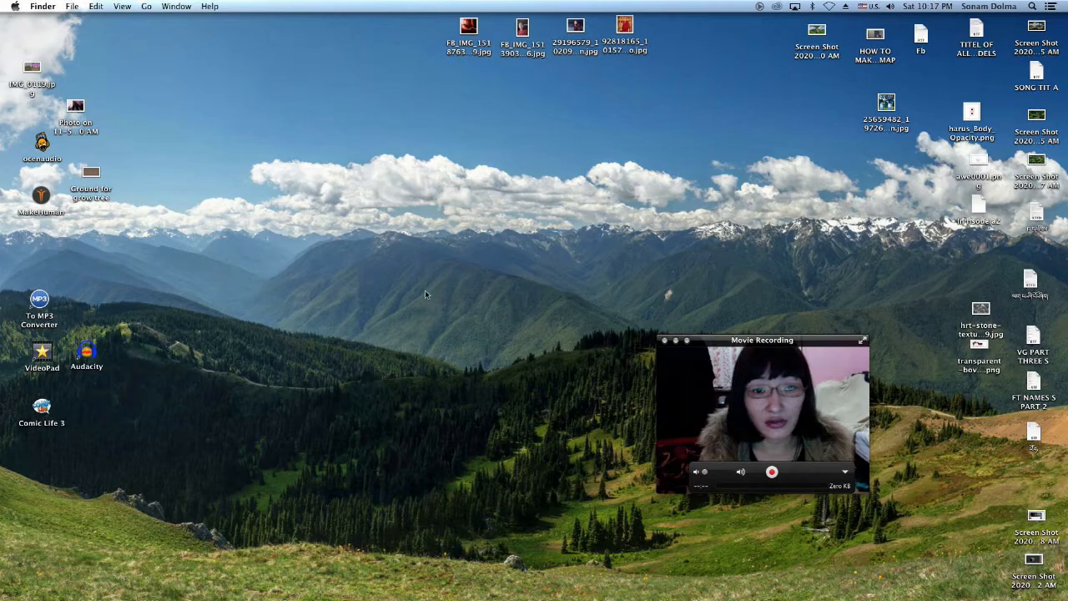
Launch Blender, dismiss its splash screen and show the 3D view's properties sidebar.
mouse_move(2, 411)
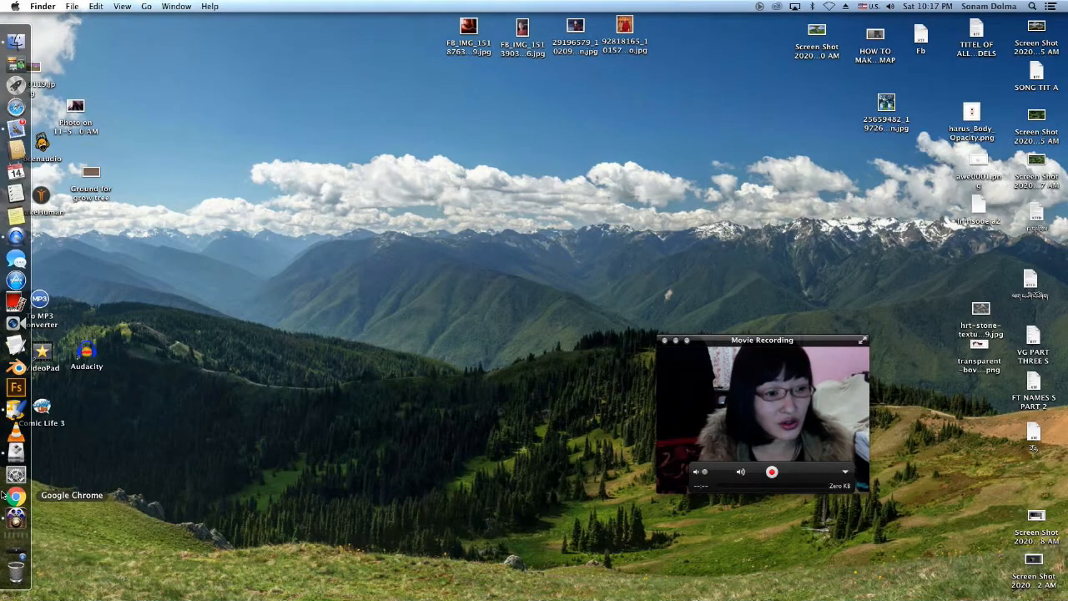
left_click(16, 368)
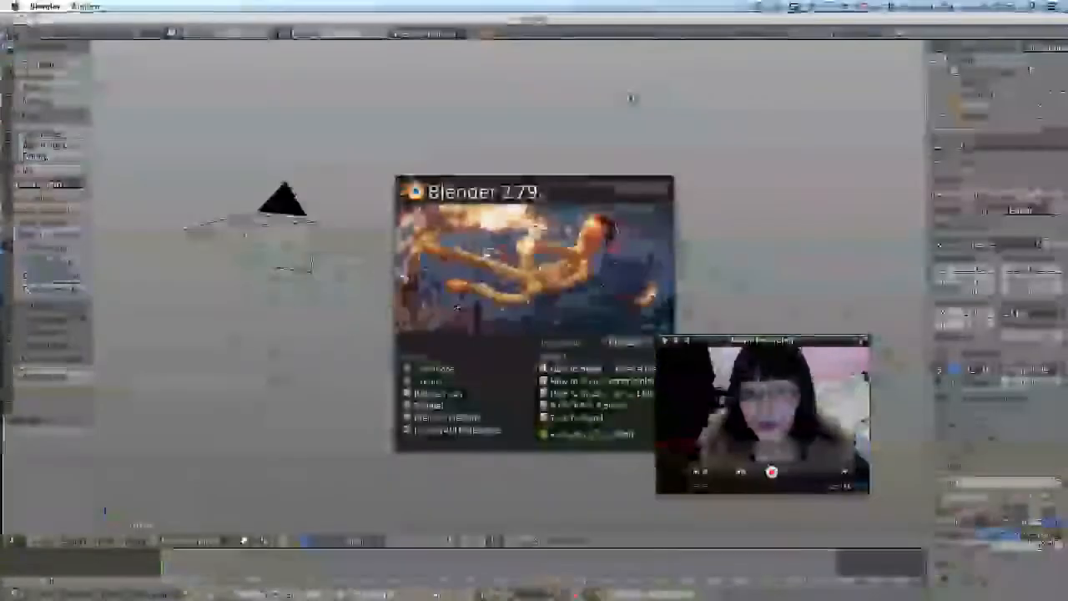
left_click(677, 153)
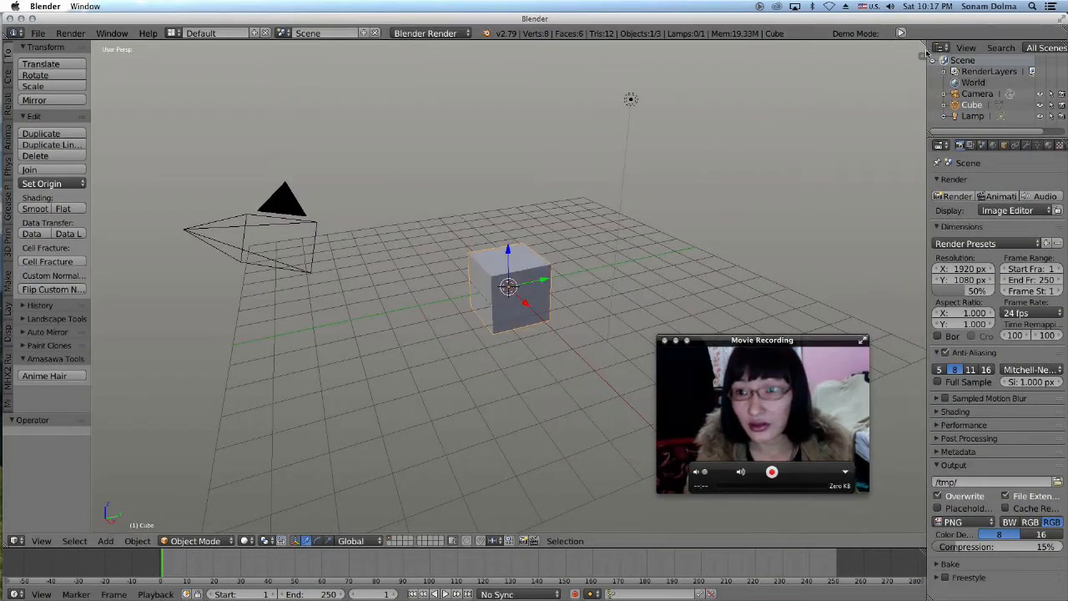
key("n")
Shrink the Movie Recording window and move it over the lower part of the 3D view, beside the properties sidebar.
left_click(771, 340)
left_click_drag(771, 339, 721, 381)
left_click_drag(820, 533, 730, 507)
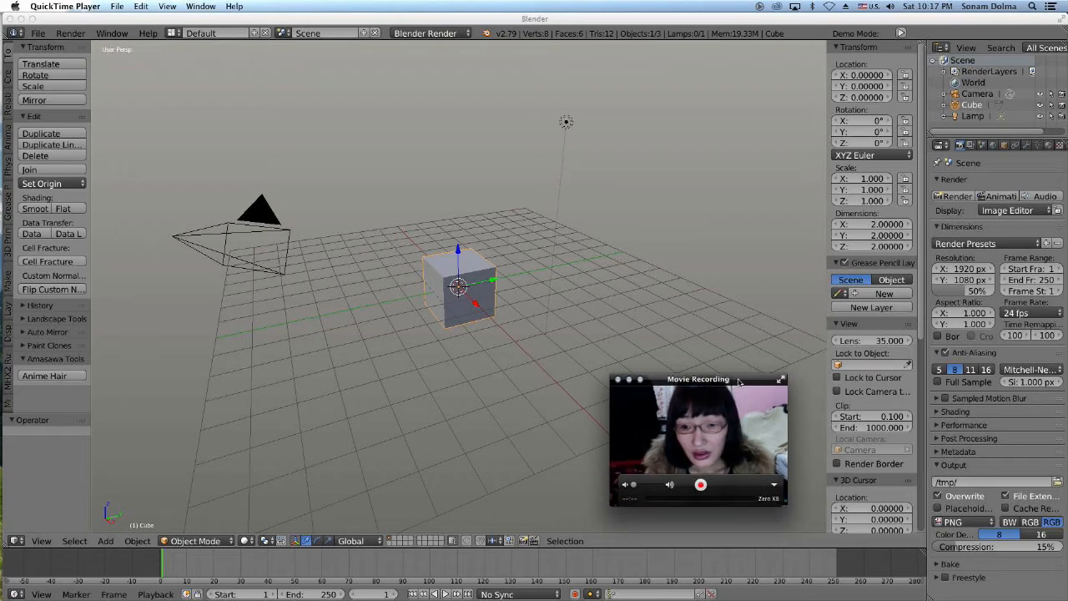
left_click_drag(738, 381, 753, 404)
Bring the Screencast Keys settings into view and start the webcam movie recording.
scroll(566, 247, "down", 10)
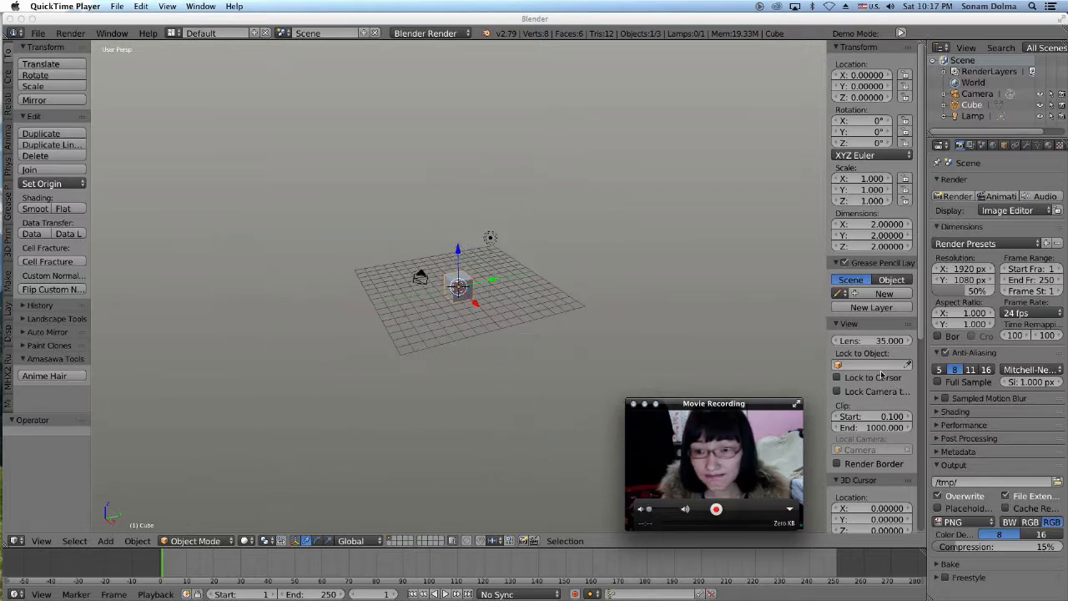
scroll(566, 247, "up", 8)
scroll(564, 247, "up", 4)
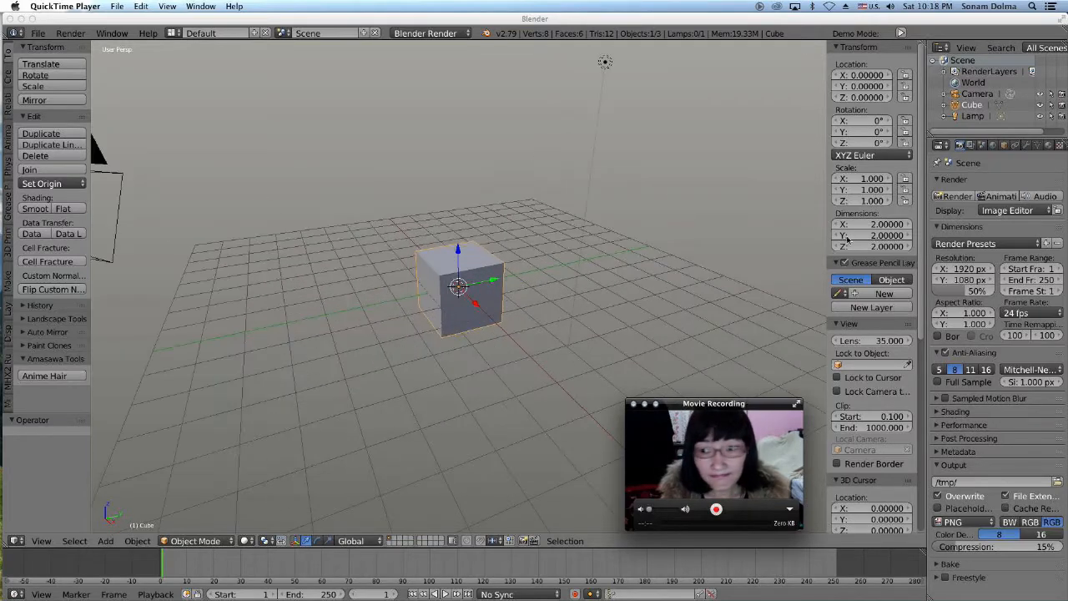
key("Home")
left_click(922, 213)
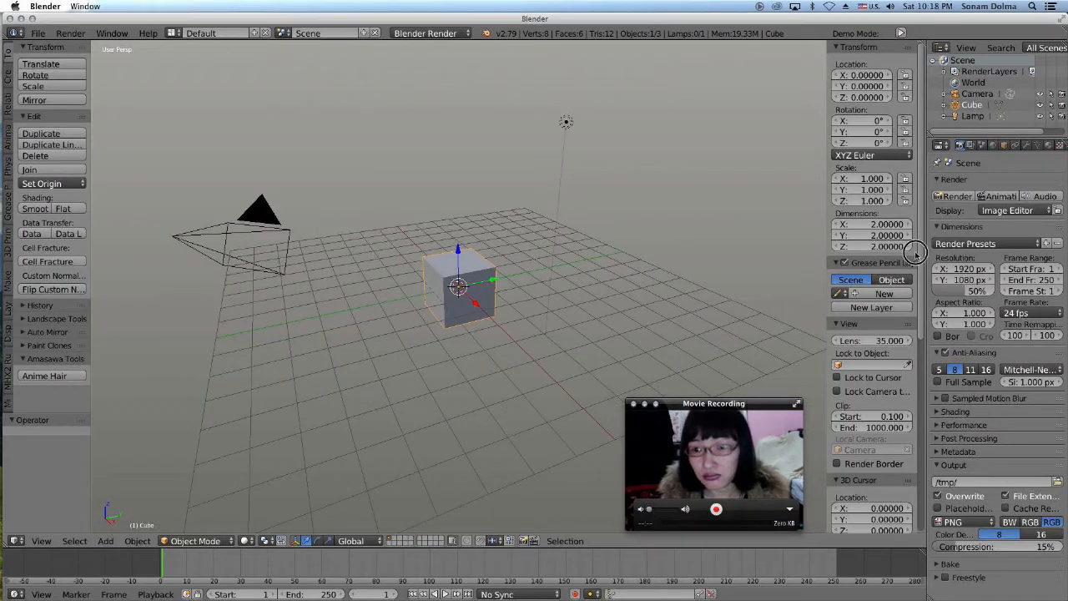
scroll(920, 305, "down", 1)
scroll(920, 305, "down", 10)
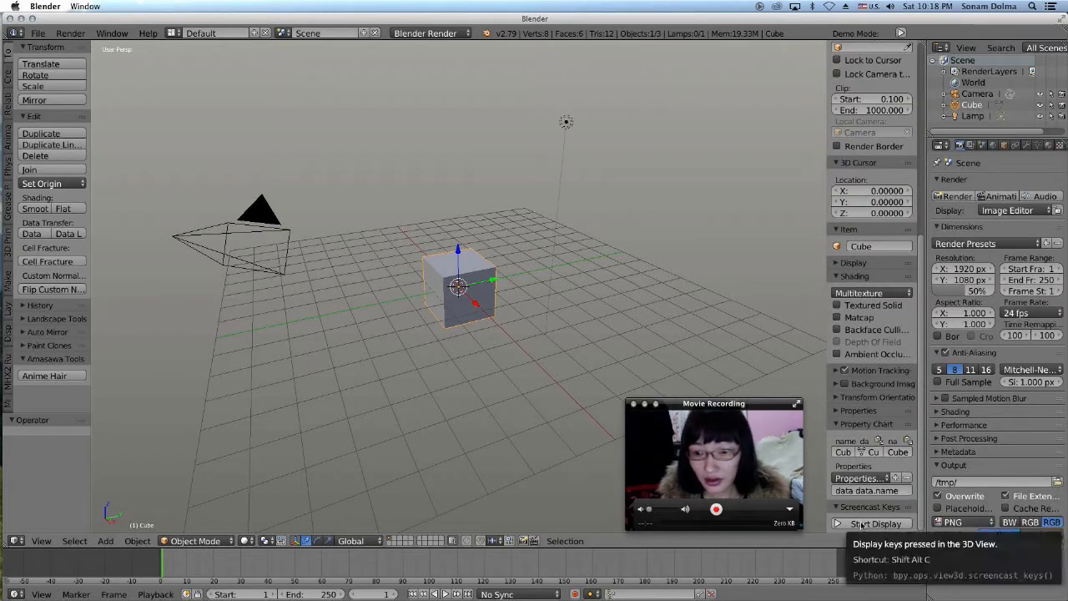
left_click(716, 509)
Start the Screencast Keys display in the 3D view and reveal its settings.
scroll(870, 484, "down", 5)
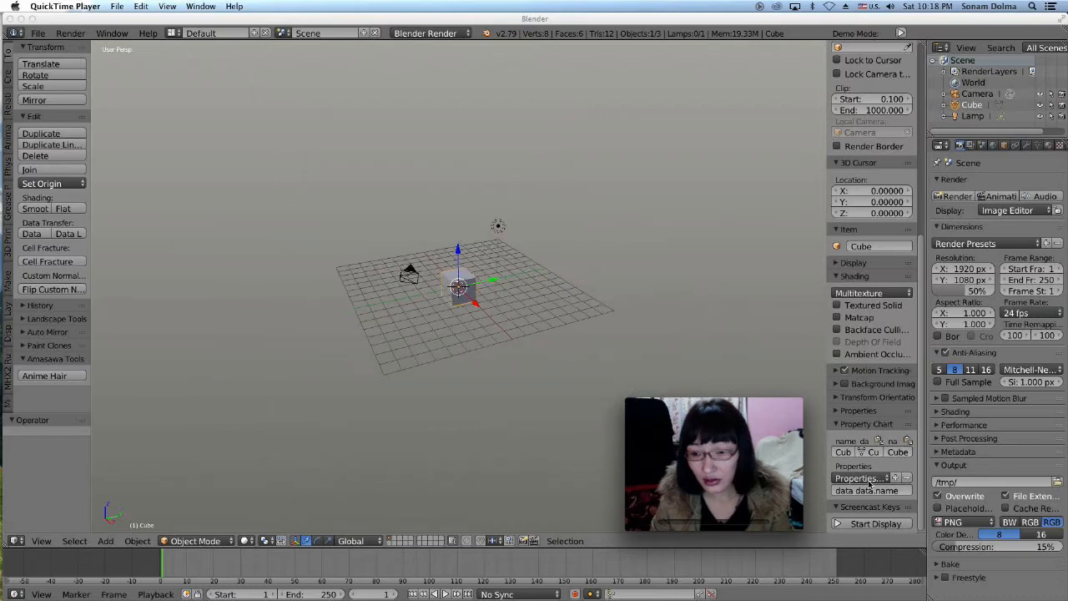
left_click(857, 526)
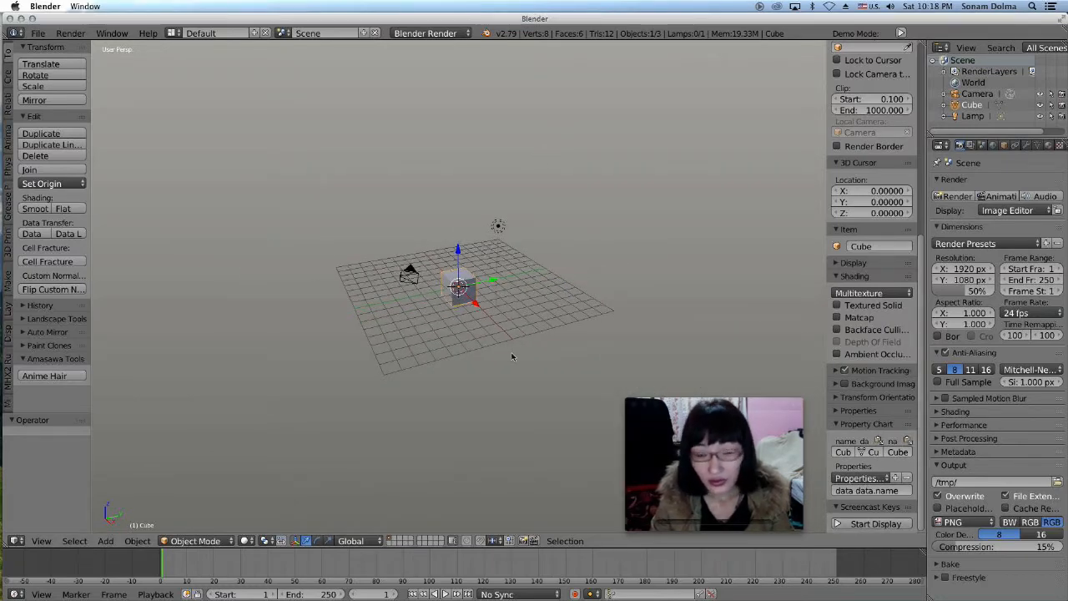
left_click(868, 523)
scroll(858, 500, "down", 2)
scroll(858, 499, "down", 4)
left_click_drag(852, 381, 926, 381)
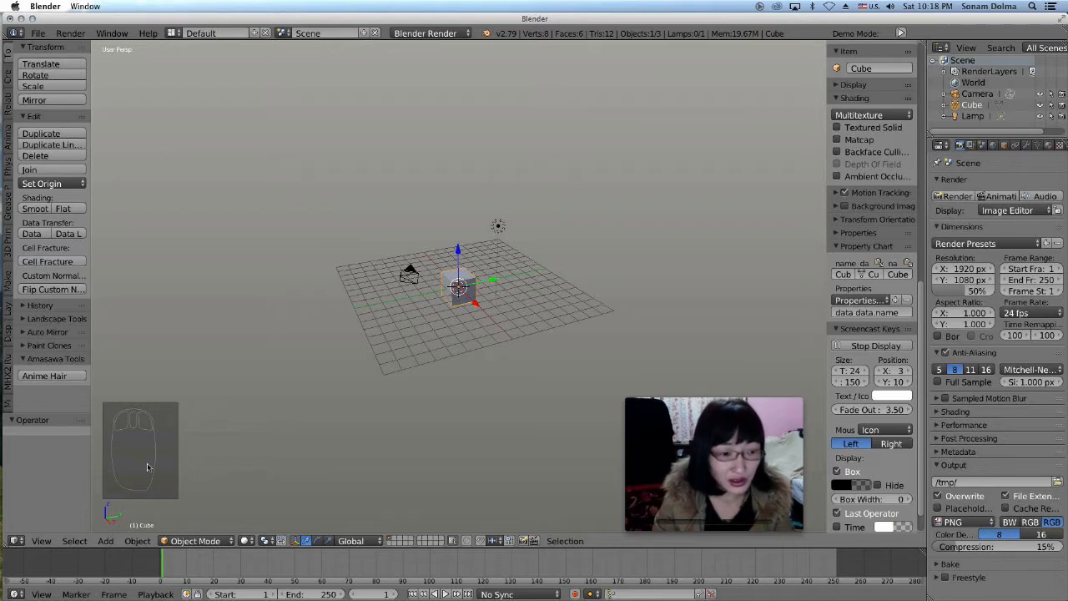
Delete the default cube, lamp and camera together to empty the scene.
middle_click_drag(563, 336, 509, 342)
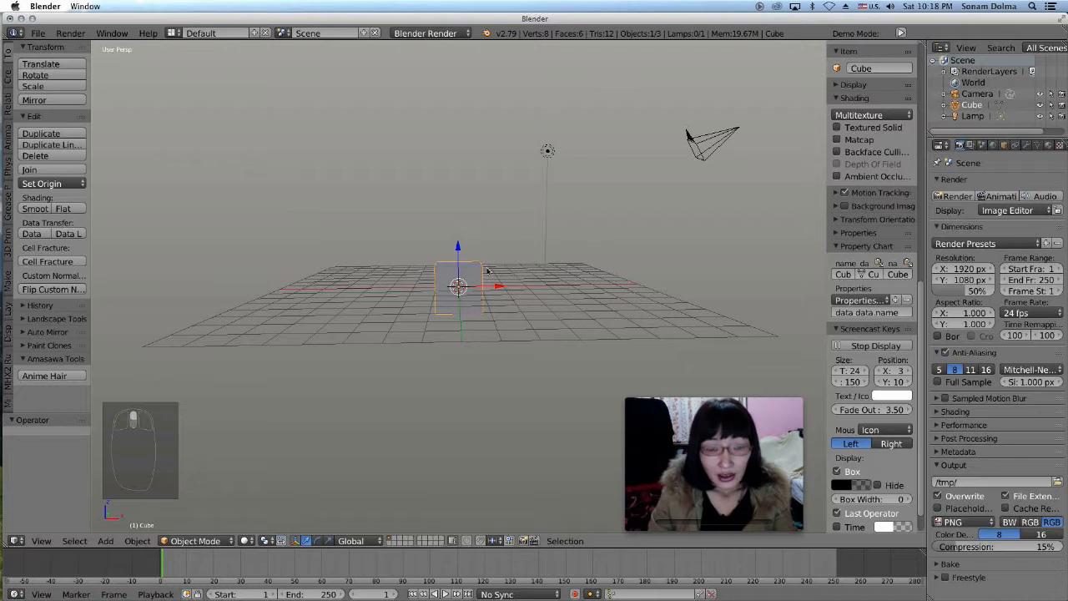
key("a")
key("a")
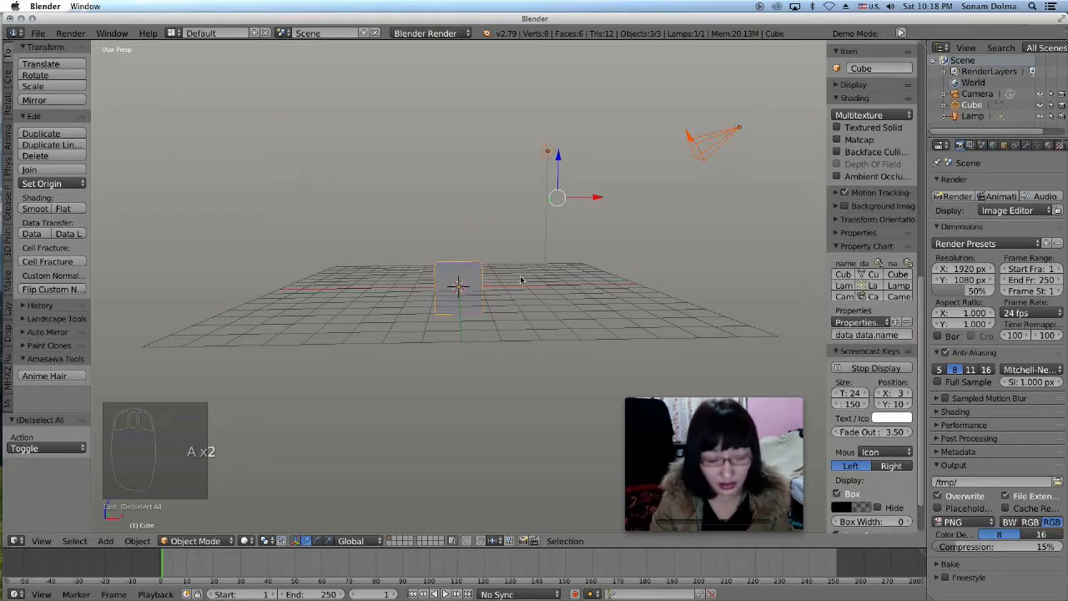
key("x")
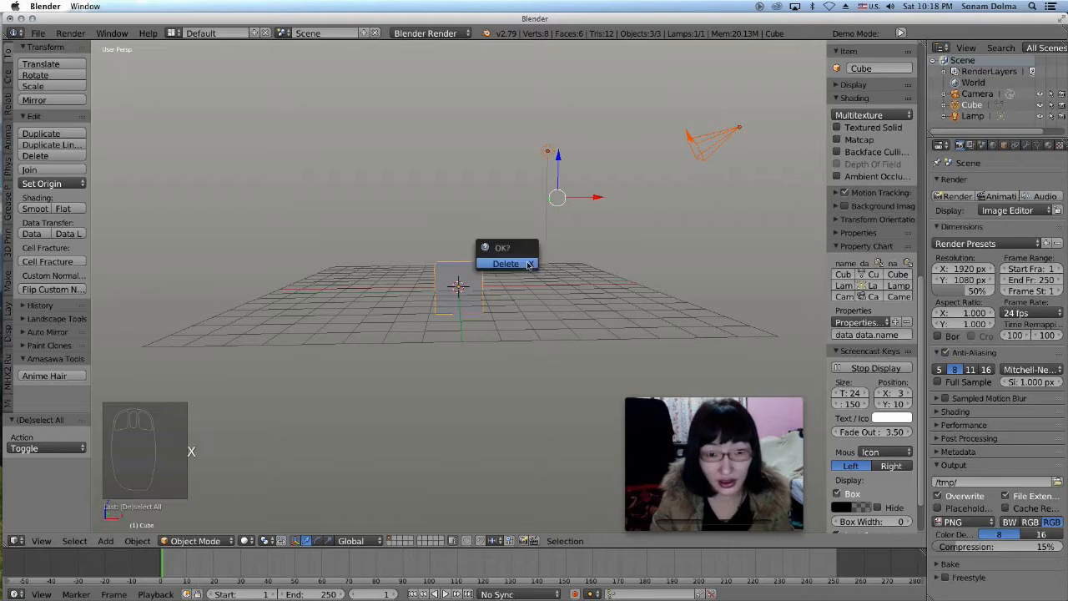
left_click(519, 264)
Add a Landscape mesh at the centre of the empty scene.
middle_click_drag(495, 286, 478, 309)
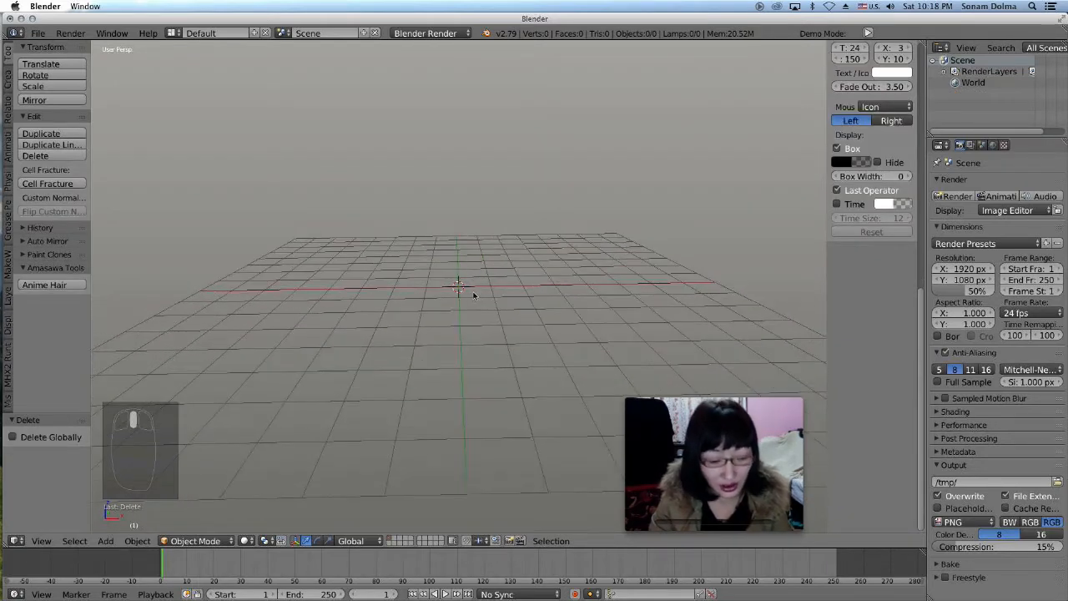
key("shift+a")
mouse_move(473, 295)
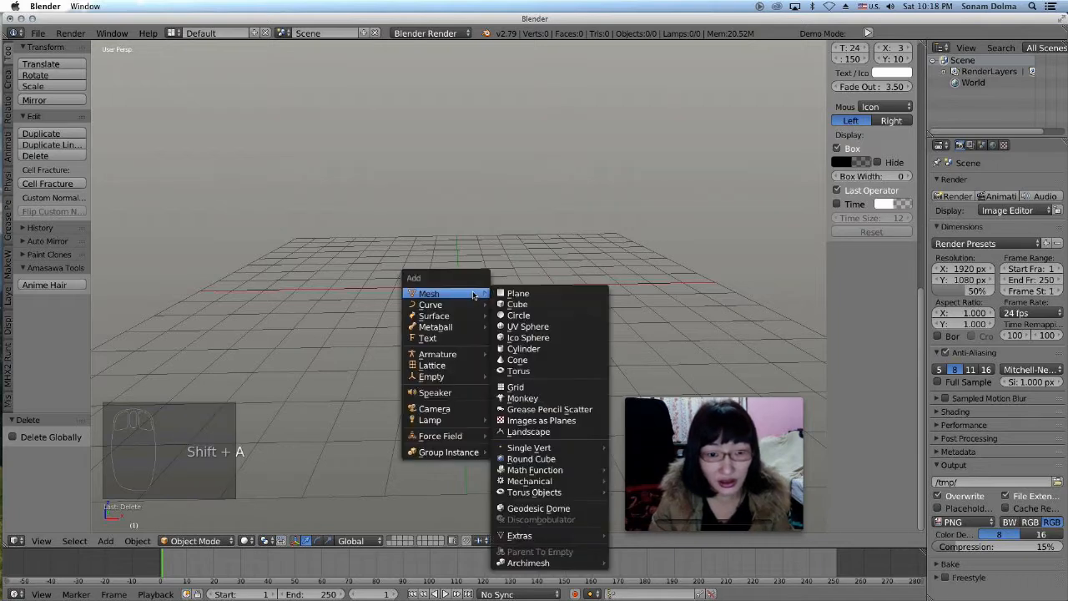
left_click(515, 432)
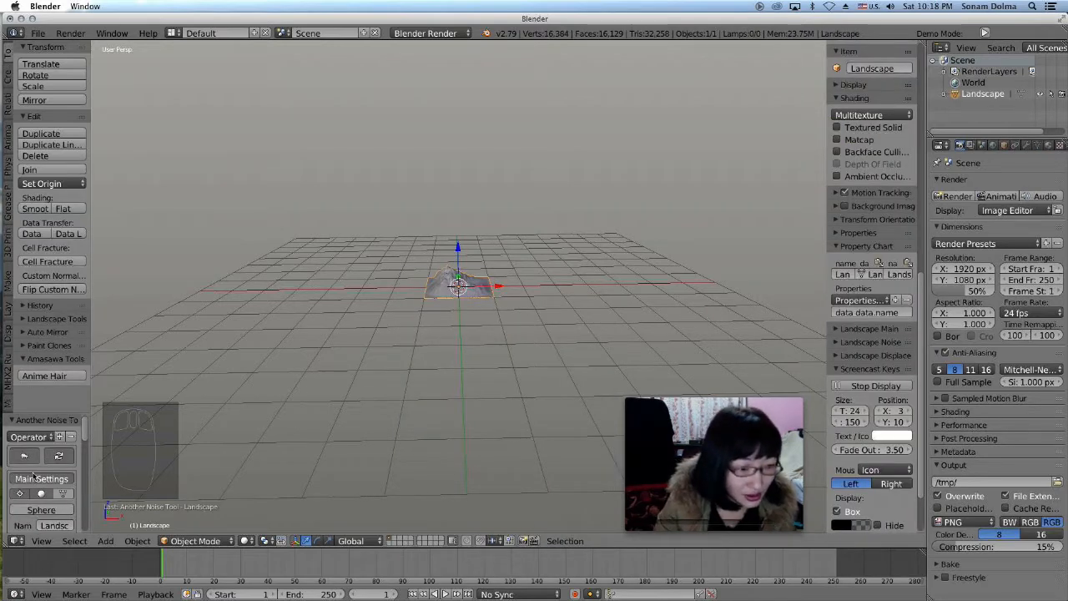
Set the landscape's mesh subdivisions to 74 and 54, keeping its noise preset.
left_click(38, 439)
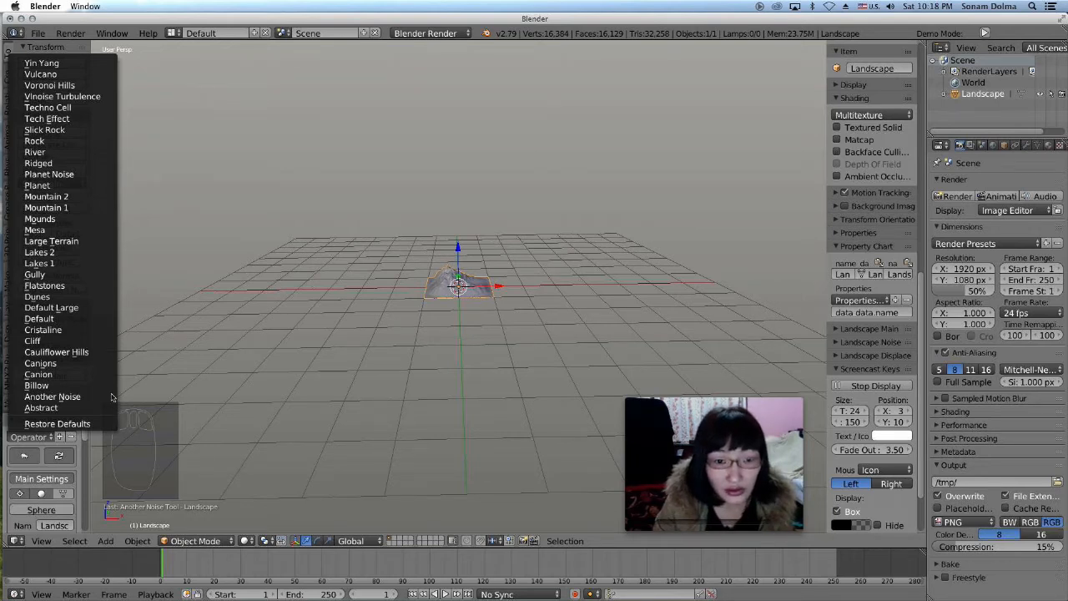
scroll(37, 501, "down", 2)
scroll(37, 501, "down", 3)
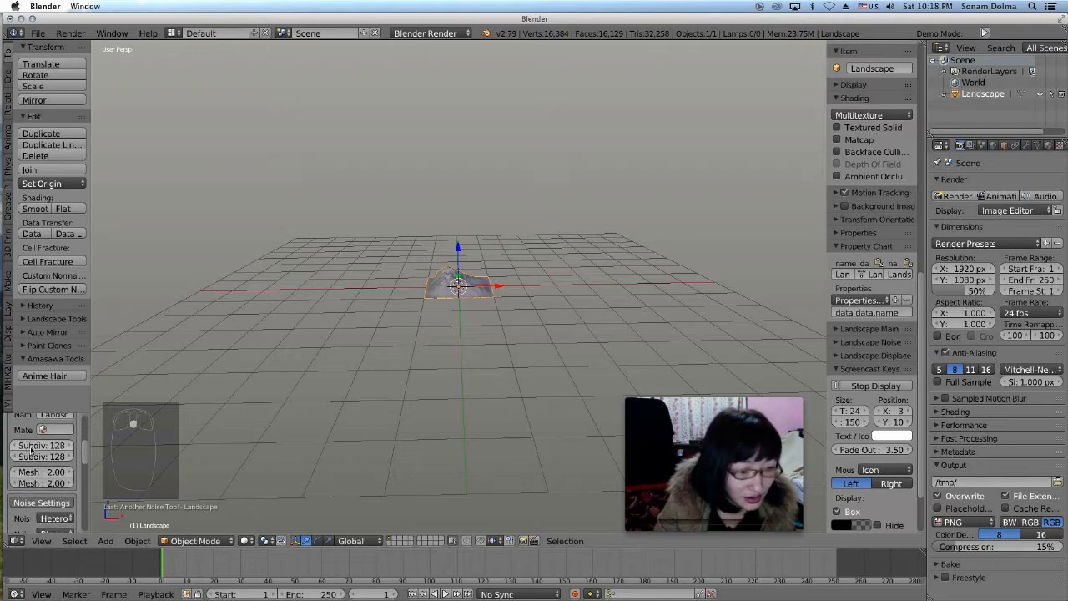
left_click_drag(57, 446, 29, 457)
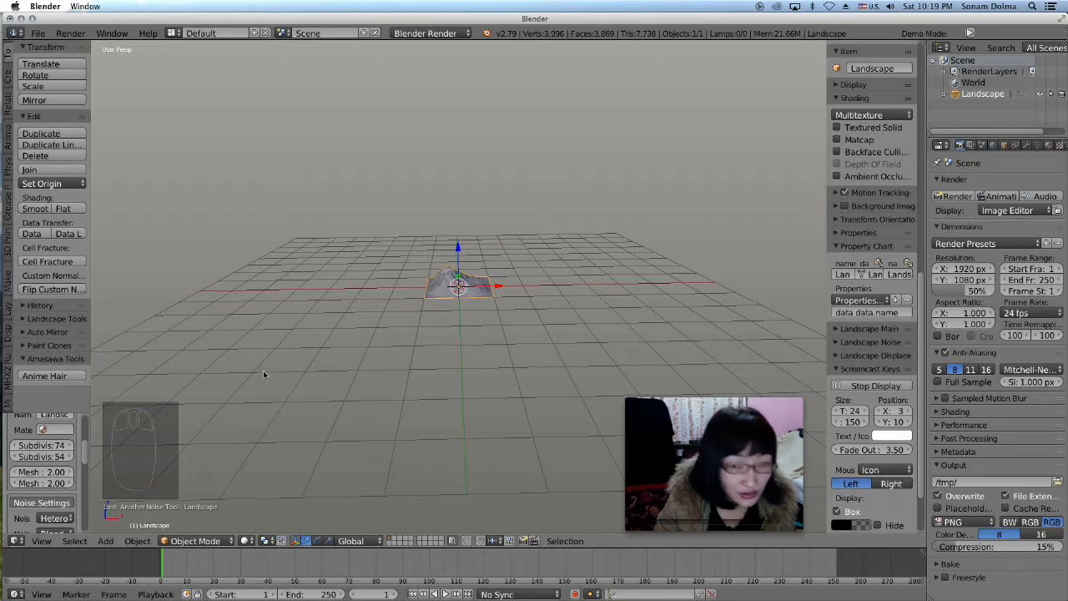
scroll(457, 320, "up", 2)
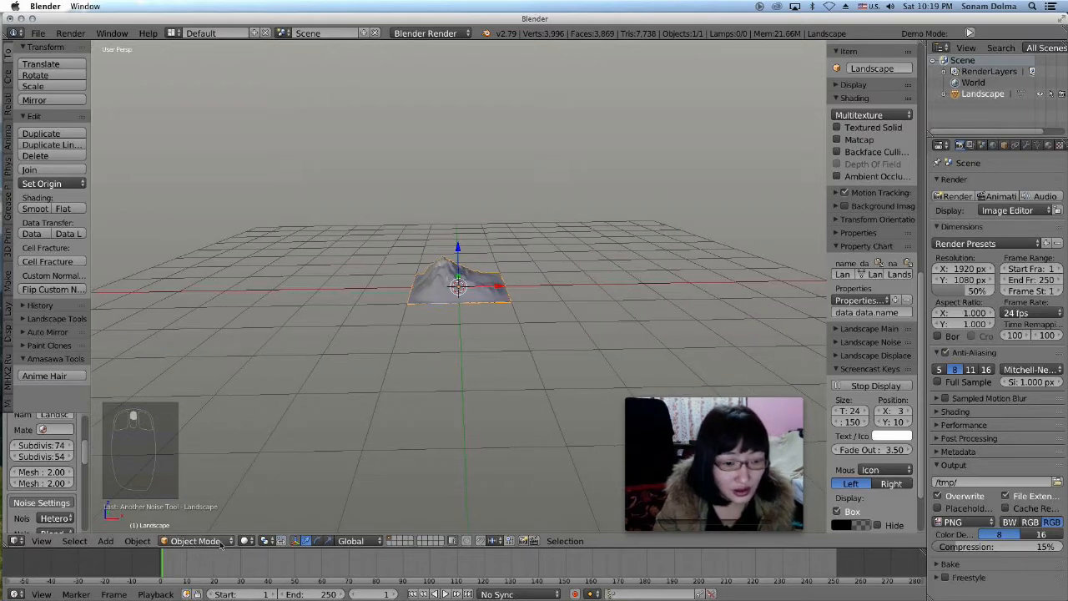
left_click(243, 541)
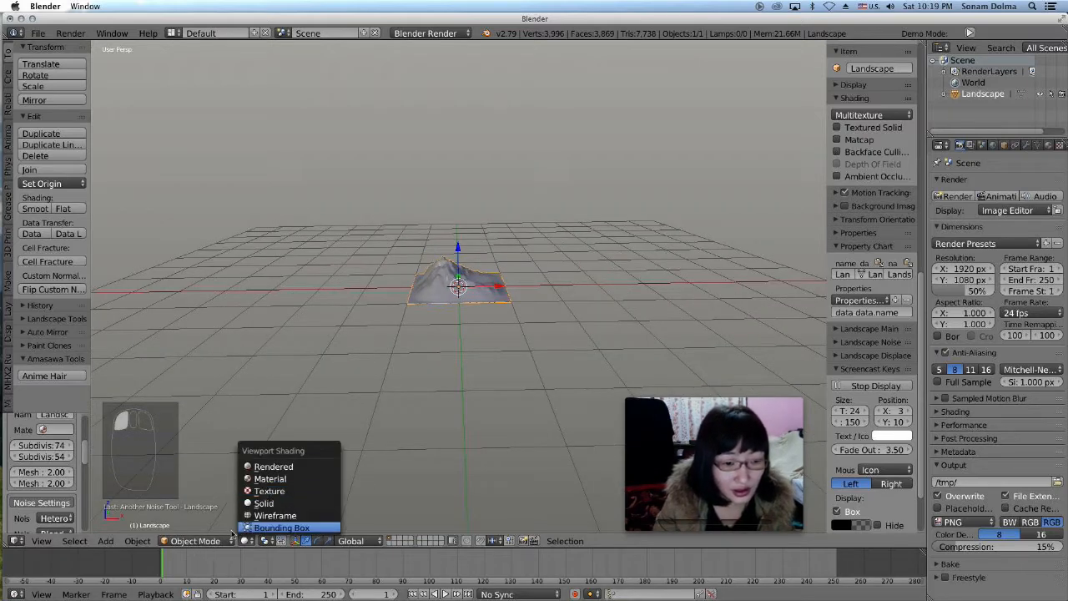
left_click(429, 293)
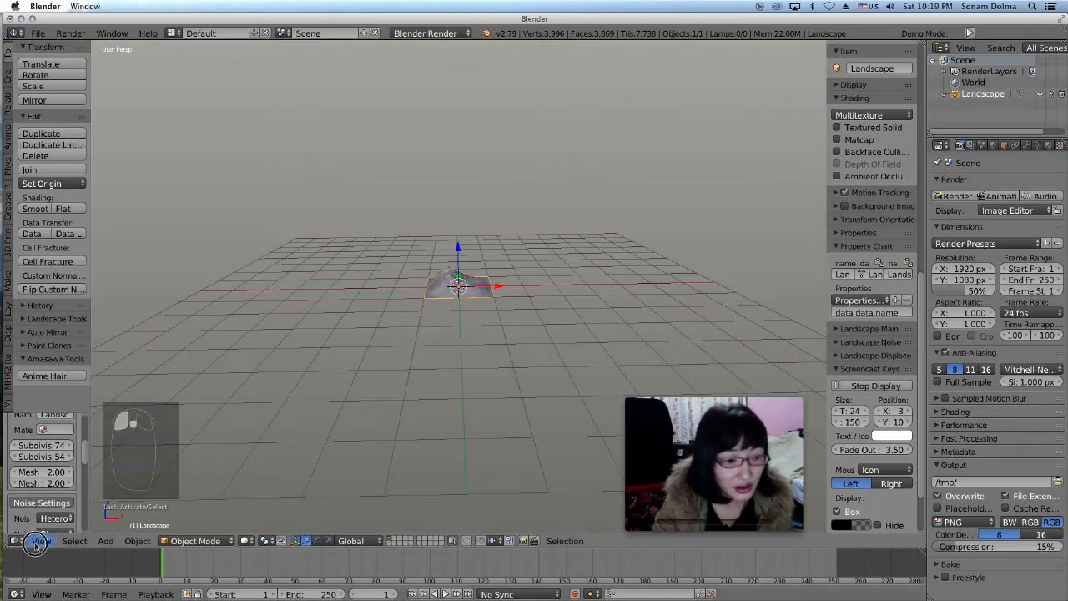
Hide the tool shelf and scale the landscape up to several times its size from the top view.
key("t")
left_click(40, 540)
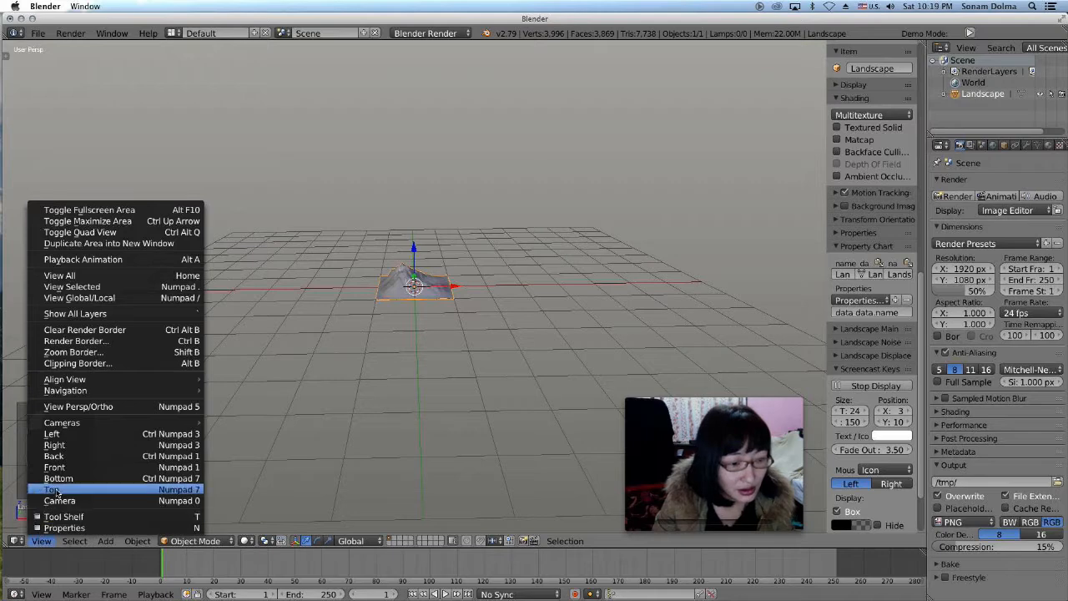
left_click(50, 487)
key("s")
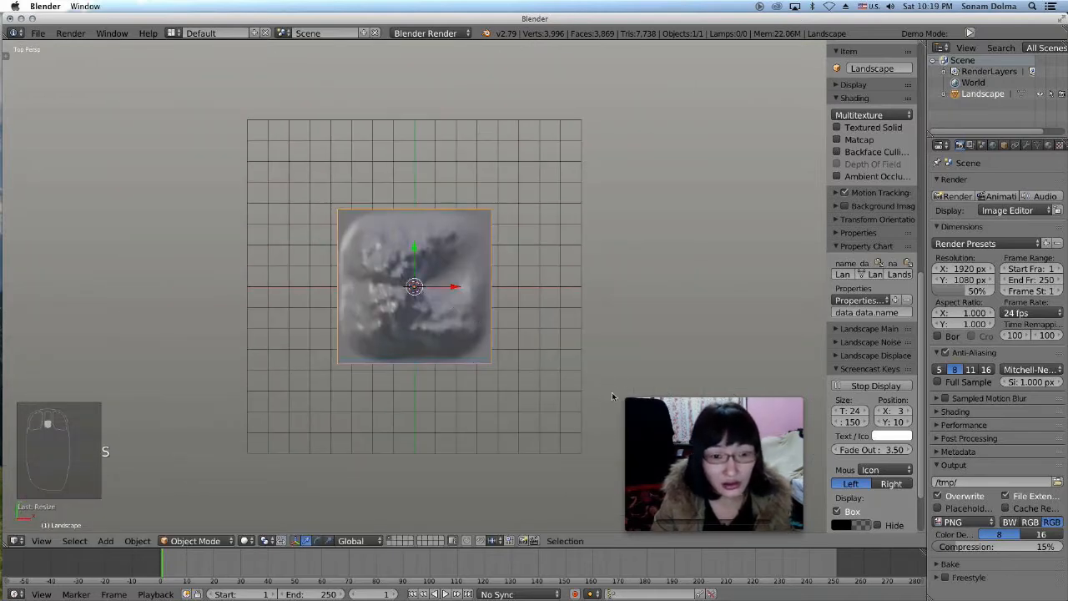
key("s")
left_click(601, 373)
middle_click_drag(558, 334, 443, 278)
scroll(443, 278, "up", 4)
scroll(455, 302, "down", 3)
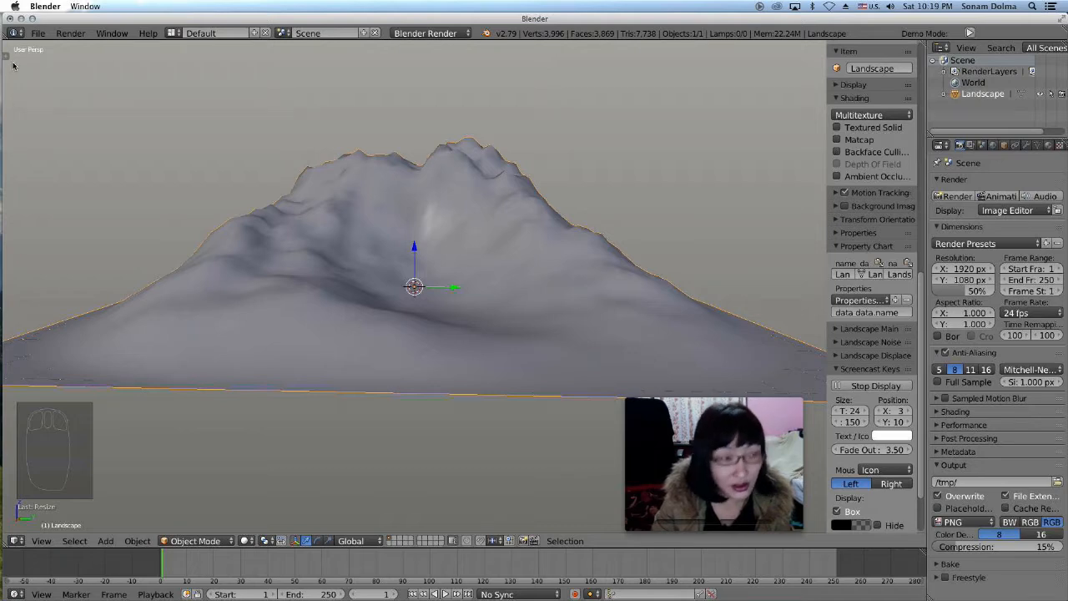
Show the 3D view's tool shelf again.
key("t")
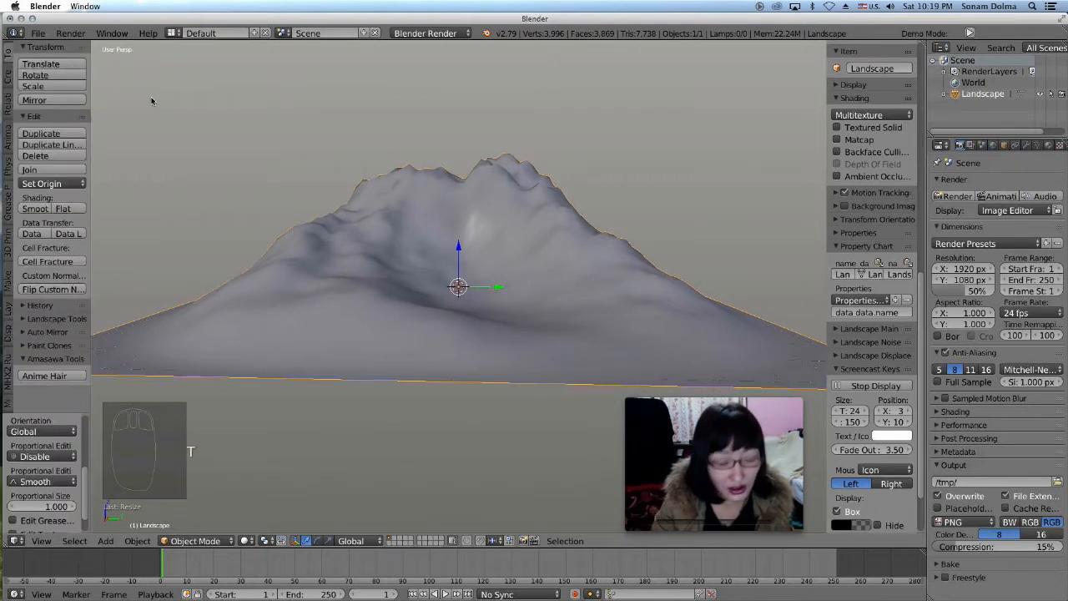
key("t")
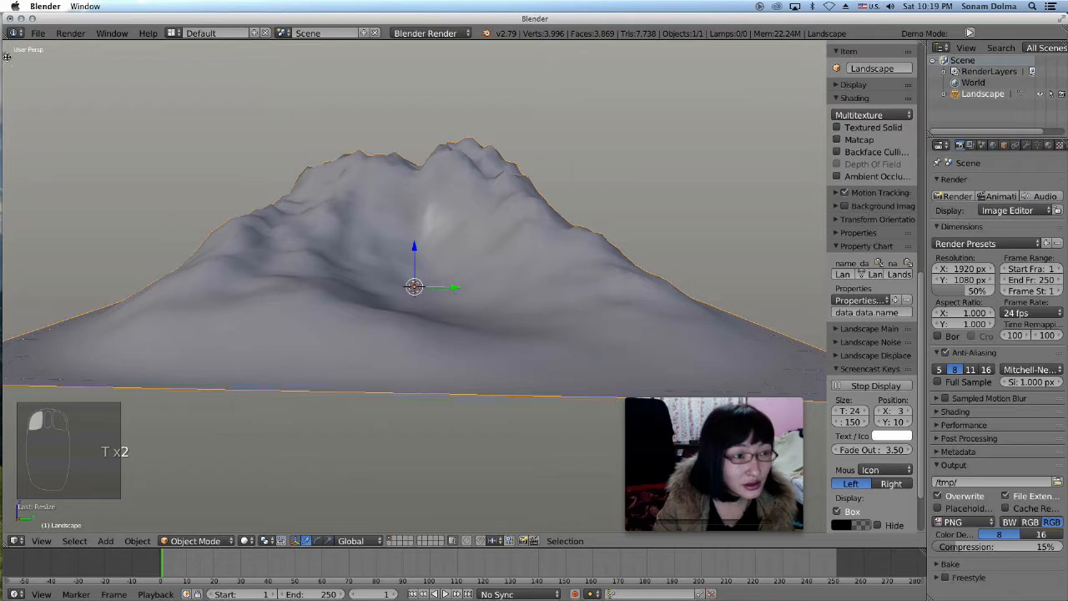
left_click_drag(6, 56, 81, 87)
middle_click_drag(499, 325, 442, 408)
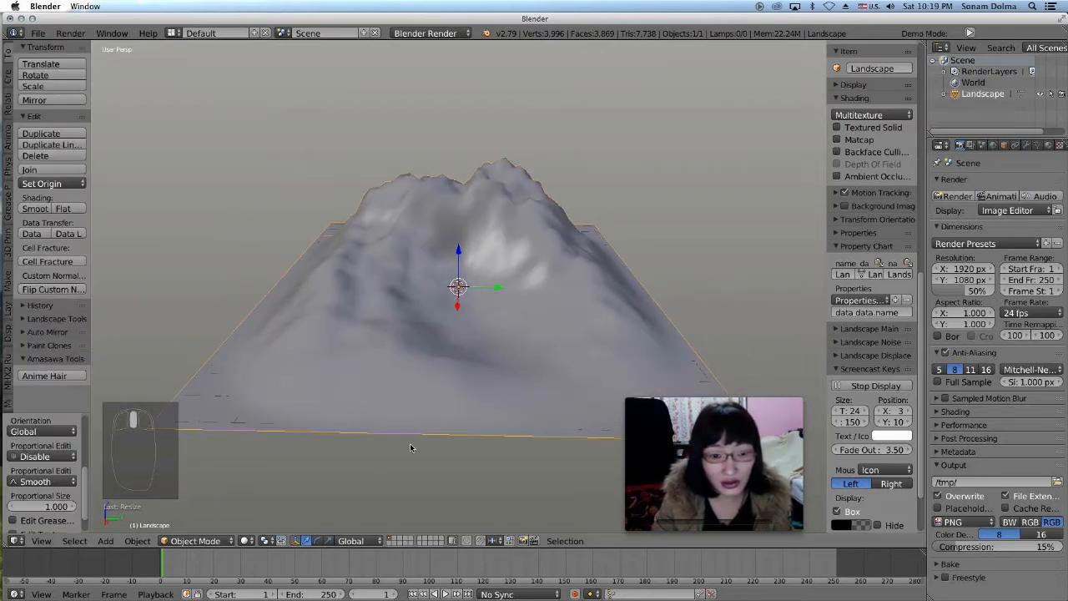
Switch the landscape to Edit Mode and split the 3D view into two side-by-side views.
left_click(200, 540)
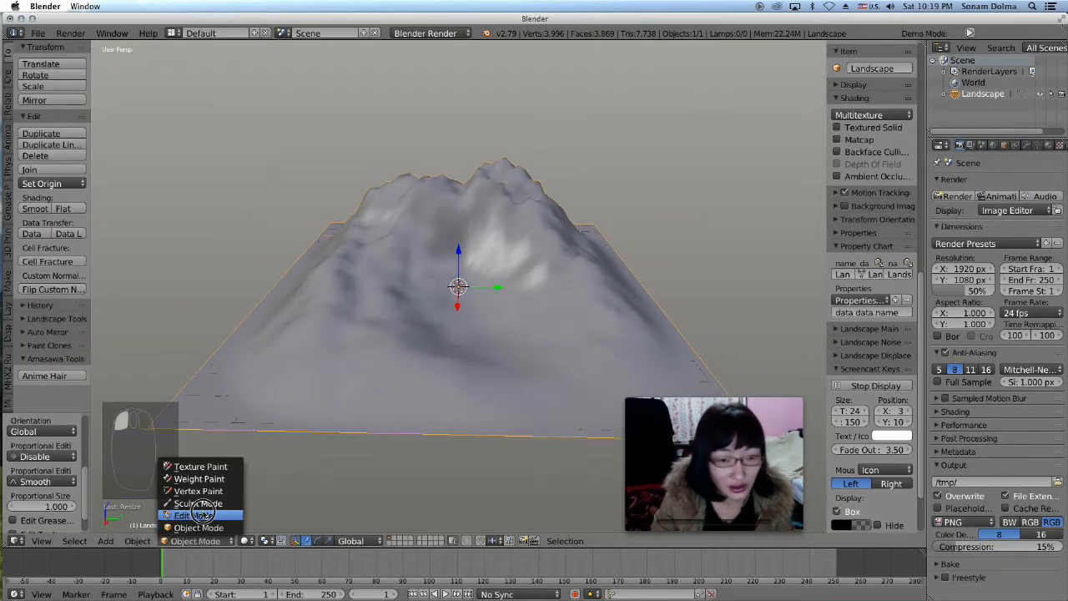
left_click(201, 515)
middle_click_drag(483, 294, 646, 198)
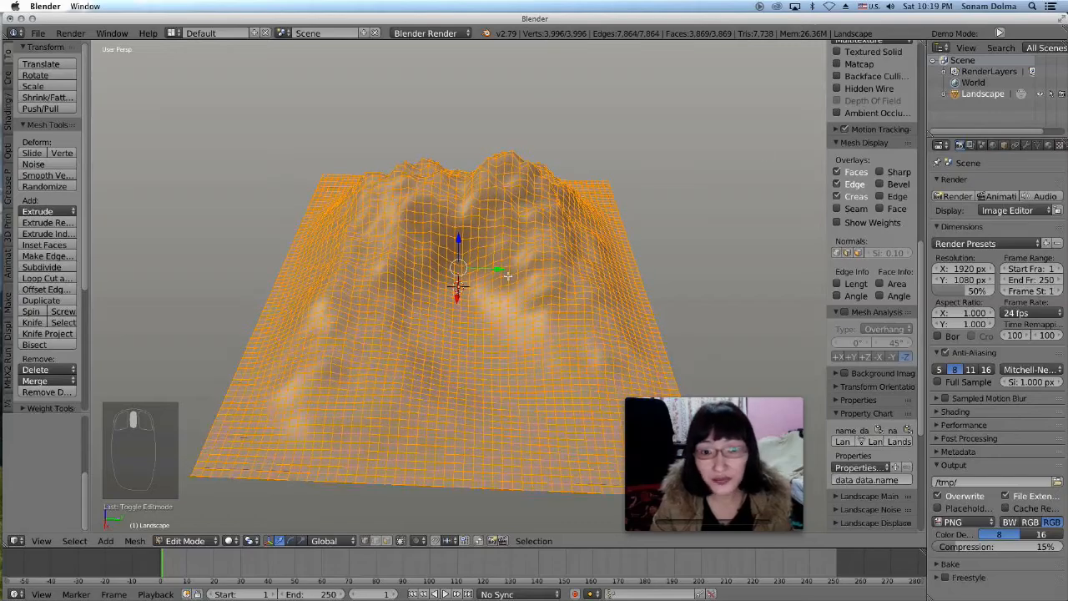
left_click_drag(924, 46, 460, 161)
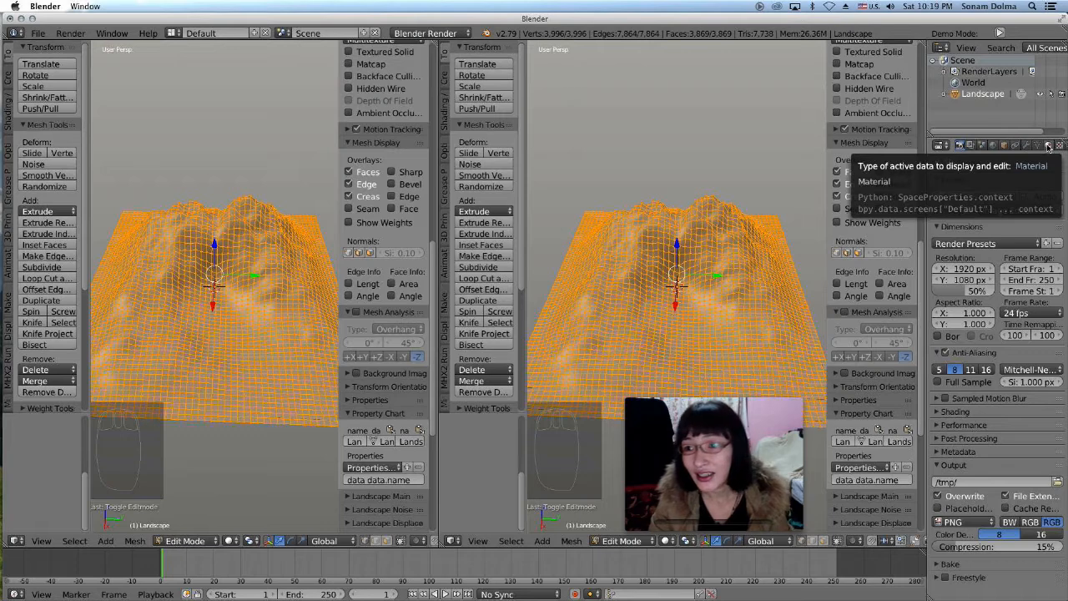
Add a new material to the landscape and open its texture settings.
left_click(1048, 146)
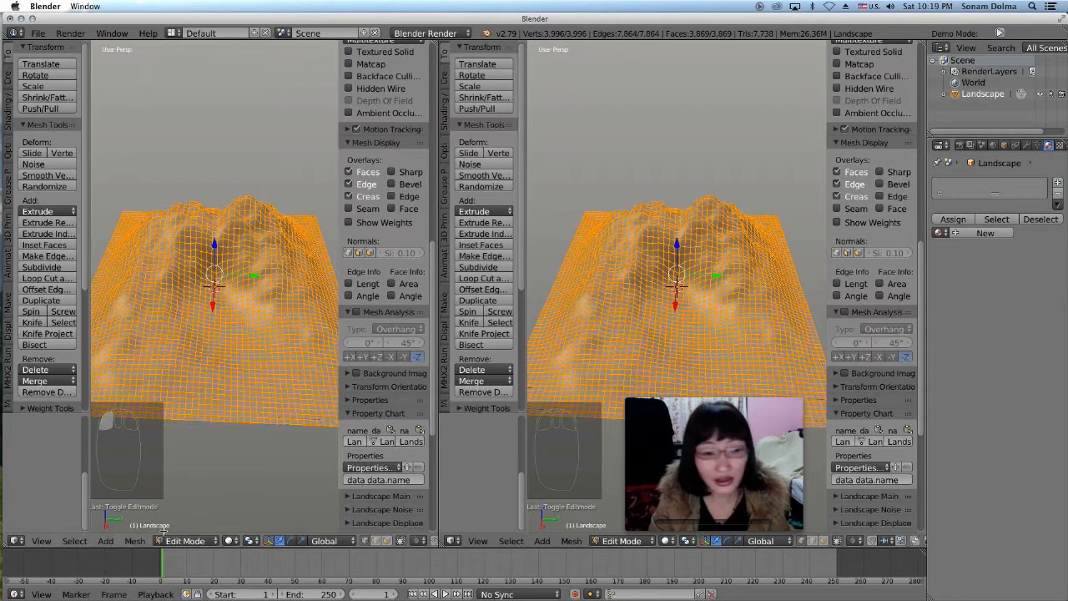
left_click(989, 233)
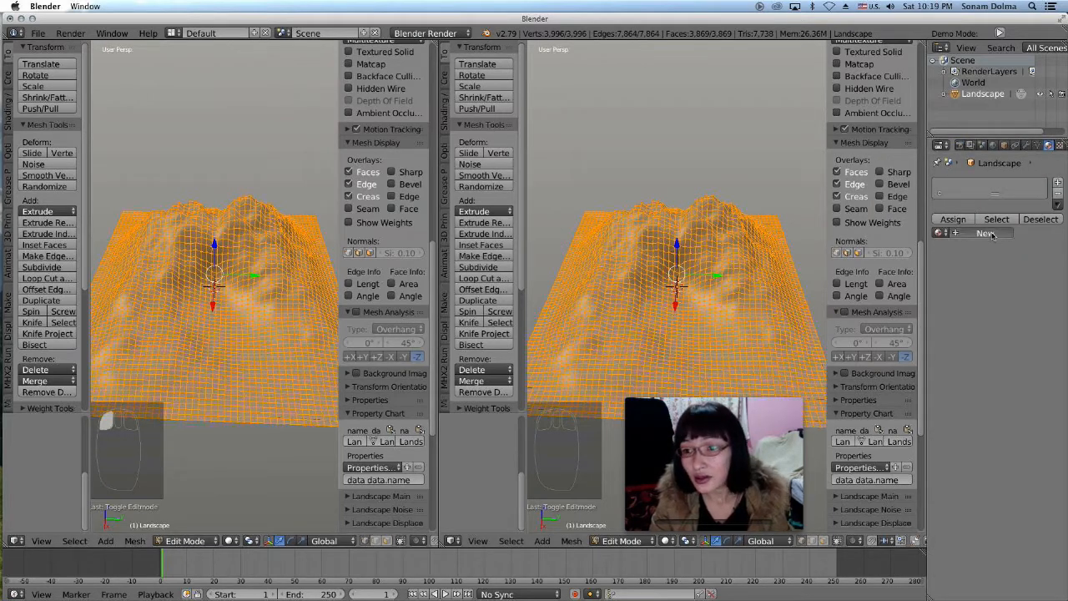
left_click(1060, 145)
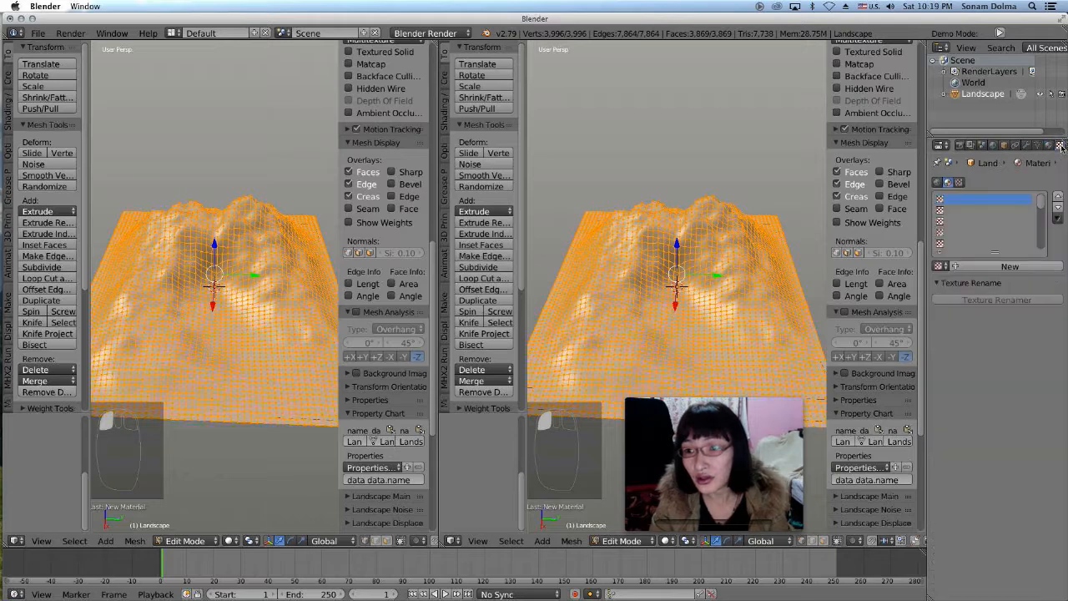
Add a new texture to the landscape's material and browse with thumbnails to Documents/ALL D STUFFS A/BIGGER TEXTERS/NATURALL for its image.
left_click(1002, 267)
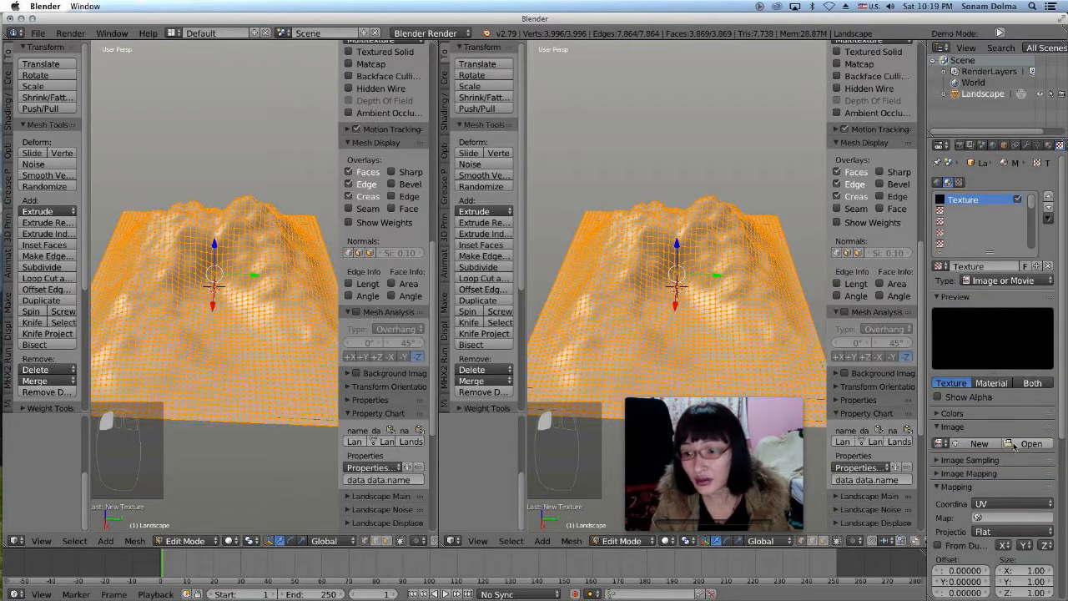
left_click(1022, 445)
left_click(38, 147)
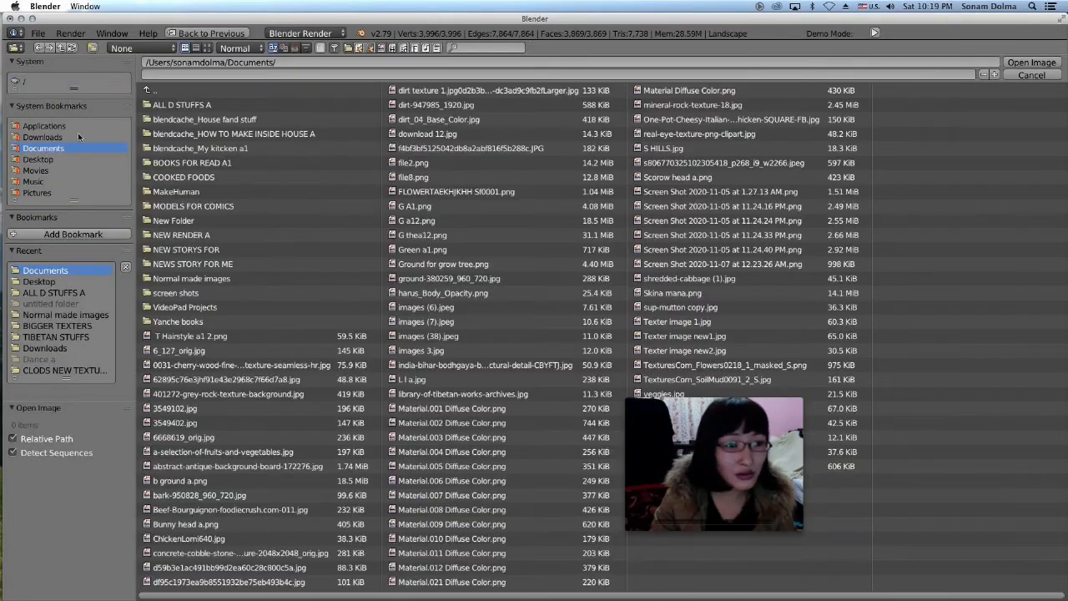
left_click(208, 48)
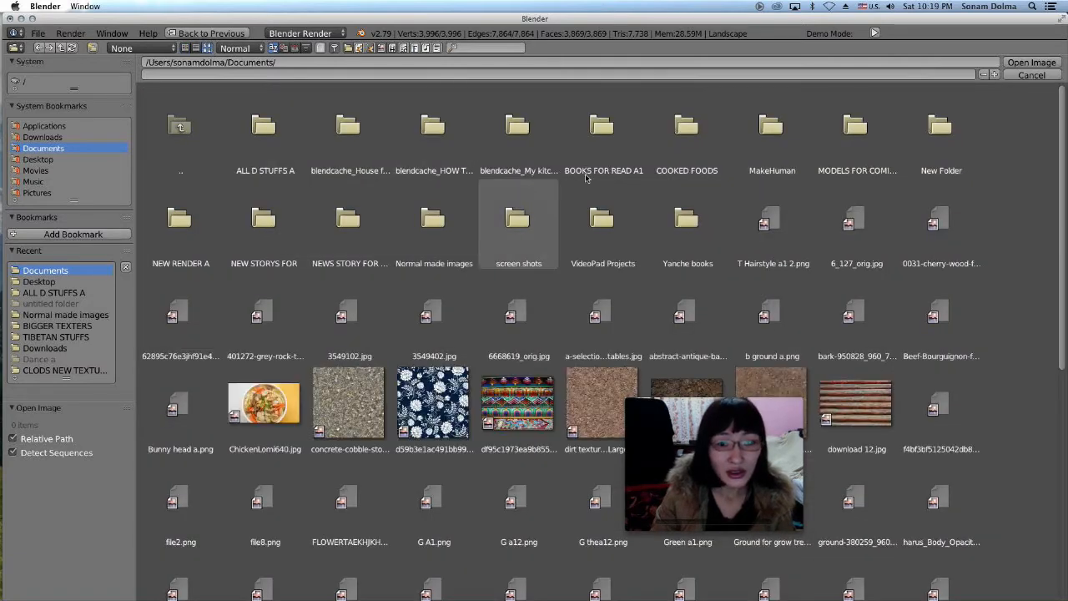
left_click(250, 157)
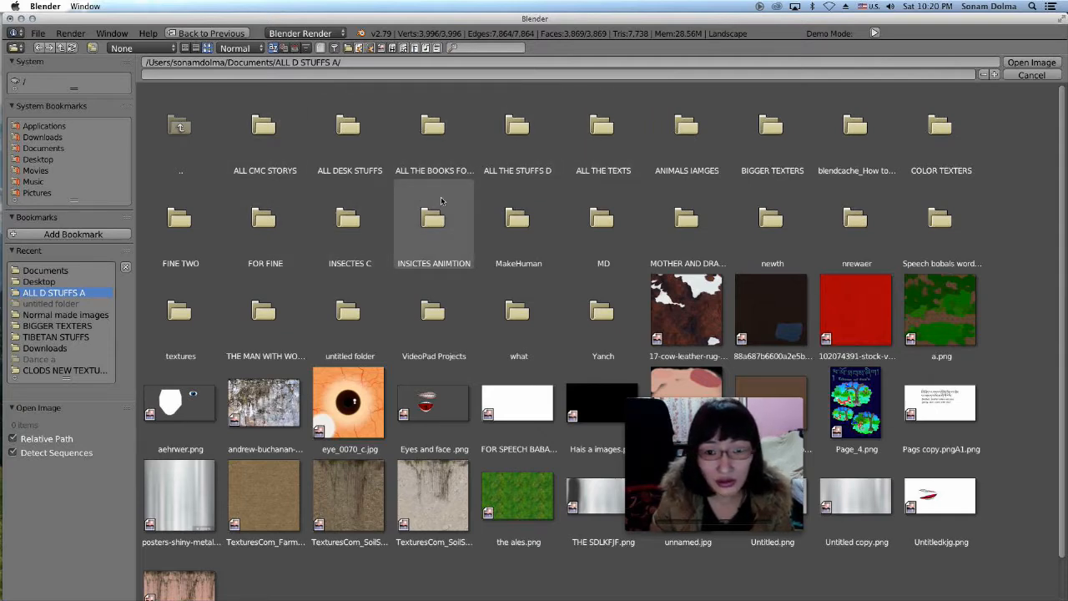
left_click(772, 138)
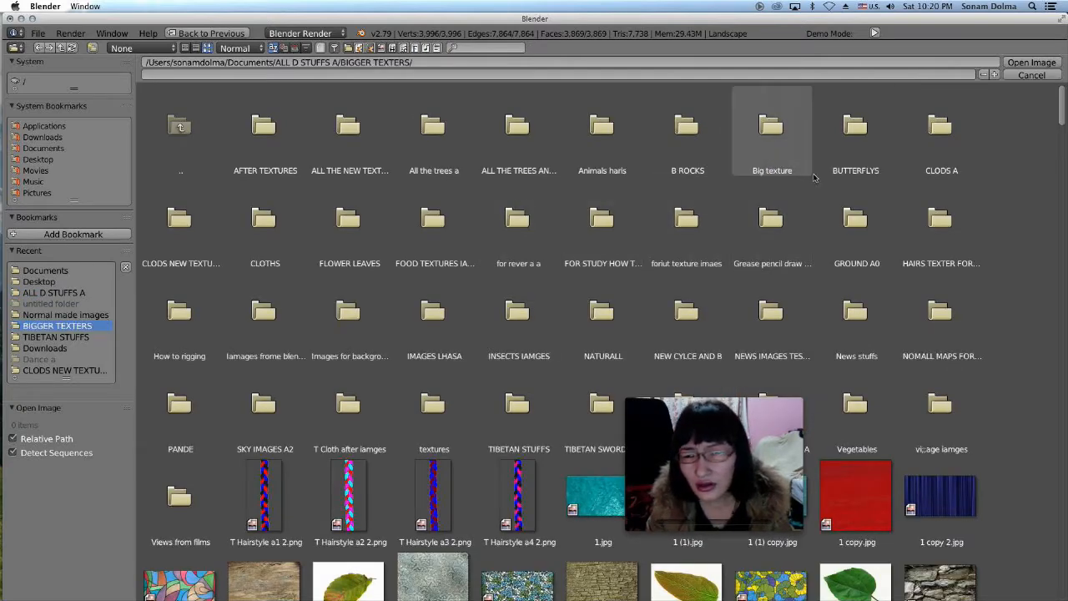
scroll(498, 285, "down", 3)
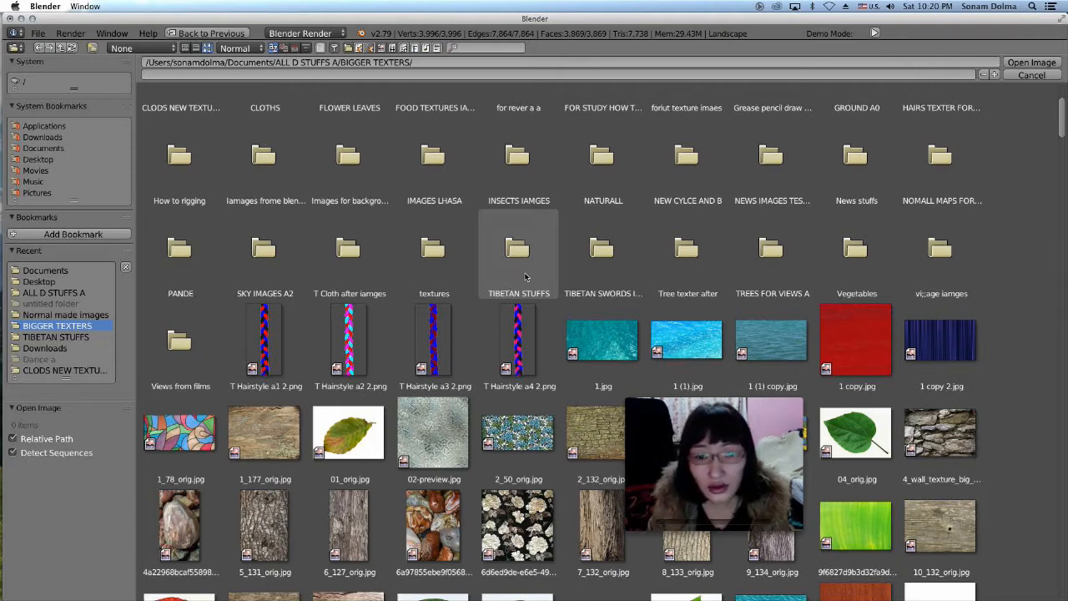
left_click(604, 163)
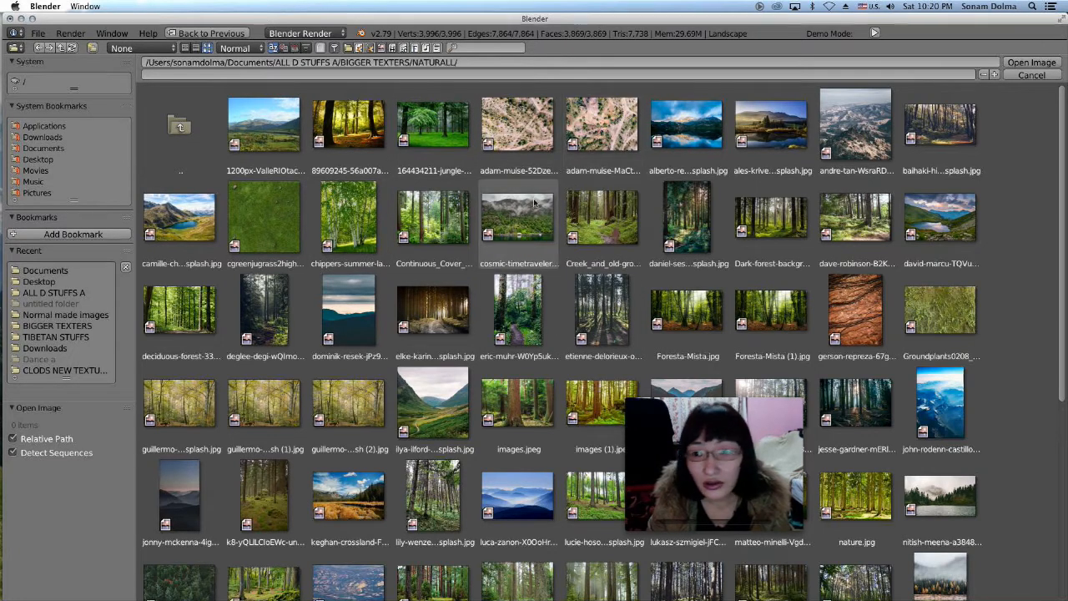
Load the cloudy mountain valley photo ending in bXHlgb58_co-unsplash.jpg as the texture's image.
scroll(528, 200, "down", 1)
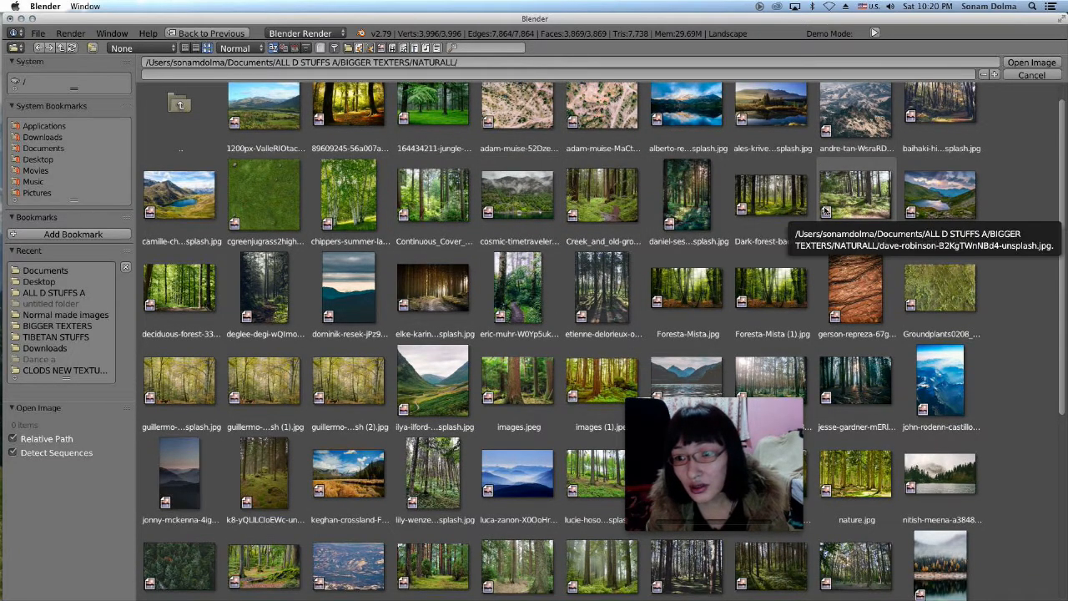
scroll(835, 192, "up", 1)
scroll(718, 240, "down", 5)
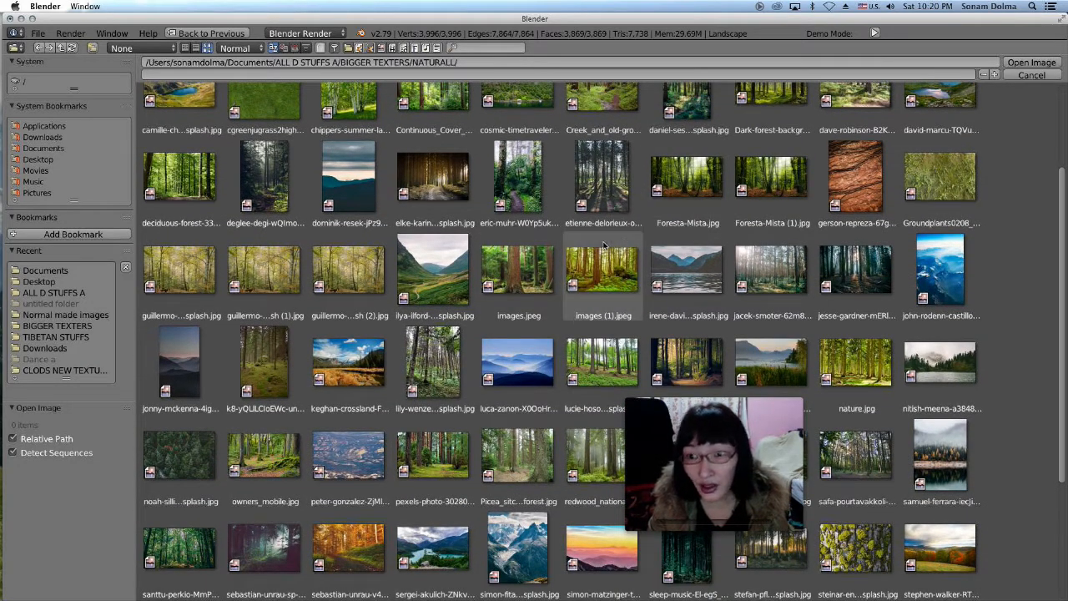
scroll(407, 379, "down", 4)
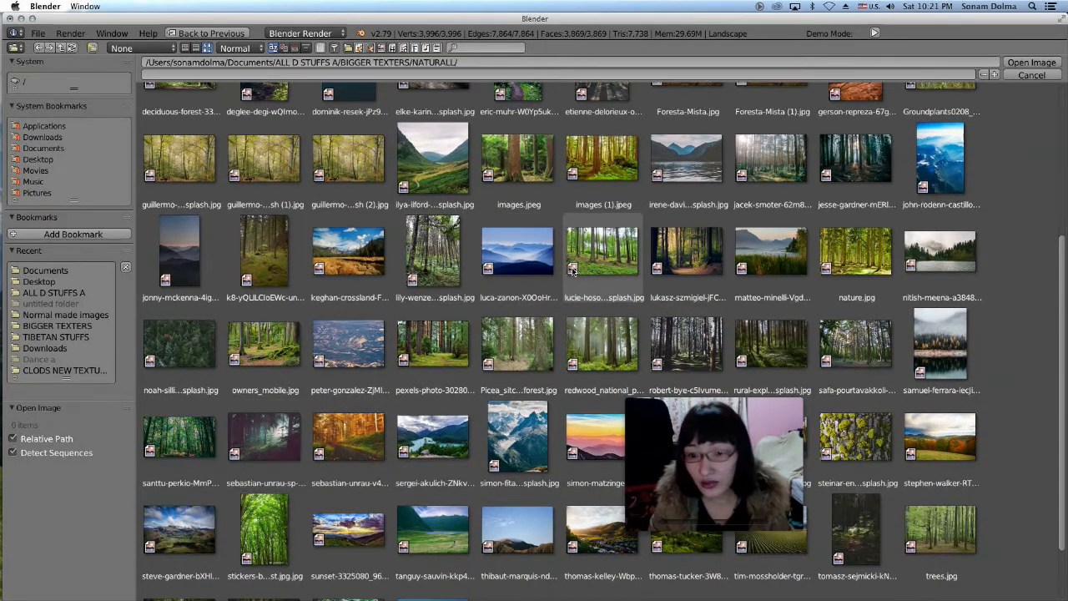
scroll(551, 267, "down", 3)
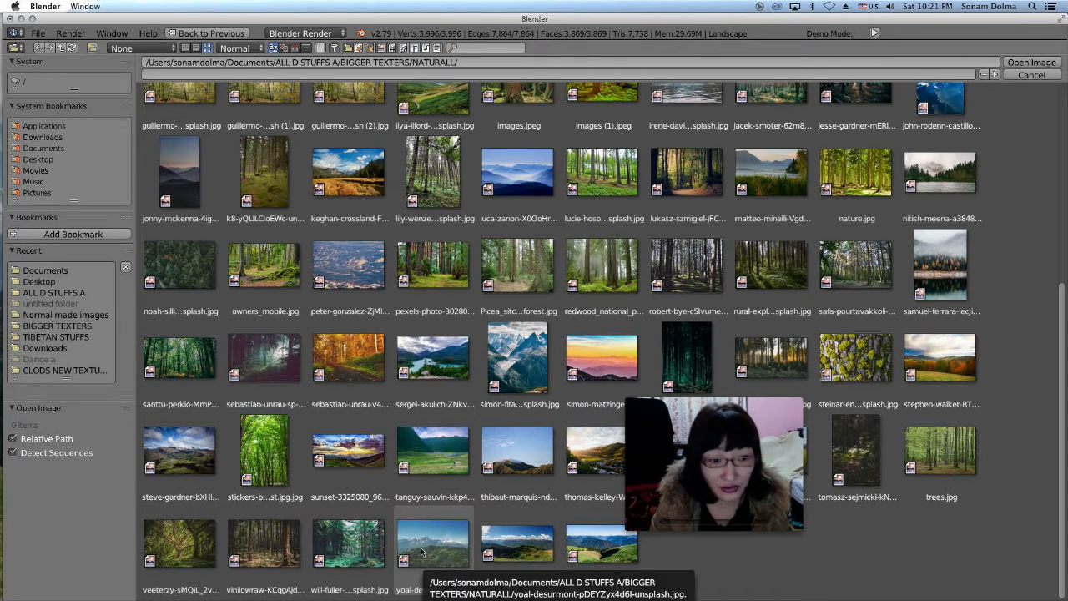
left_click(175, 454)
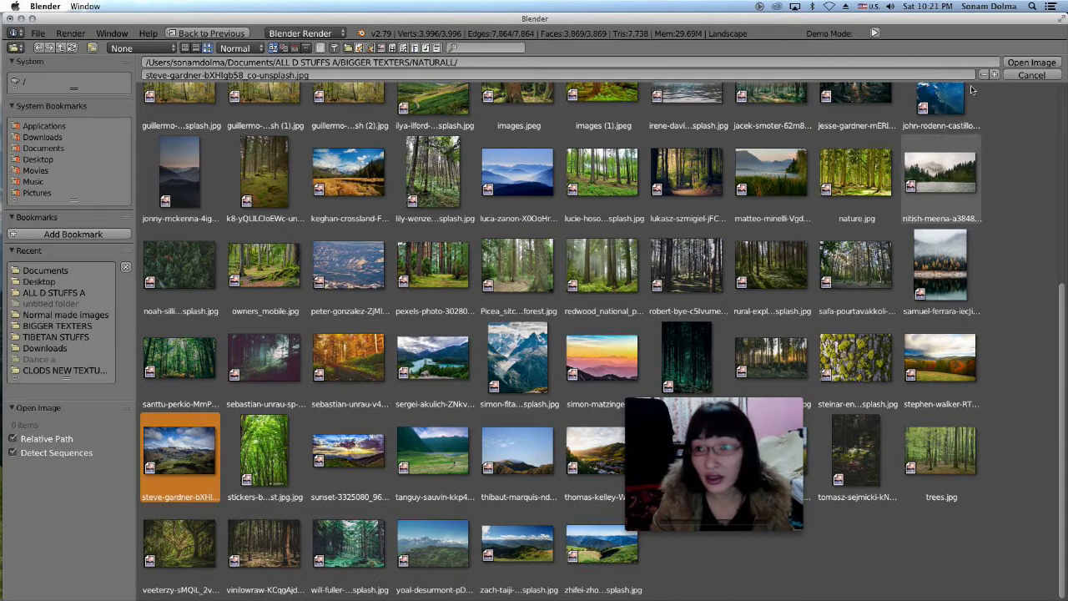
left_click(1023, 64)
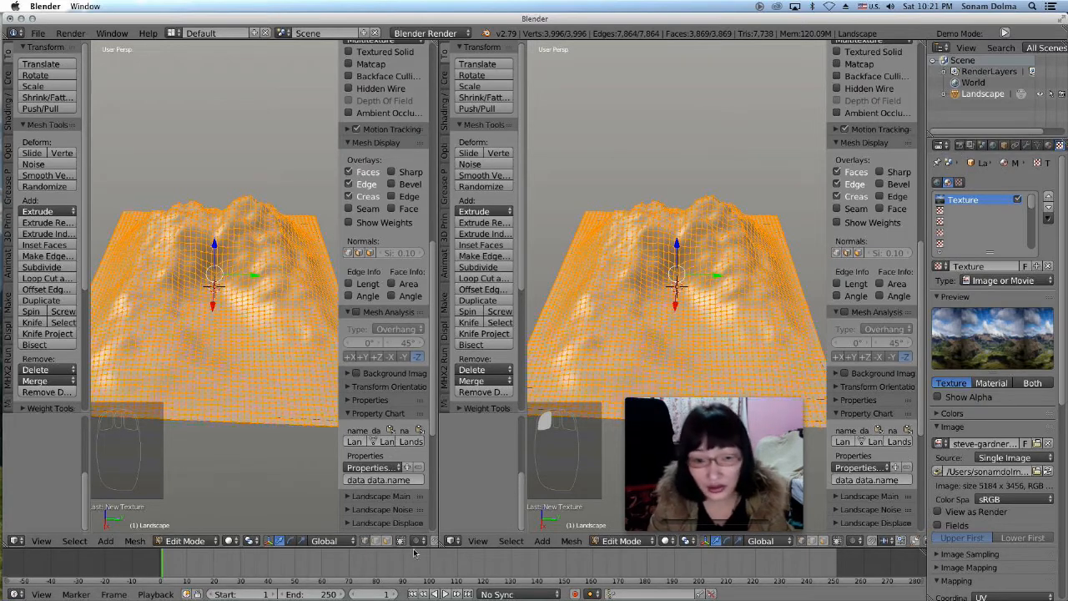
Change the second 3D view to the UV/Image Editor and display the loaded mountain photo in it.
left_click(452, 541)
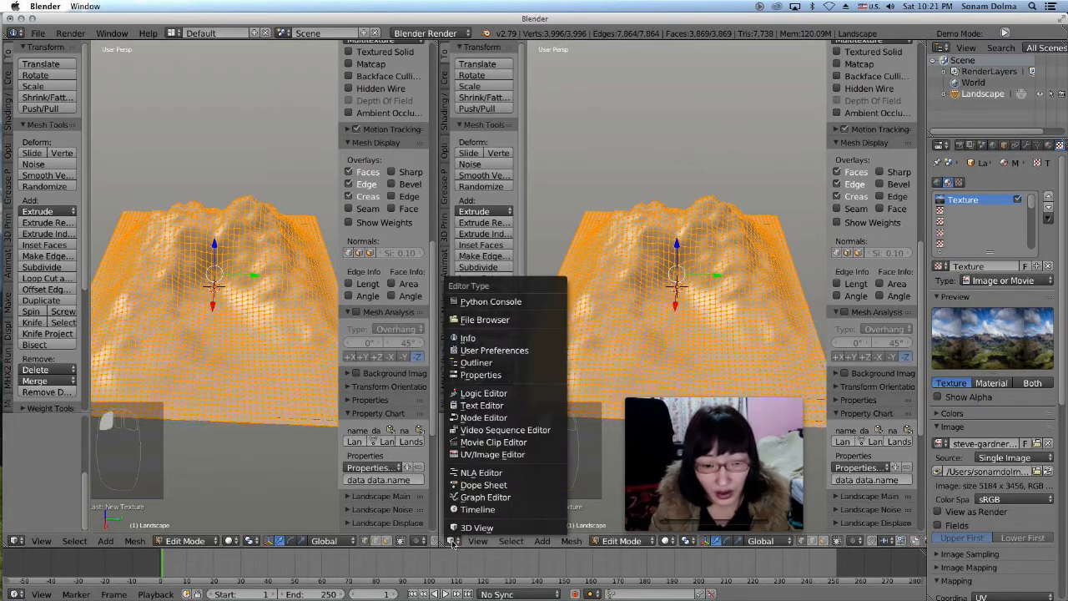
left_click(507, 455)
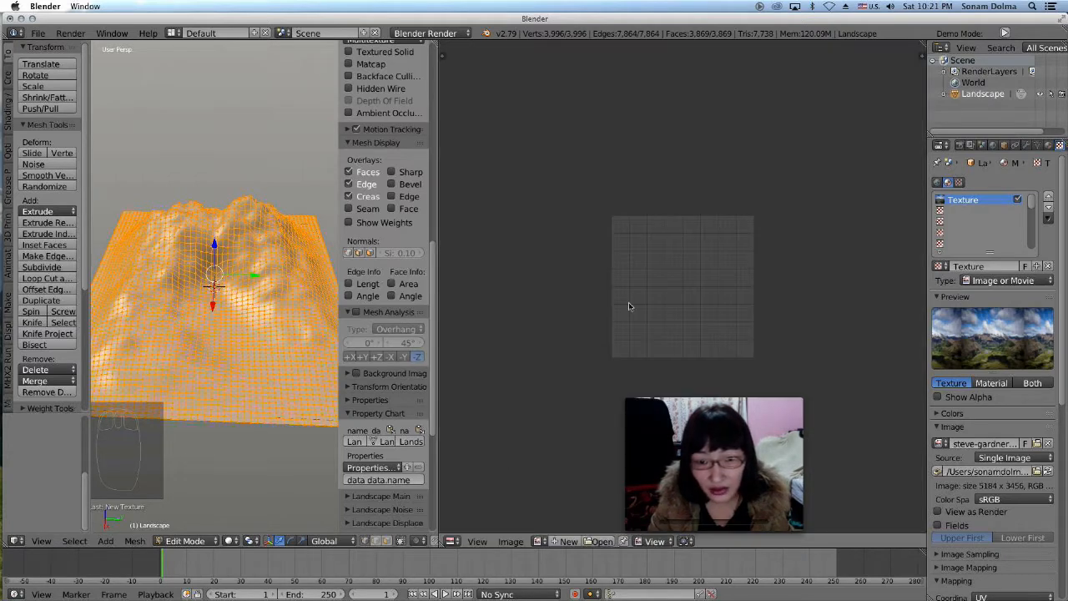
left_click(538, 541)
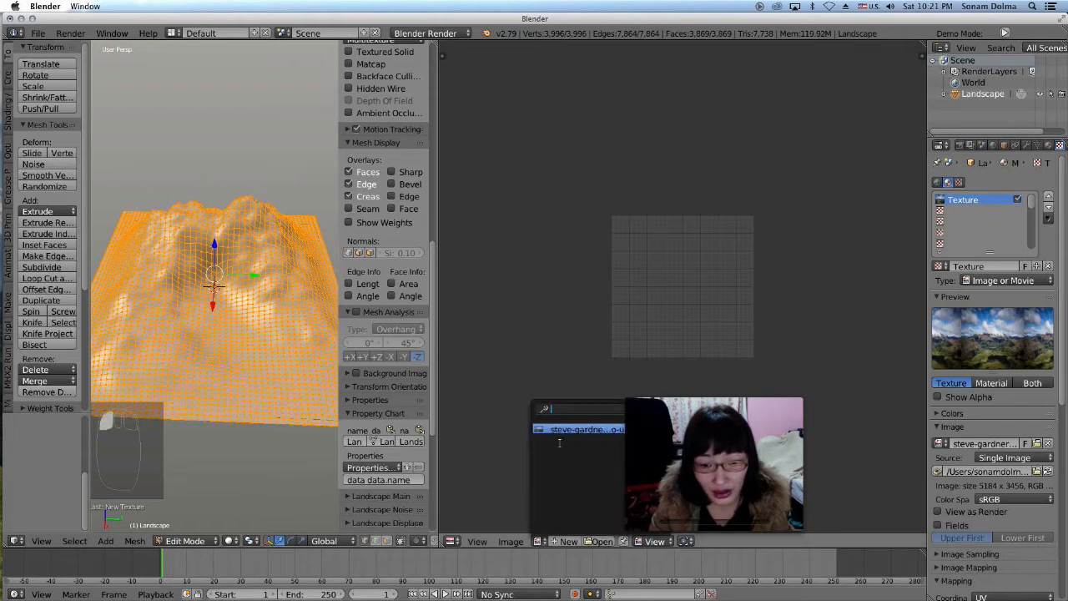
left_click(540, 542)
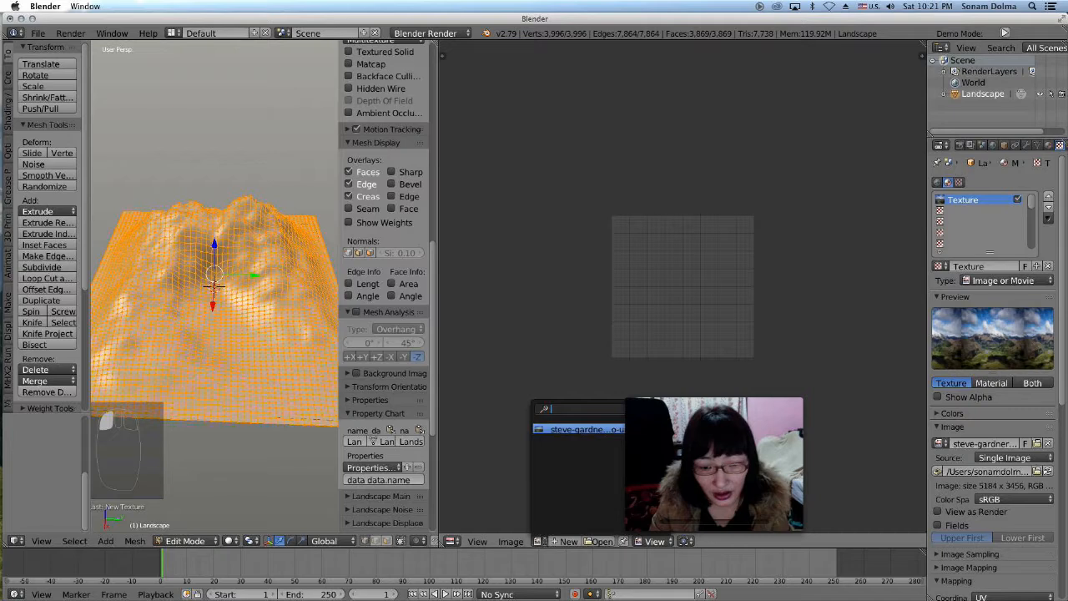
left_click(548, 431)
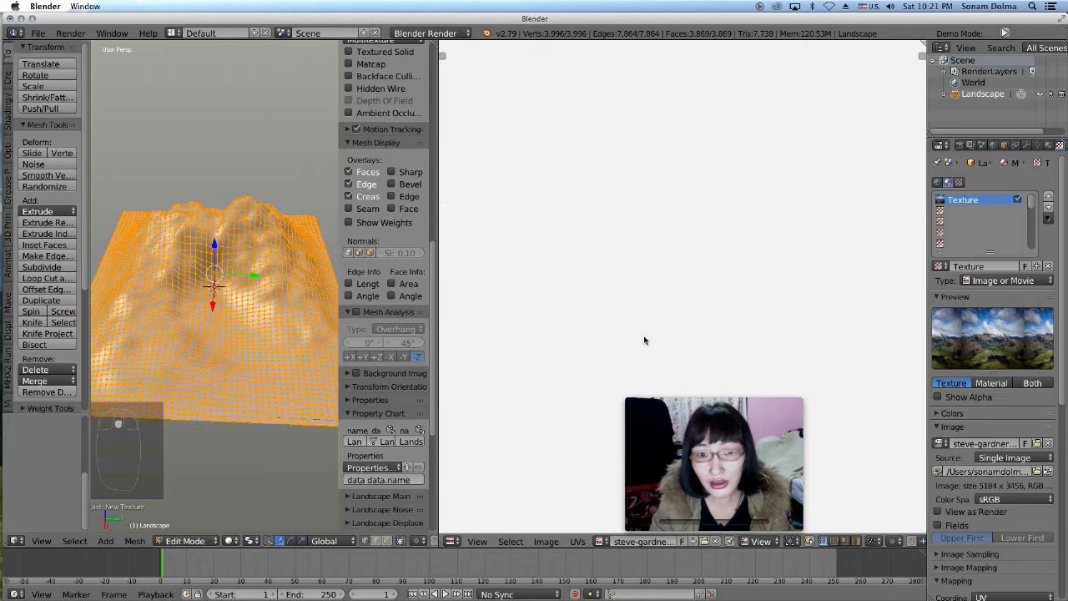
scroll(644, 340, "down", 5)
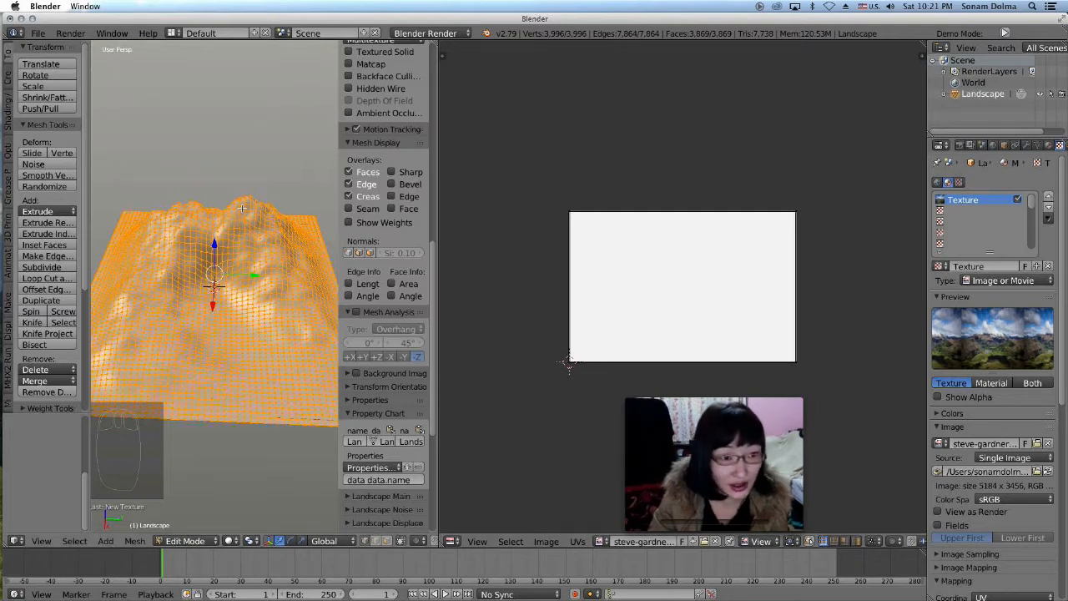
Unwrap the fully selected landscape mesh with the standard Unwrap method.
key("u")
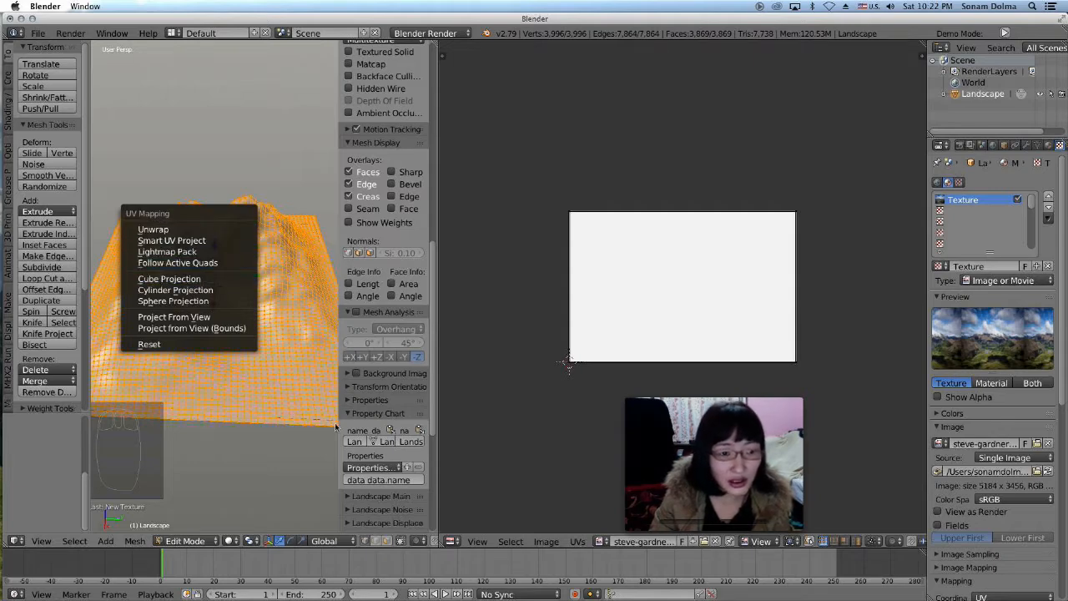
left_click(140, 229)
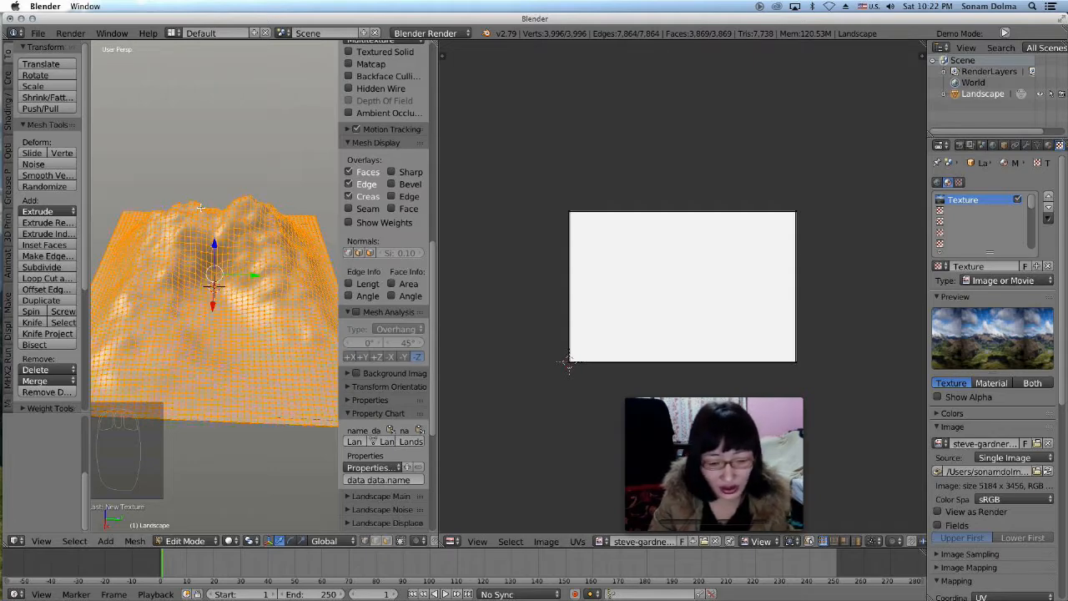
key("u")
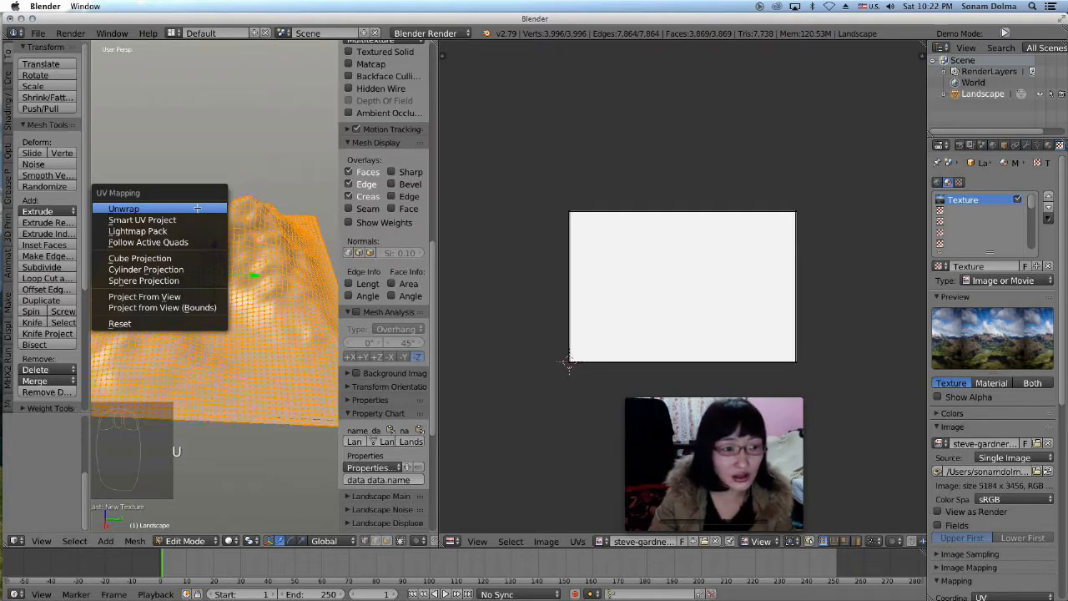
left_click(198, 209)
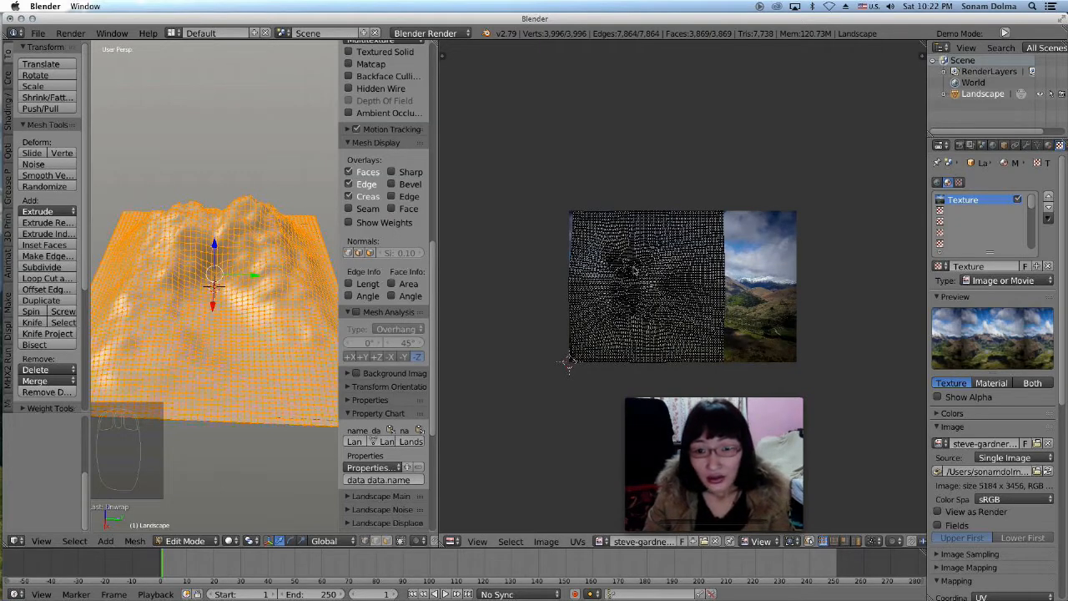
Select all of the landscape's UVs, enlarge them to slightly wider than the mountain photo and centre them over it.
scroll(603, 253, "up", 2)
scroll(682, 232, "down", 3)
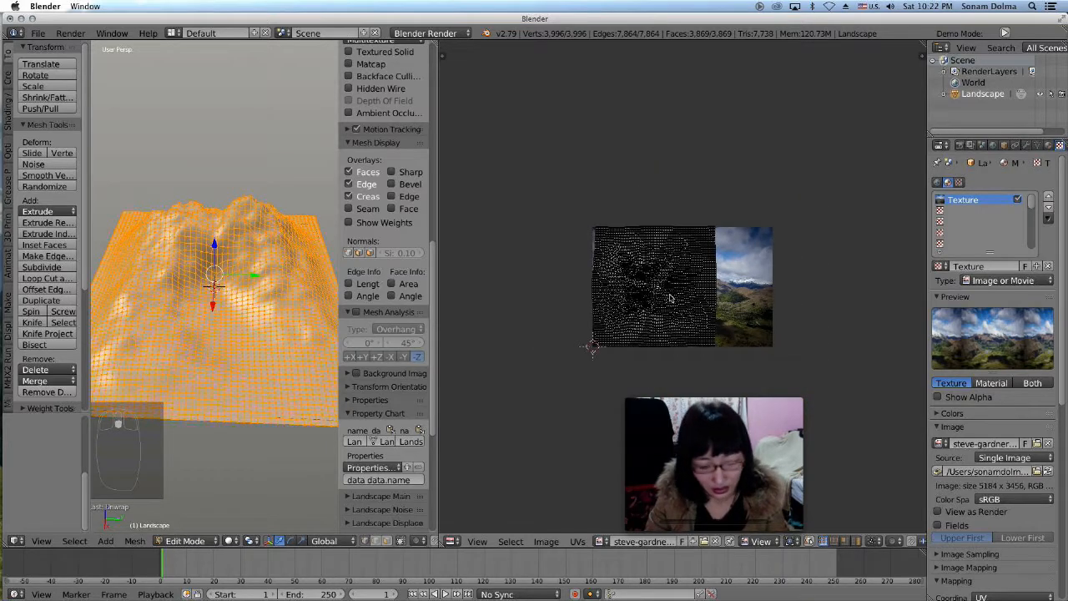
key("a")
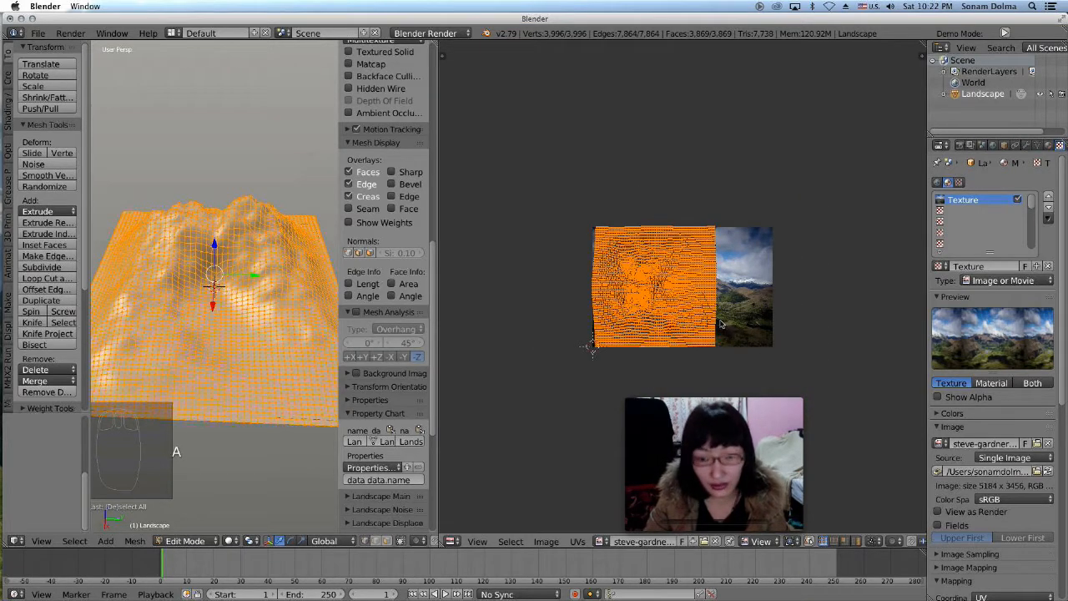
key("s")
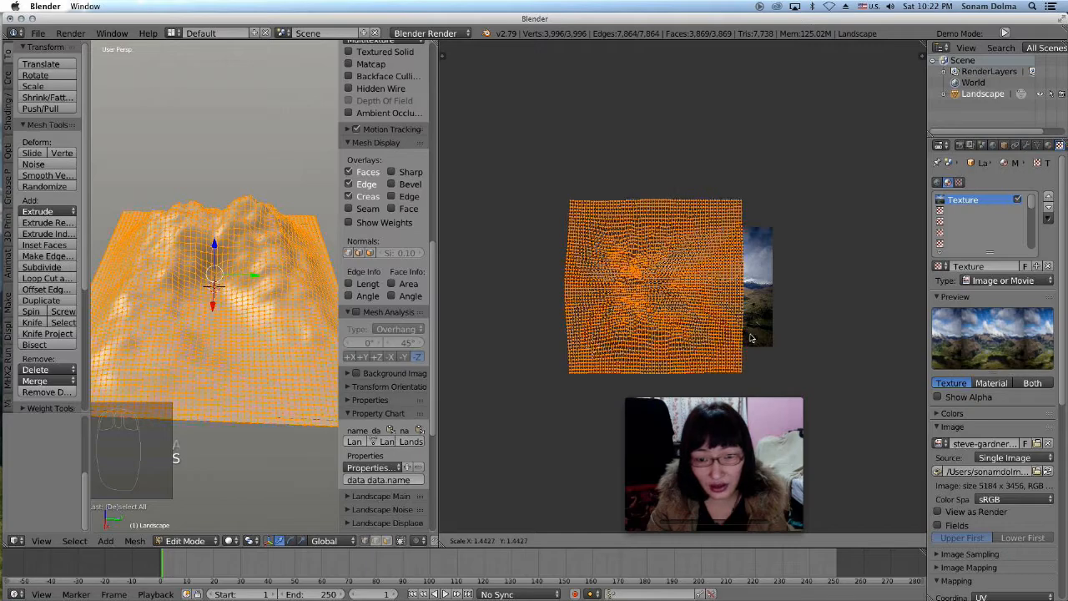
left_click(722, 319)
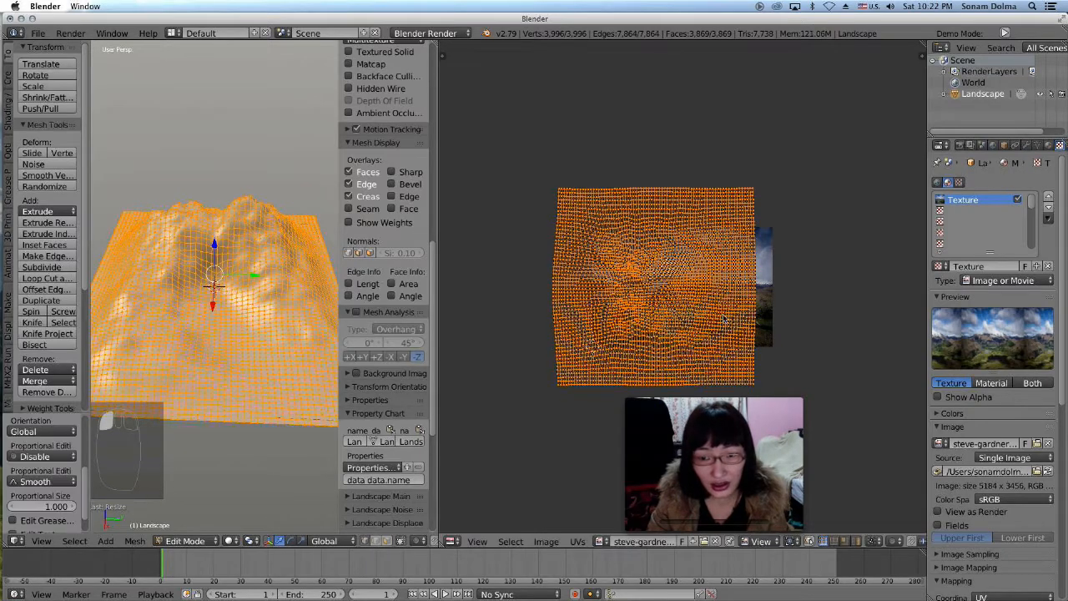
key("s")
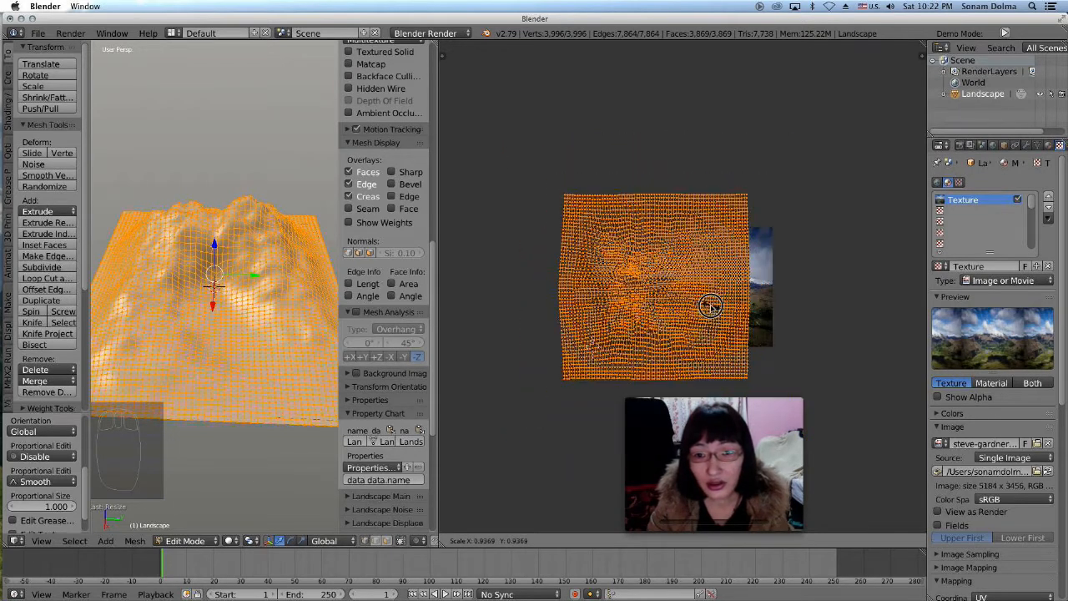
left_click(690, 289)
key("g")
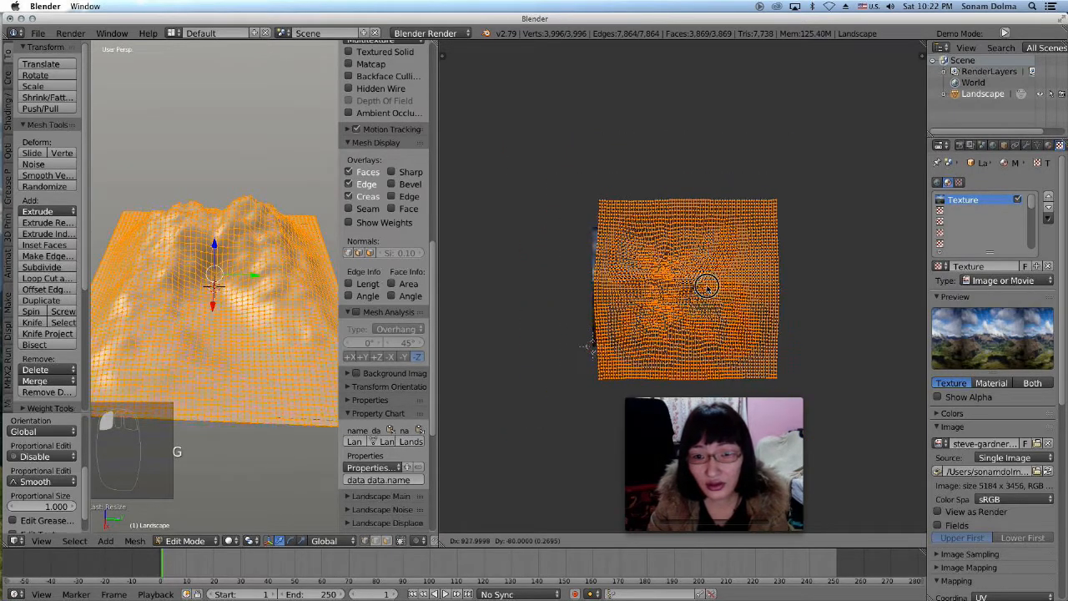
left_click(696, 282)
key("s")
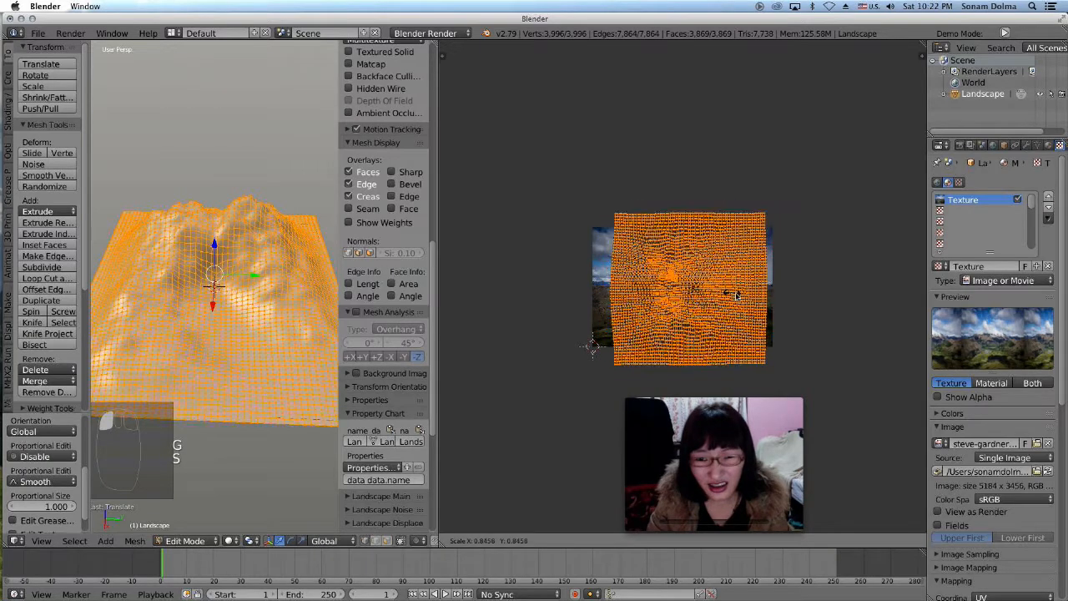
left_click(747, 296)
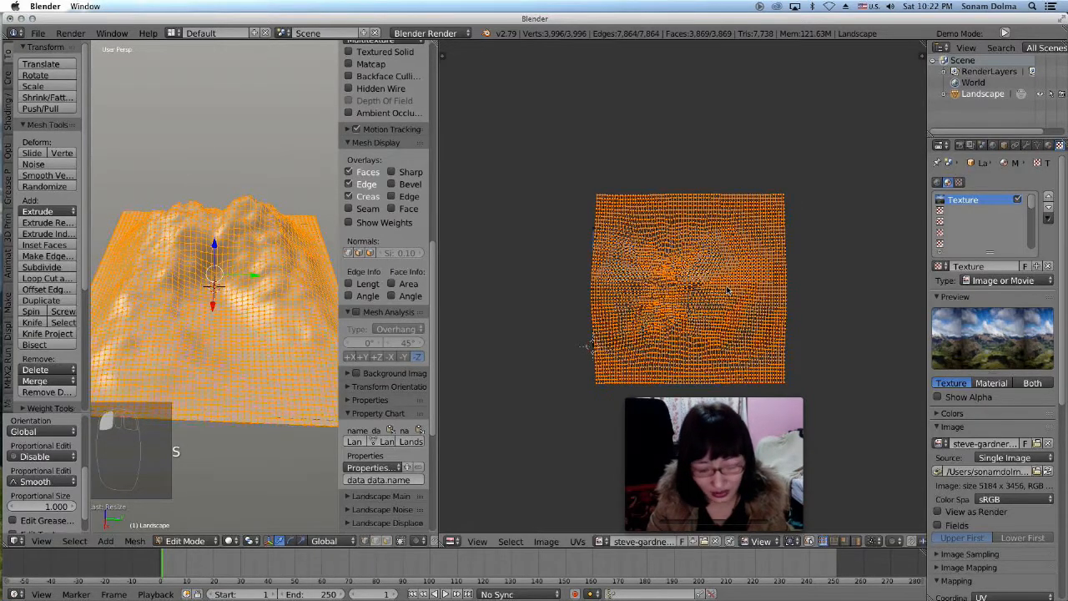
key("s")
key("x")
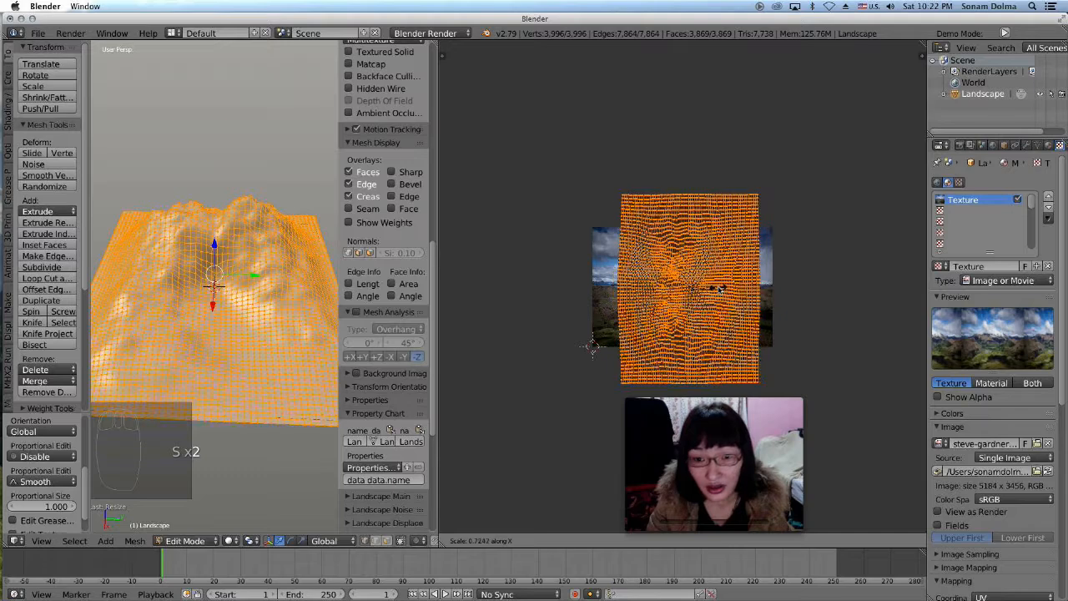
left_click(719, 290)
Squash the UV layout along Y to about half its height and move it down over the photo's land area, below the sky.
key("s")
key("y")
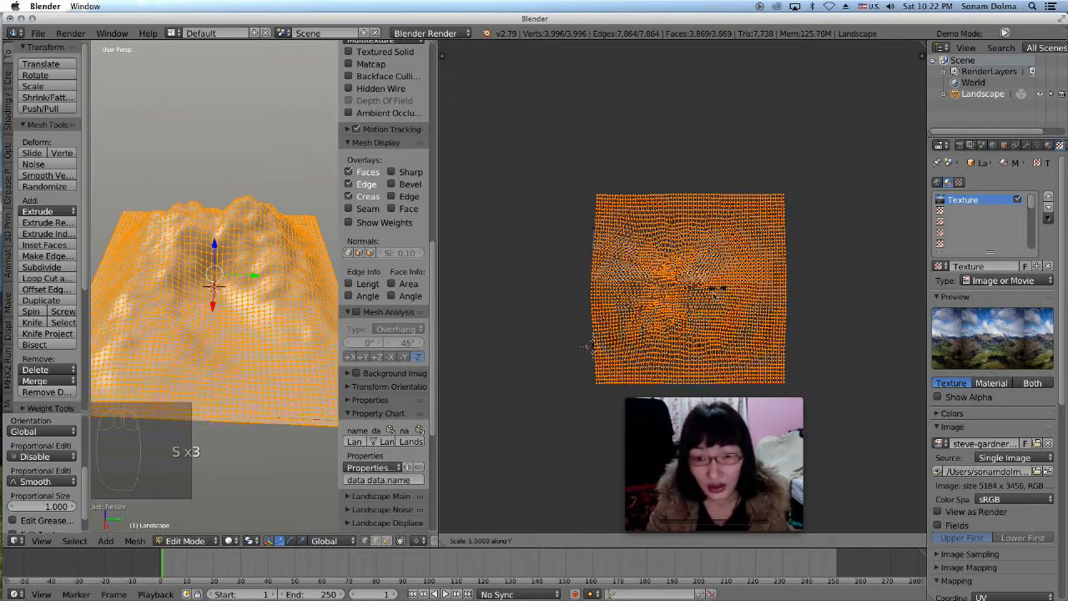
left_click(701, 292)
key("g")
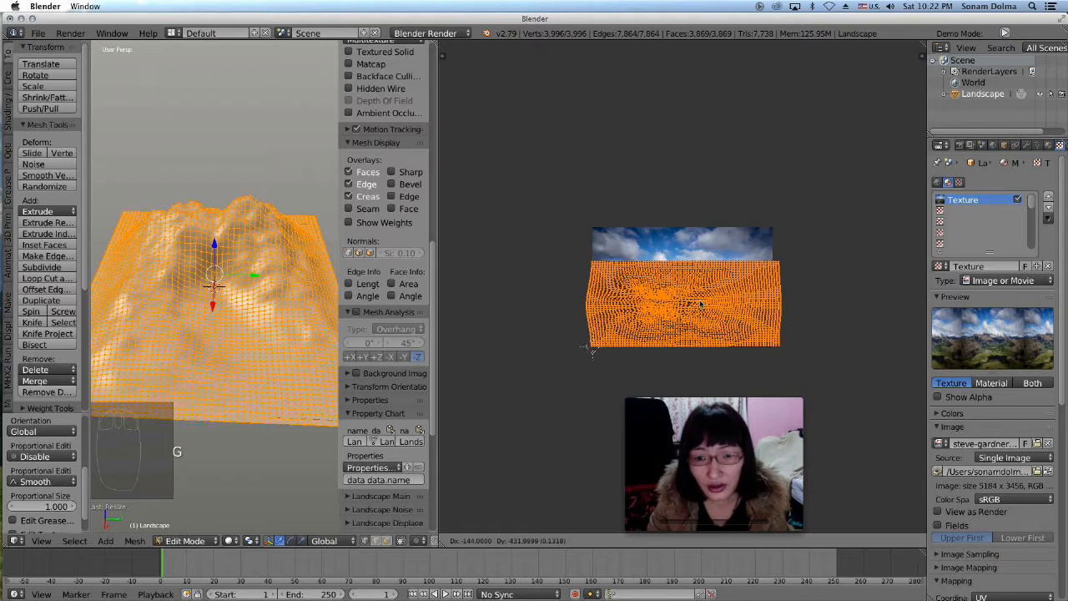
left_click(701, 307)
middle_click_drag(271, 326, 280, 302)
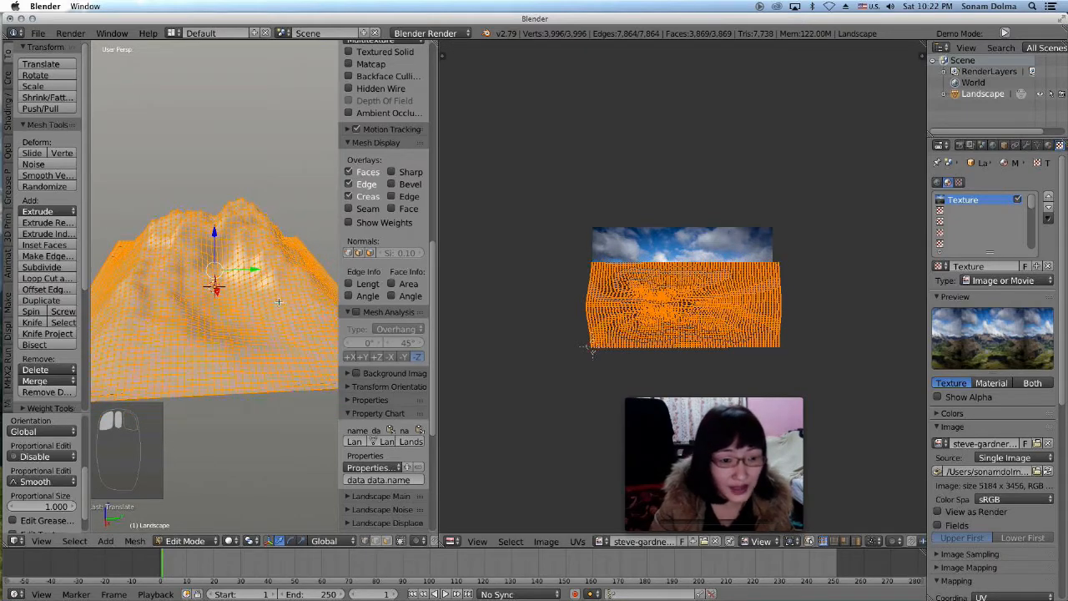
Show the landscape in the 3D view with Material shading and enable white Environment Lighting for the world.
left_click(232, 541)
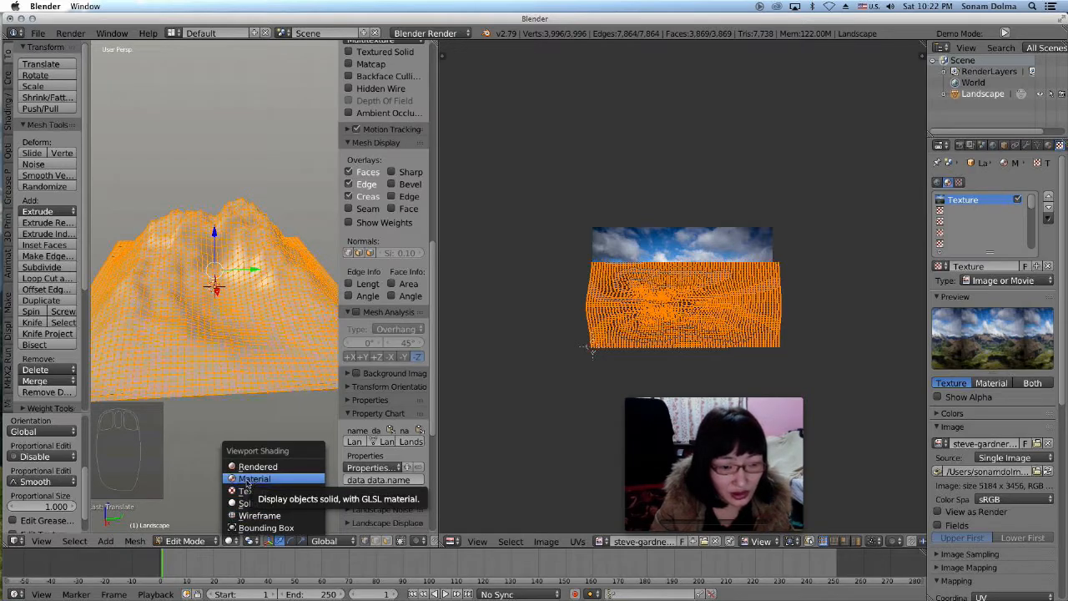
left_click(242, 479)
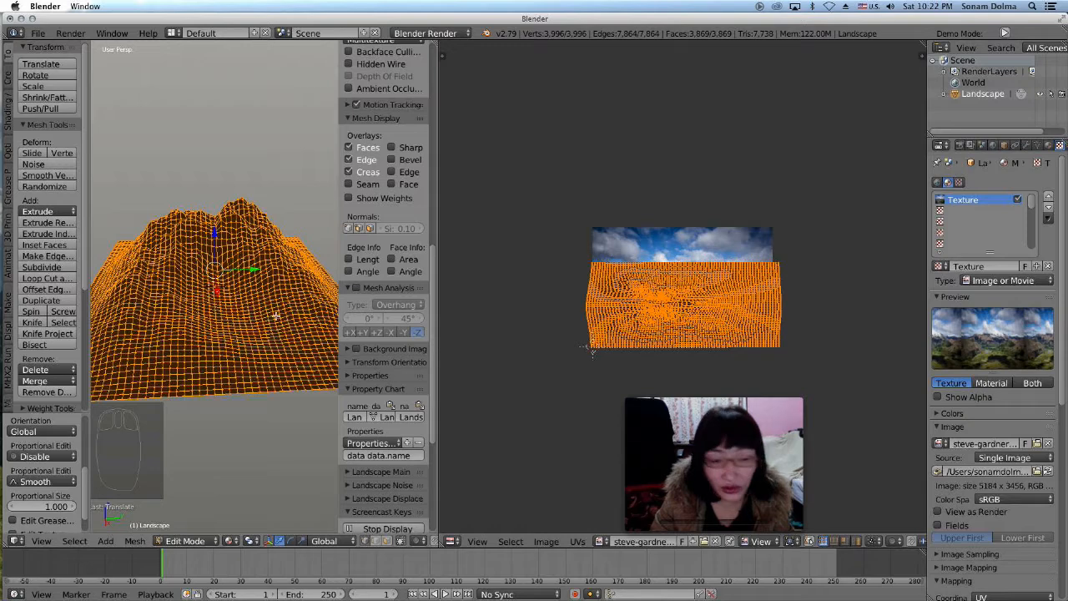
left_click(992, 146)
left_click(946, 395)
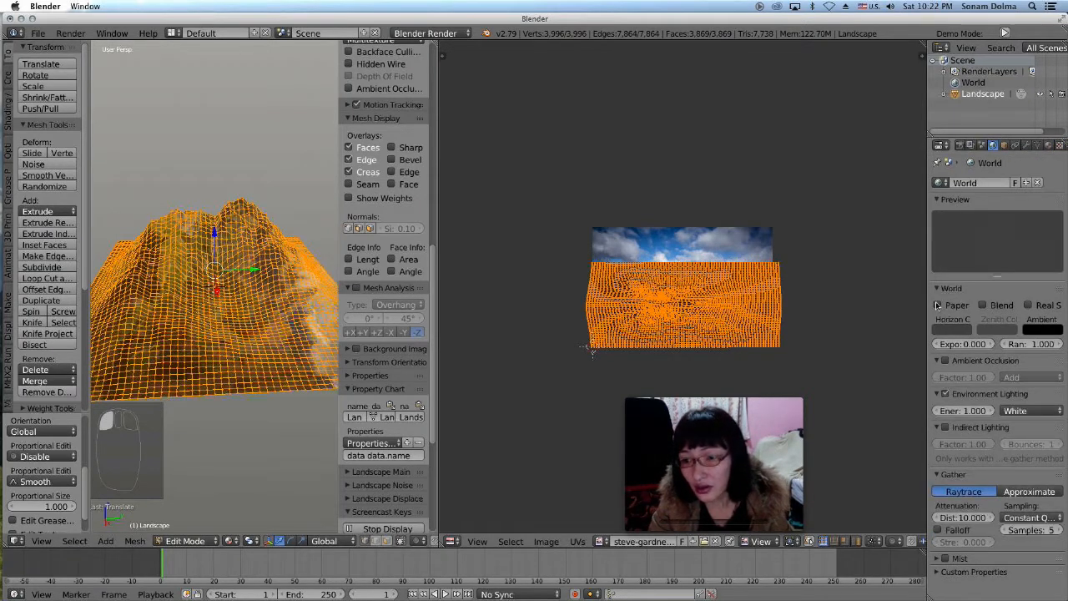
left_click(938, 306)
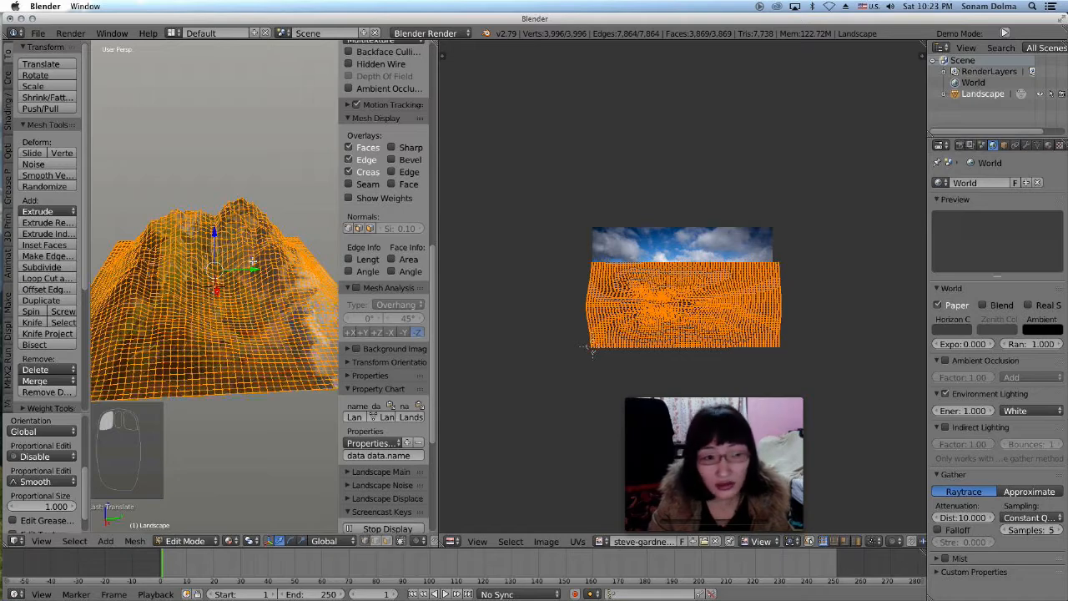
left_click(938, 305)
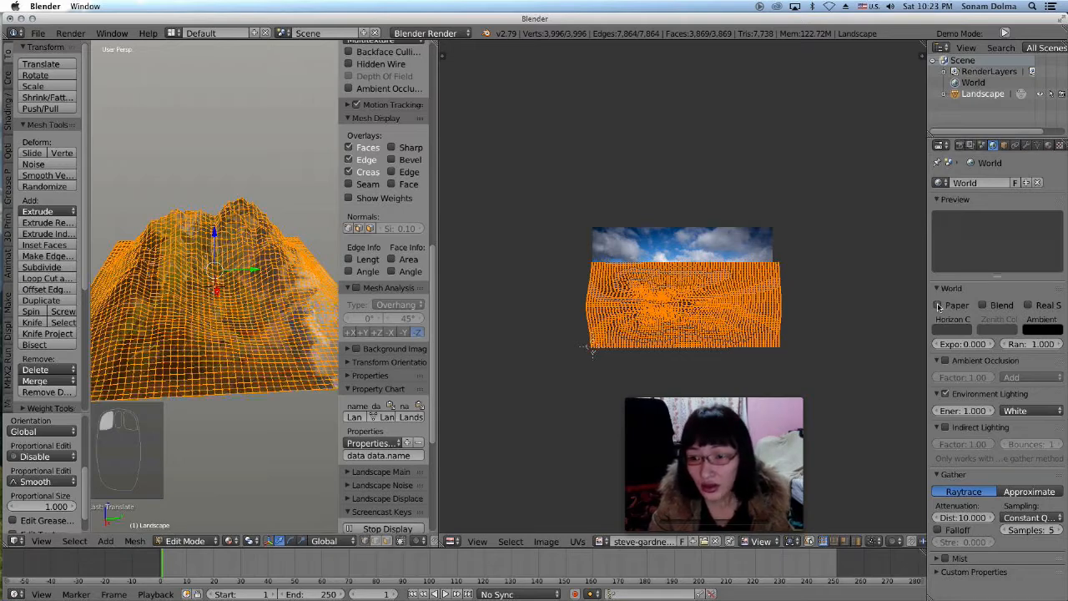
scroll(154, 318, "up", 5)
middle_click_drag(154, 318, 249, 309)
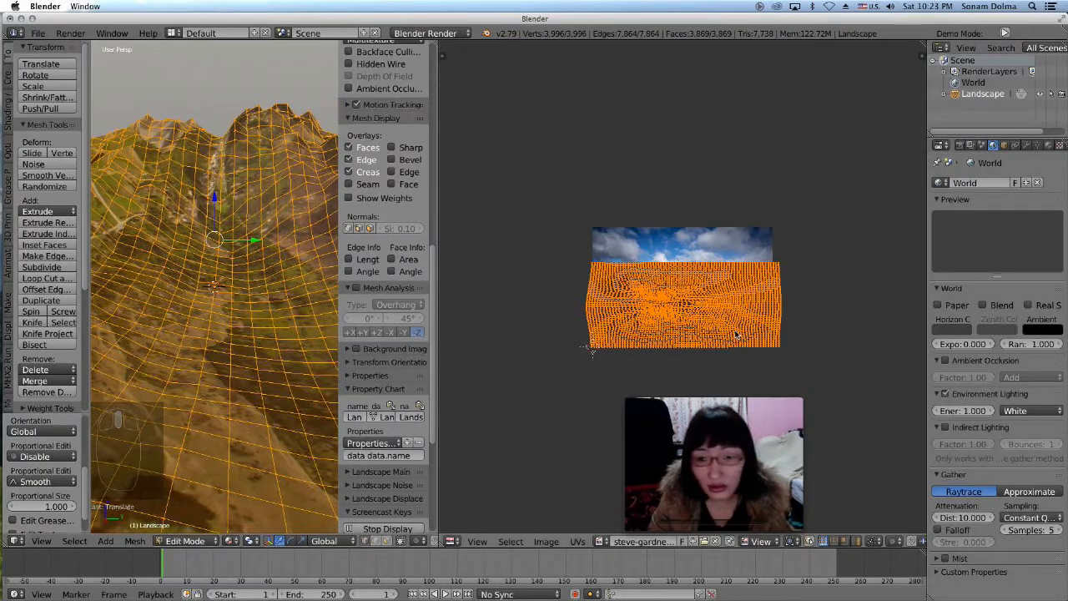
scroll(718, 309, "up", 2)
key("s")
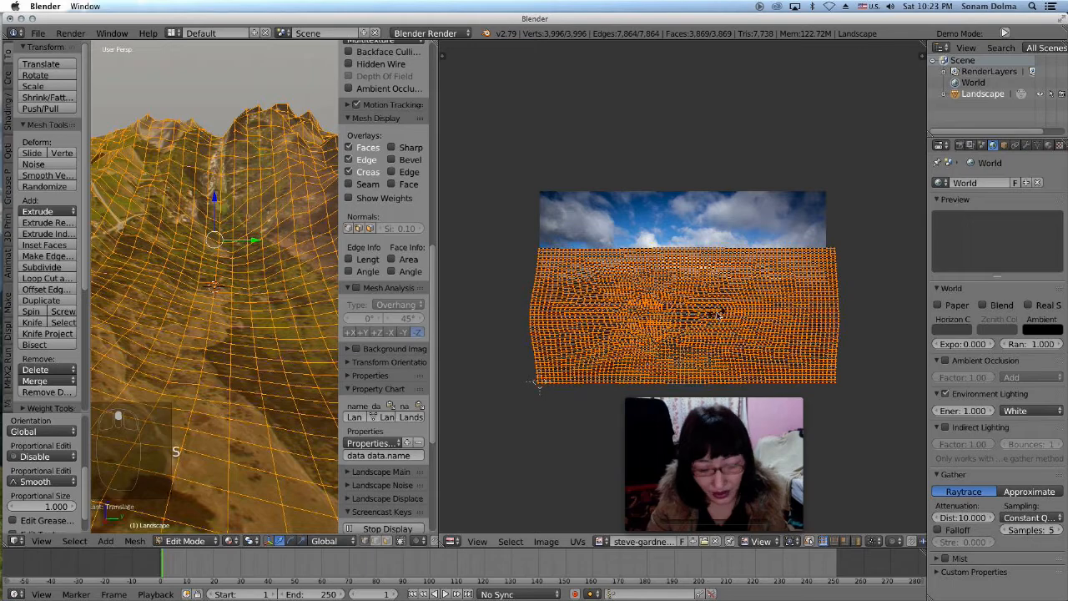
key("x")
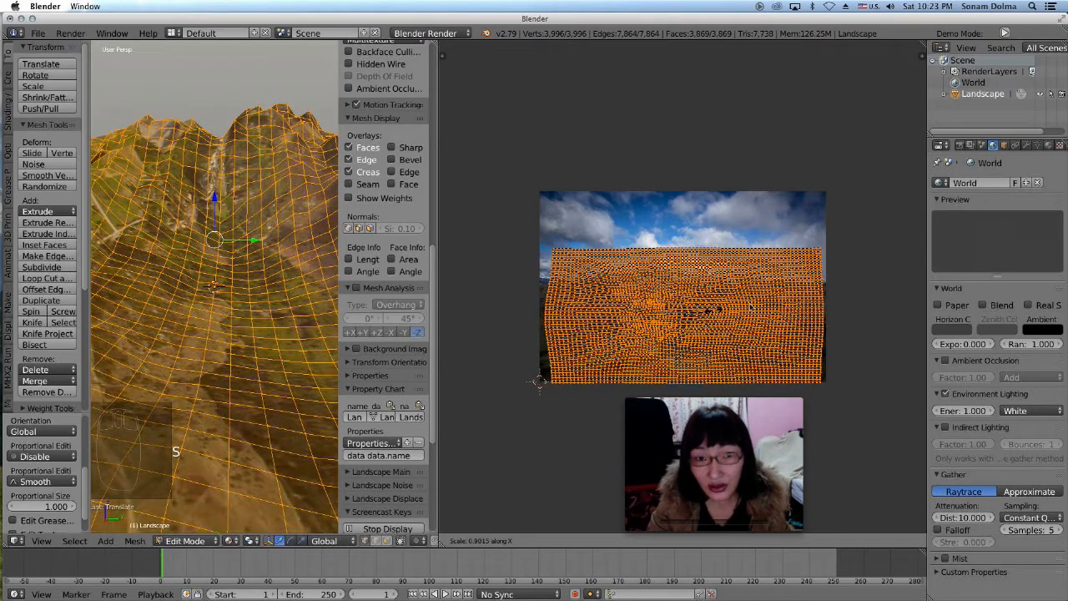
left_click(811, 356)
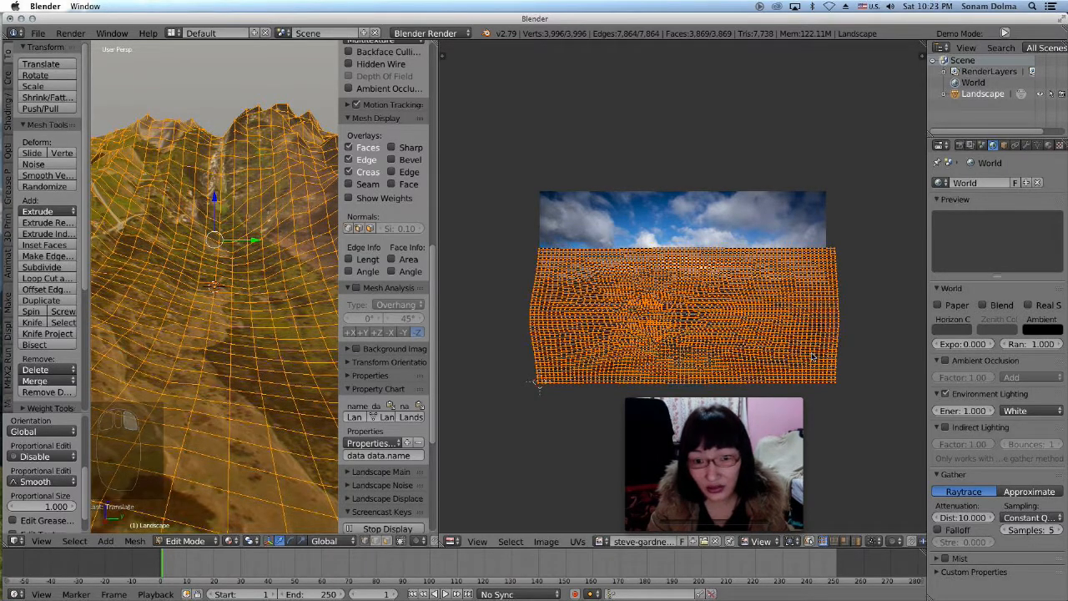
right_click(832, 375)
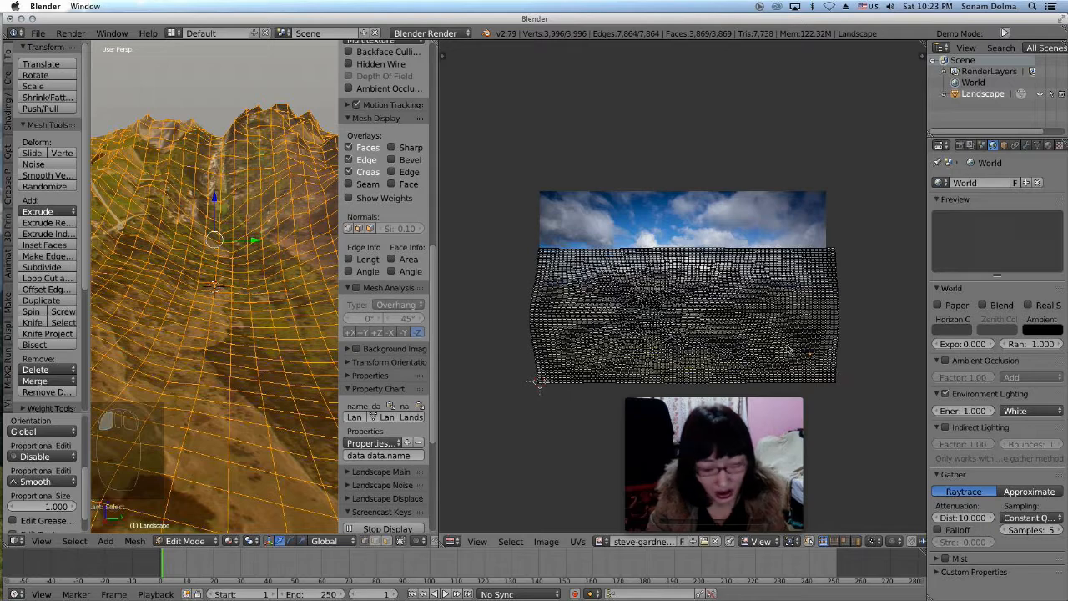
key("a")
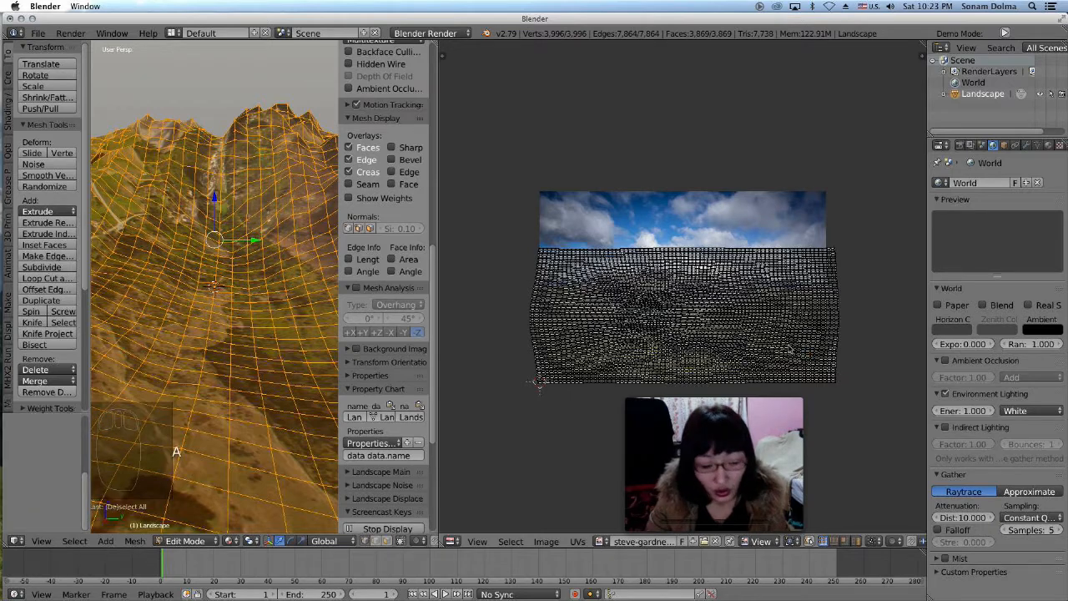
key("a")
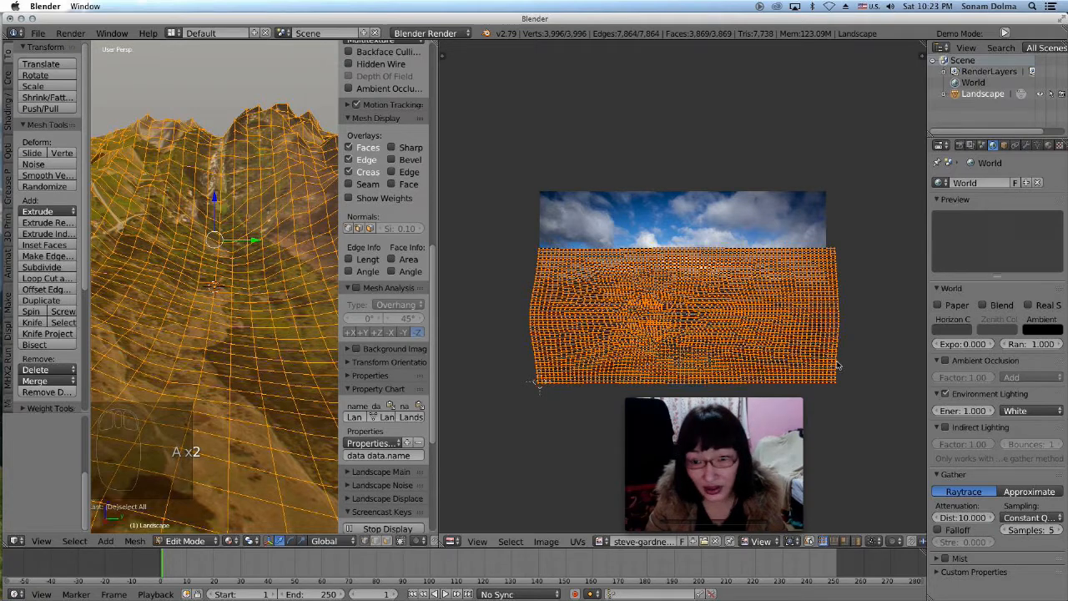
Shrink the UV layout to about the photo's width, flatten it along Y and move it down to just below the mountain peaks.
key("s")
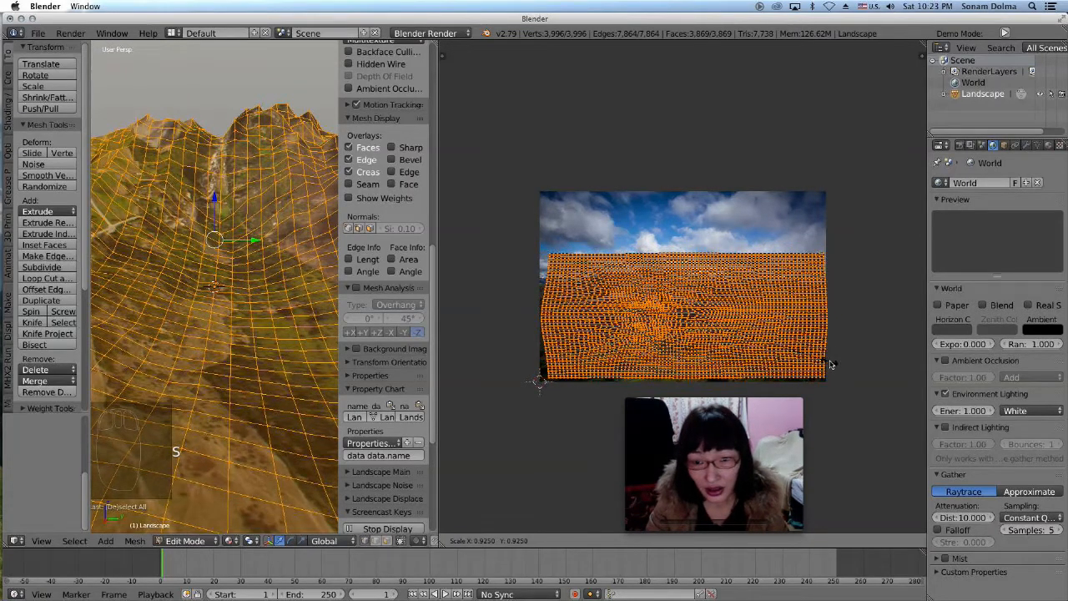
left_click(718, 295)
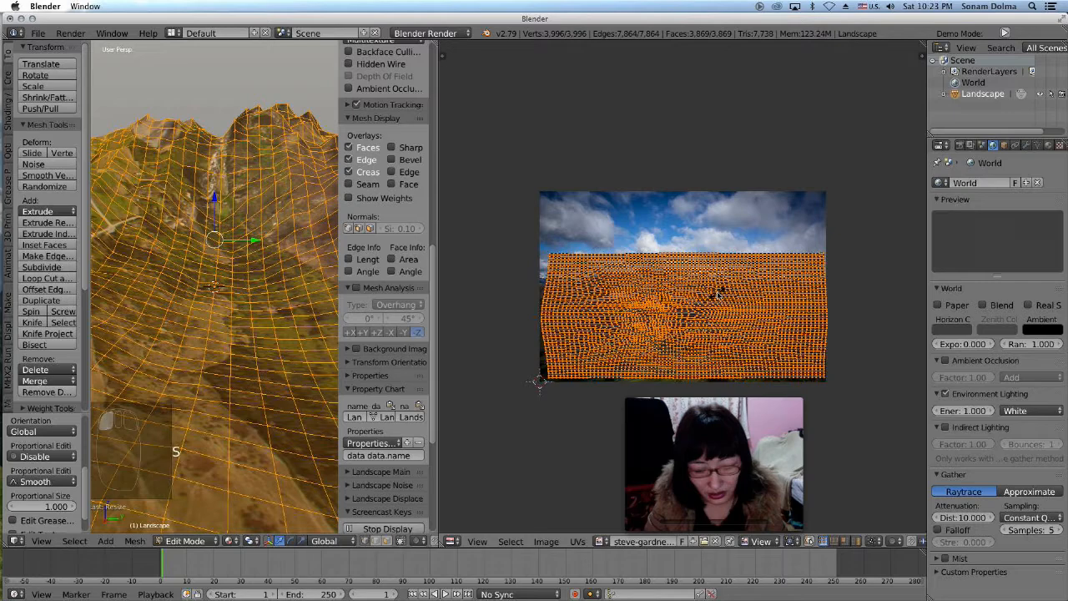
key("s")
key("y")
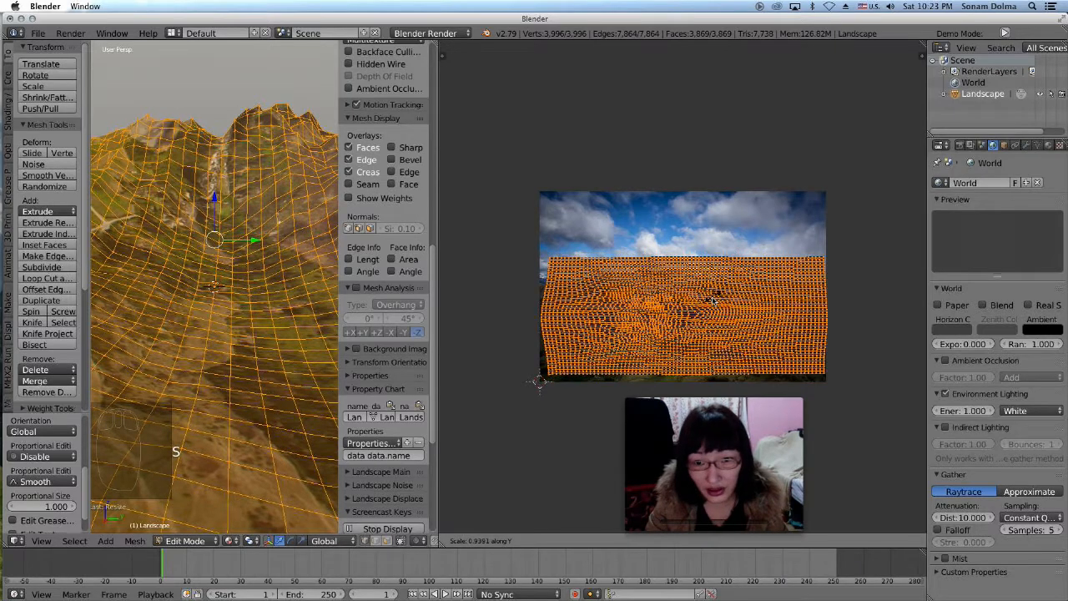
left_click(707, 272)
key("g")
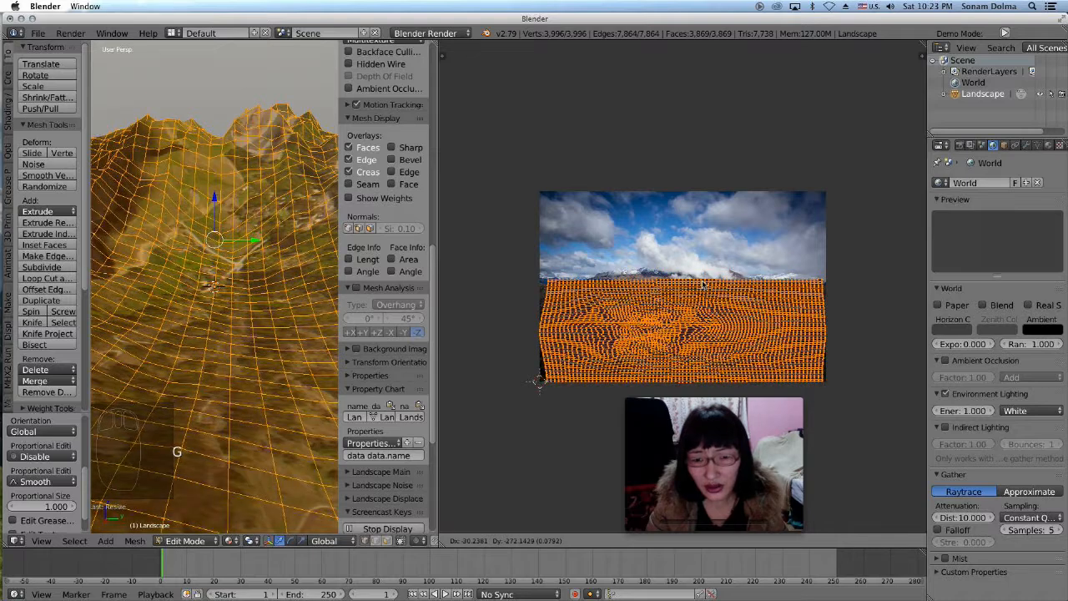
left_click(772, 320)
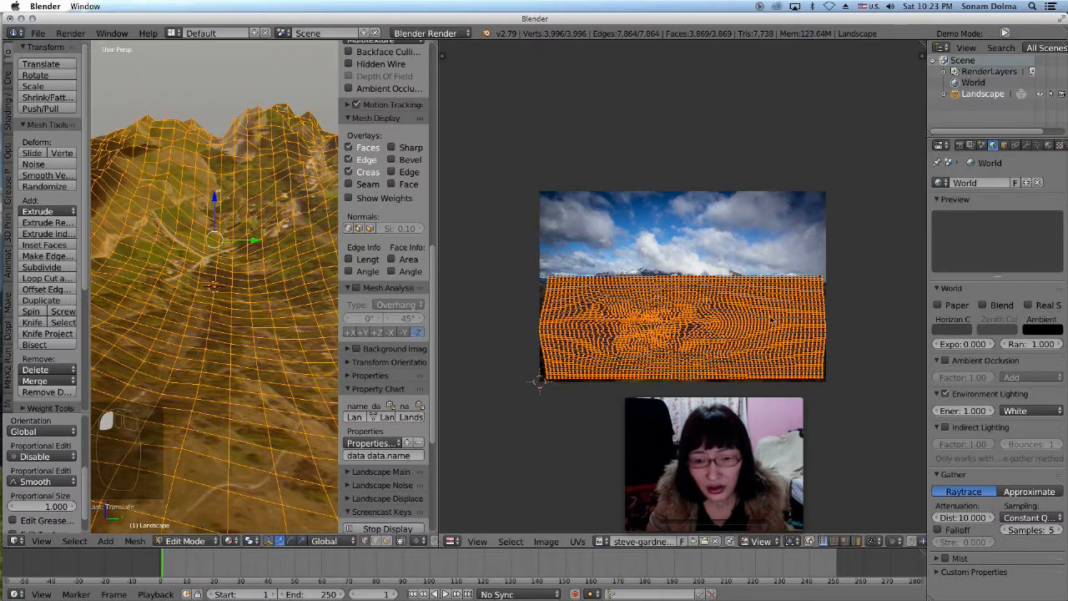
Enlarge the UV layout by about 2 percent, nudge it down and stretch it slightly along Y over the photo's land area.
key("s")
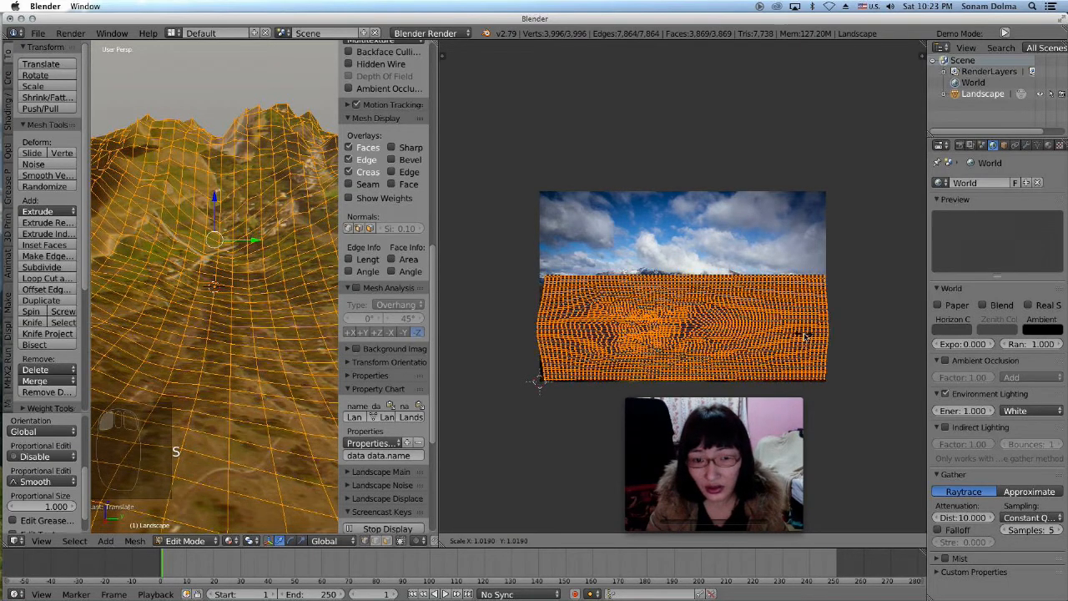
left_click(805, 337)
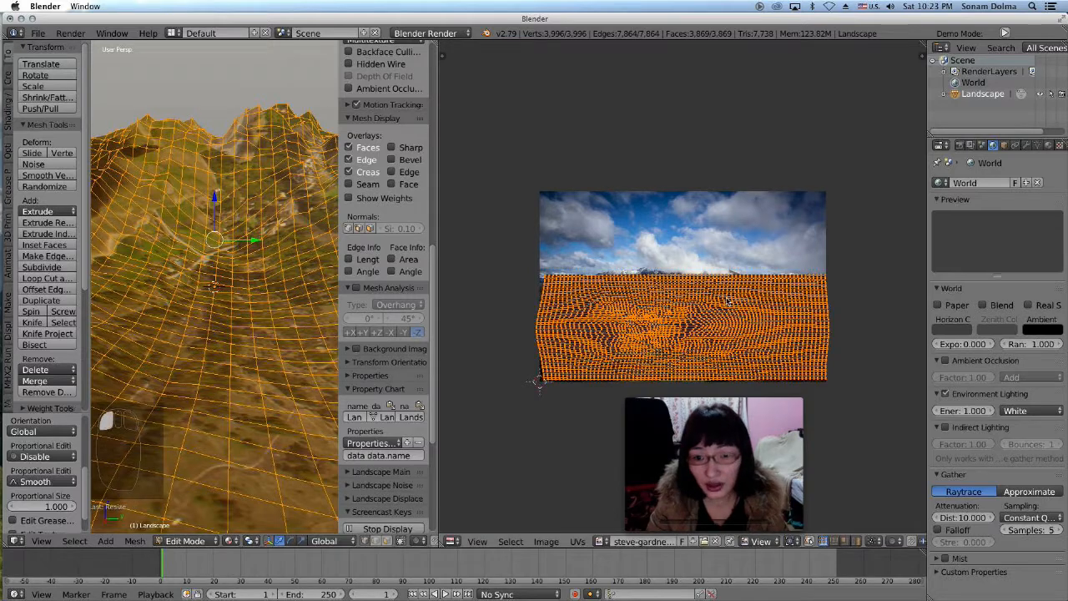
key("g")
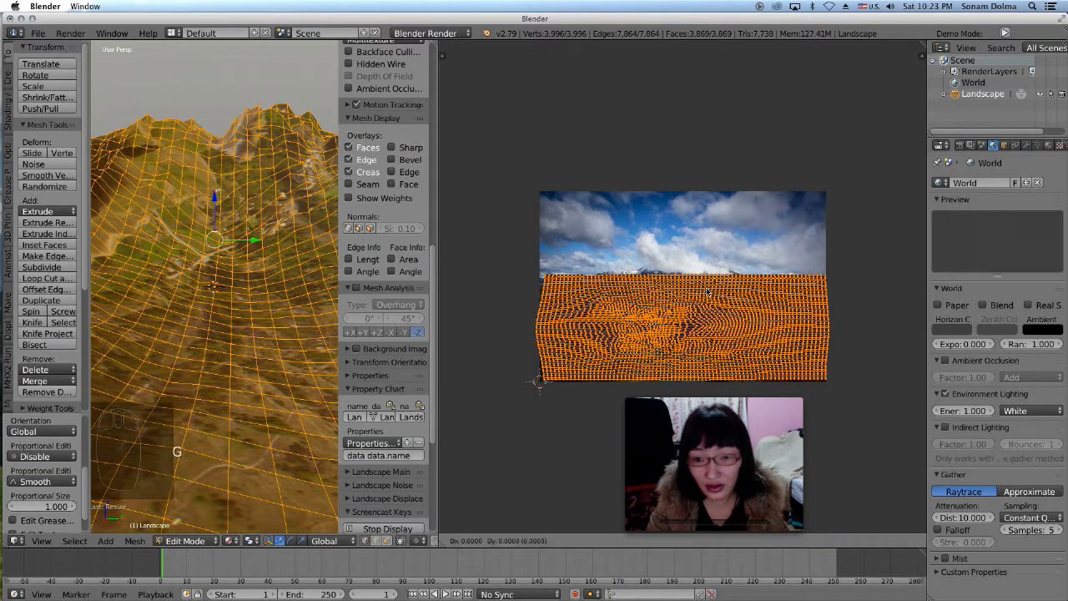
left_click(721, 300)
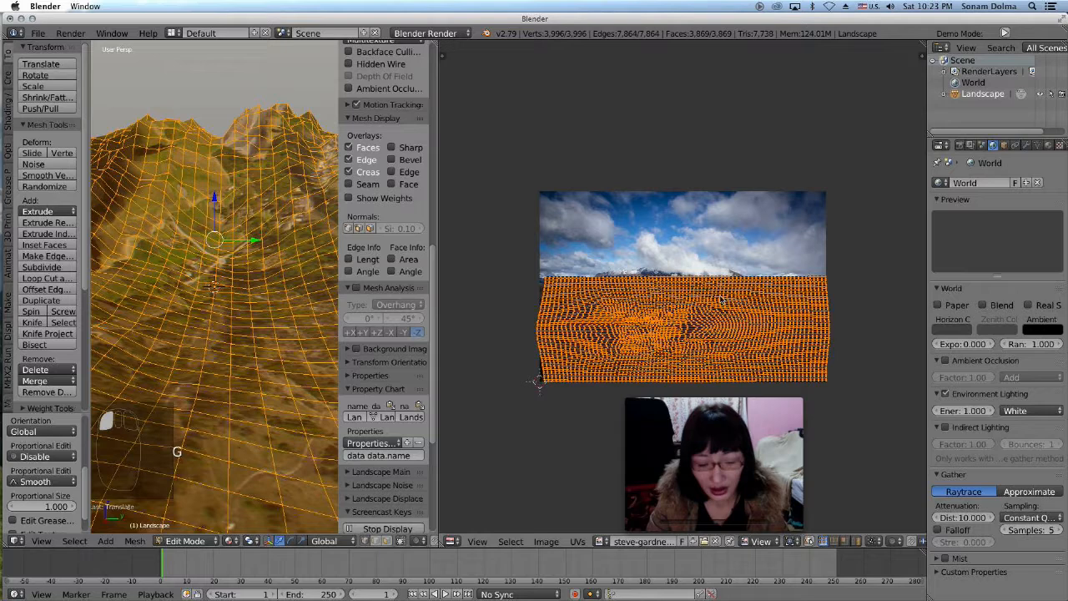
key("s")
key("y")
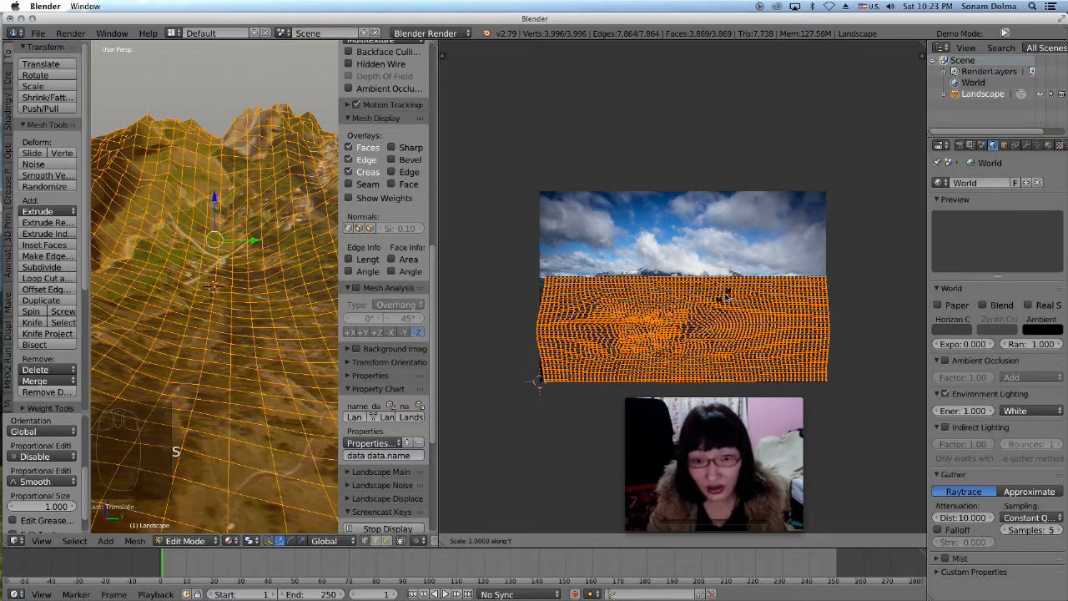
left_click(729, 310)
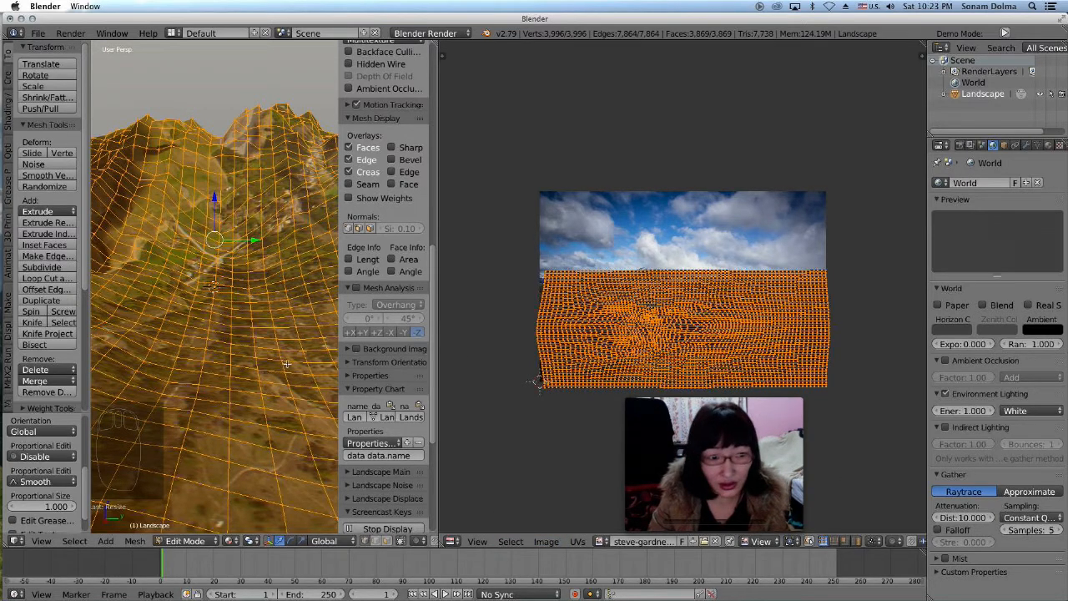
Save the mountain photo from the image editor as a JPEG in the Documents folder under its existing file name.
left_click(546, 542)
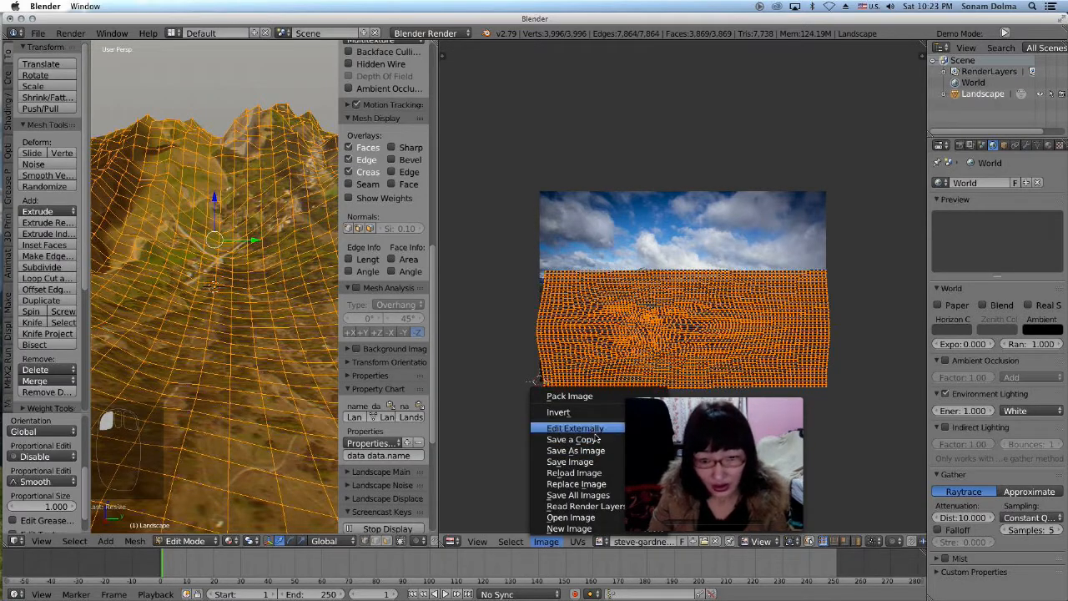
left_click(546, 542)
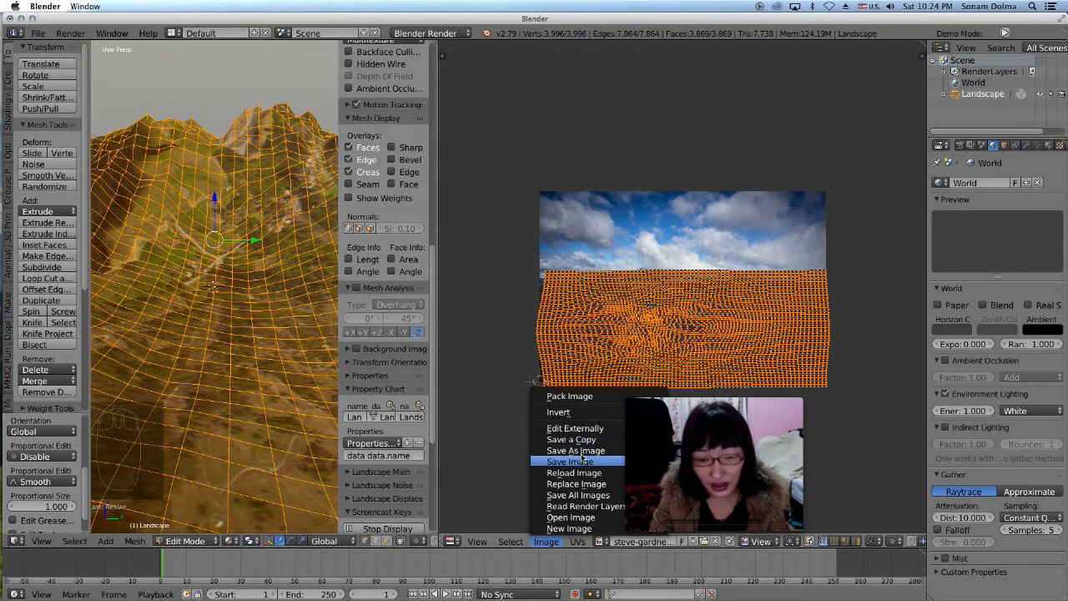
left_click(606, 455)
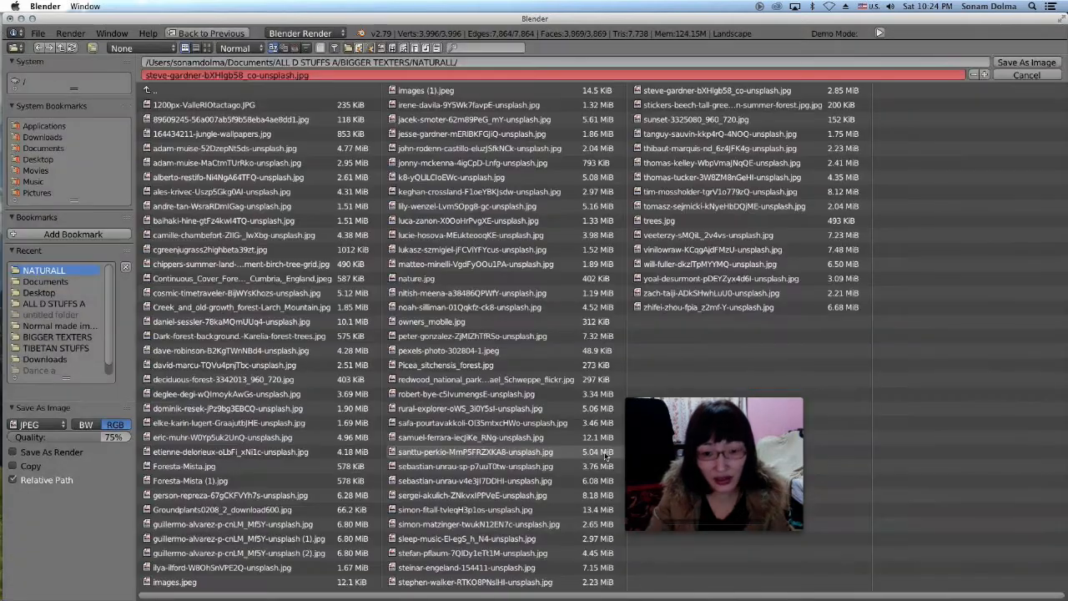
left_click(35, 148)
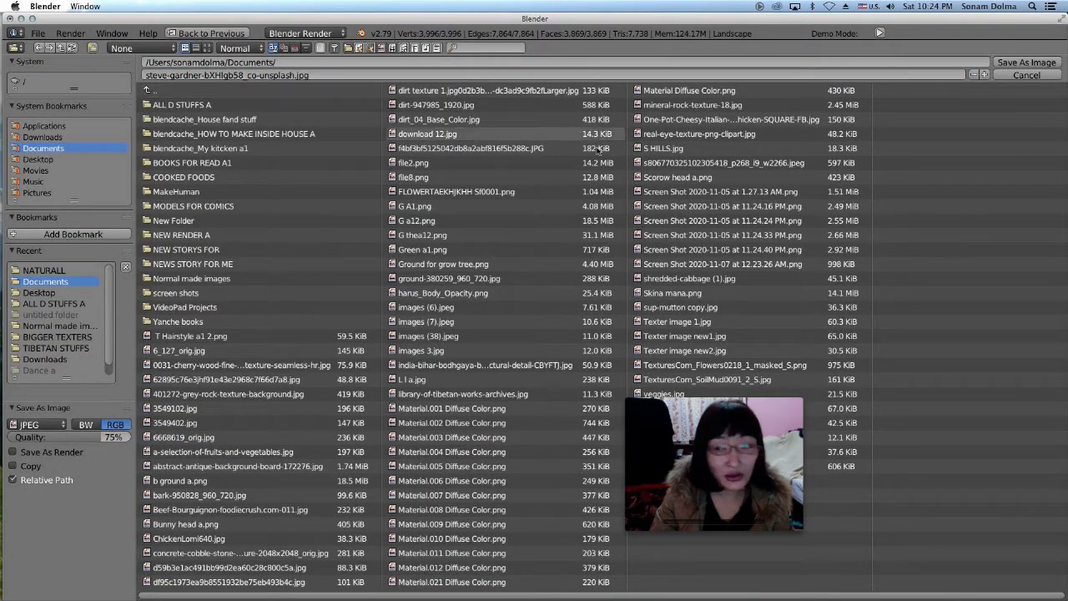
left_click(1048, 63)
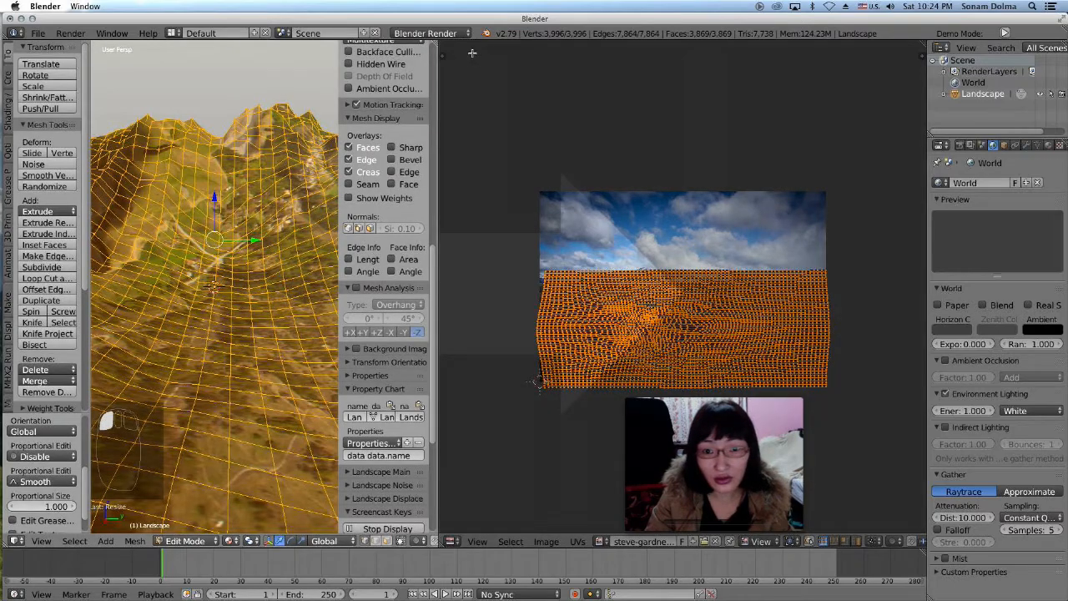
Merge the UV/Image Editor area into the 3D view and return the landscape to Object Mode.
left_click_drag(472, 53, 475, 55)
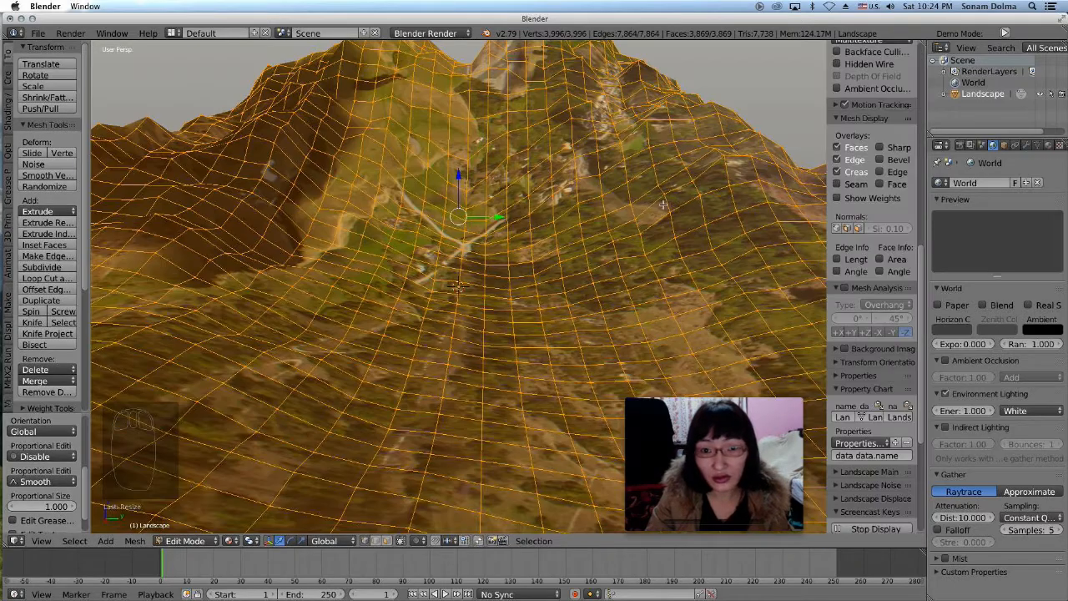
scroll(474, 339, "down", 1)
middle_click_drag(487, 339, 494, 337)
scroll(493, 335, "down", 1)
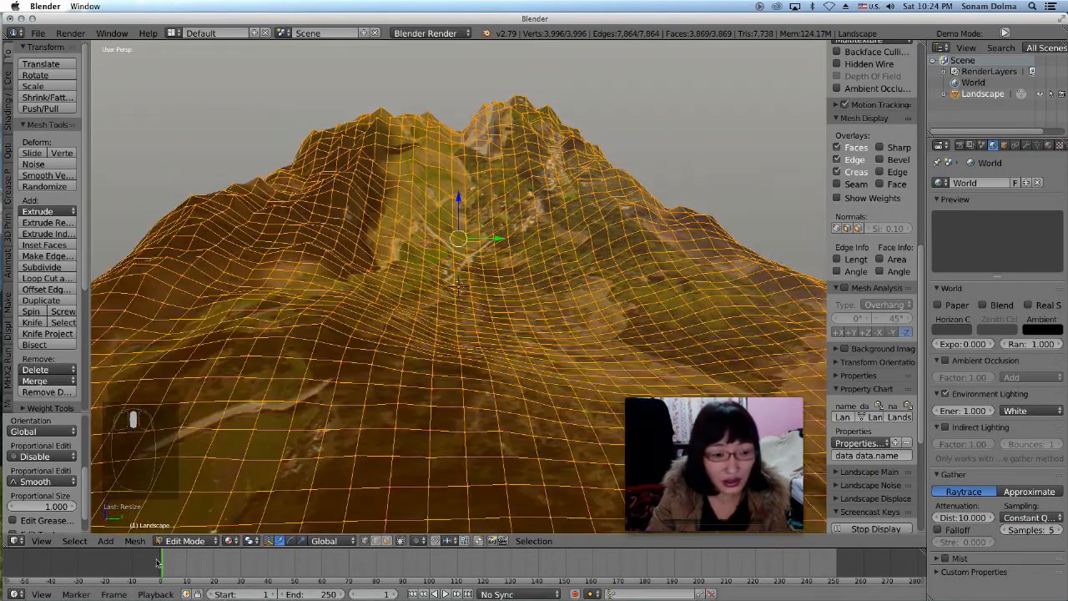
left_click(184, 541)
left_click(183, 528)
Examine the textured landscape close up and from a distance to judge how the mountain photo covers it.
mouse_move(468, 317)
middle_mouse_down()
mouse_move(486, 313)
mouse_move(470, 316)
middle_mouse_up()
scroll(419, 342, "down", 3)
middle_click_drag(420, 342, 494, 342)
scroll(499, 344, "up", 3)
scroll(477, 343, "up", 3)
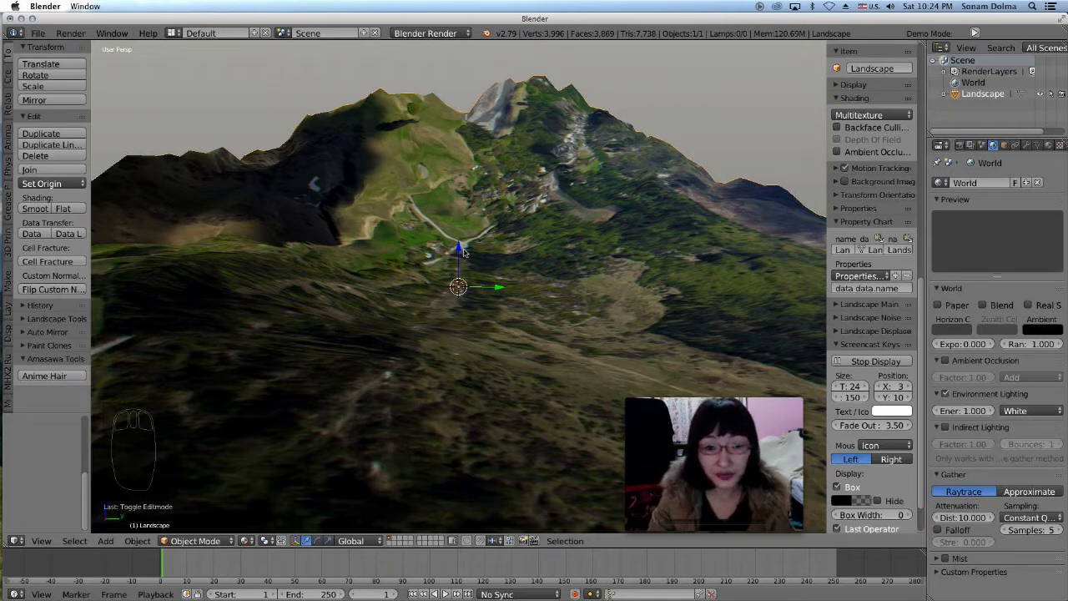
middle_click_drag(469, 244, 471, 248)
scroll(492, 269, "up", 3)
scroll(497, 271, "down", 5)
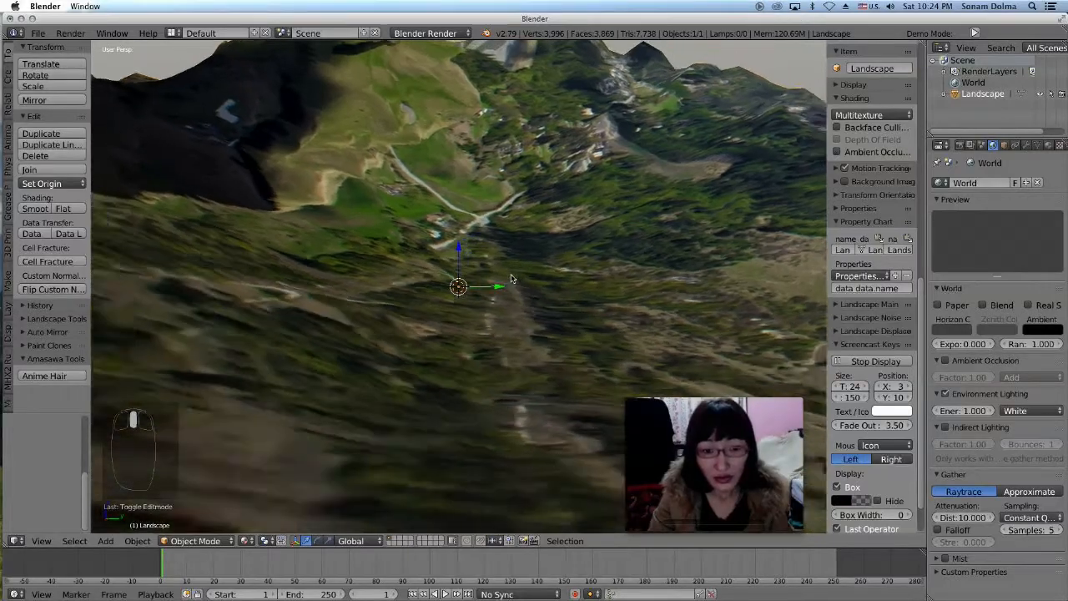
scroll(517, 276, "down", 6)
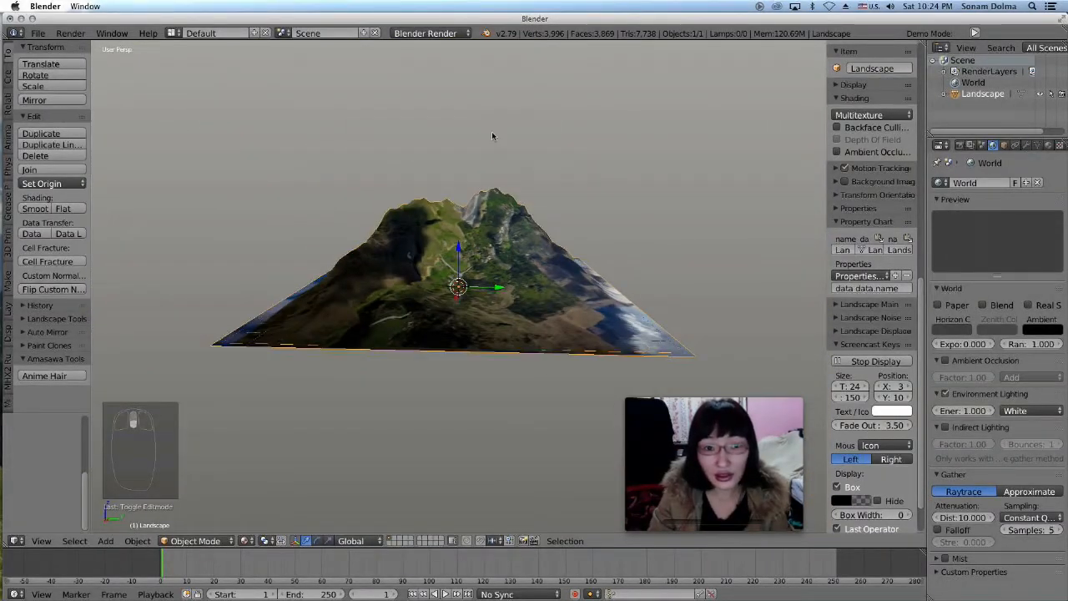
Place the 3D cursor above the mountain peak and add a Sun lamp there.
left_click(491, 134)
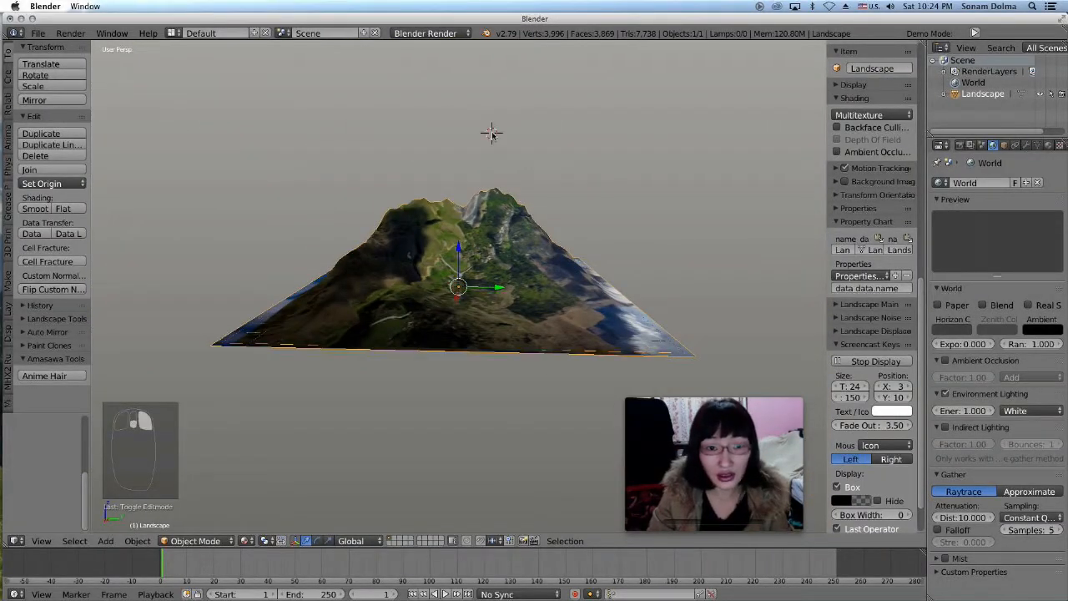
key("shift+a")
mouse_move(493, 260)
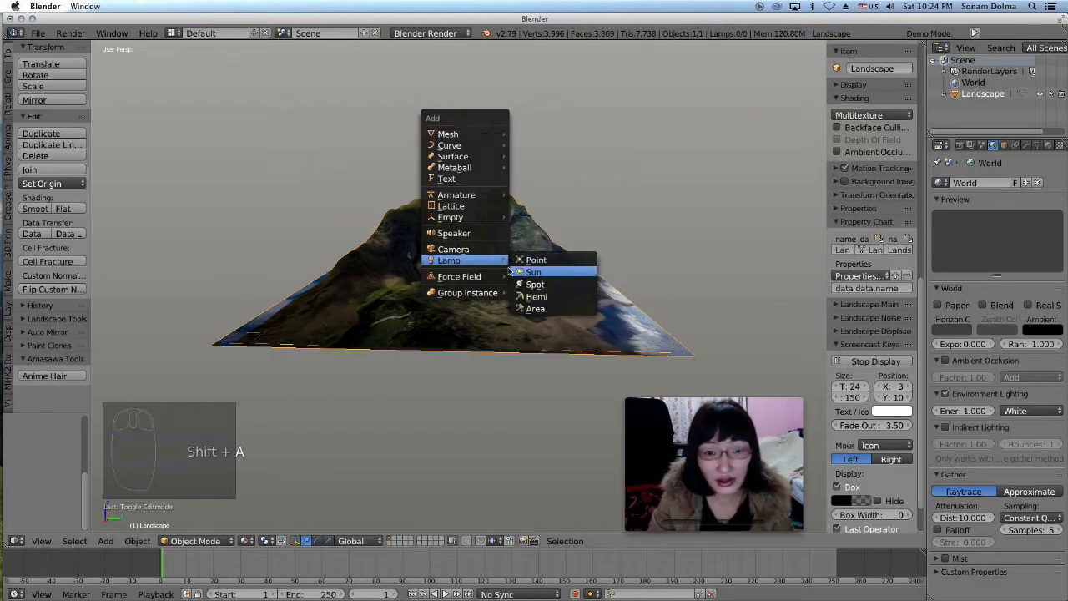
mouse_move(465, 265)
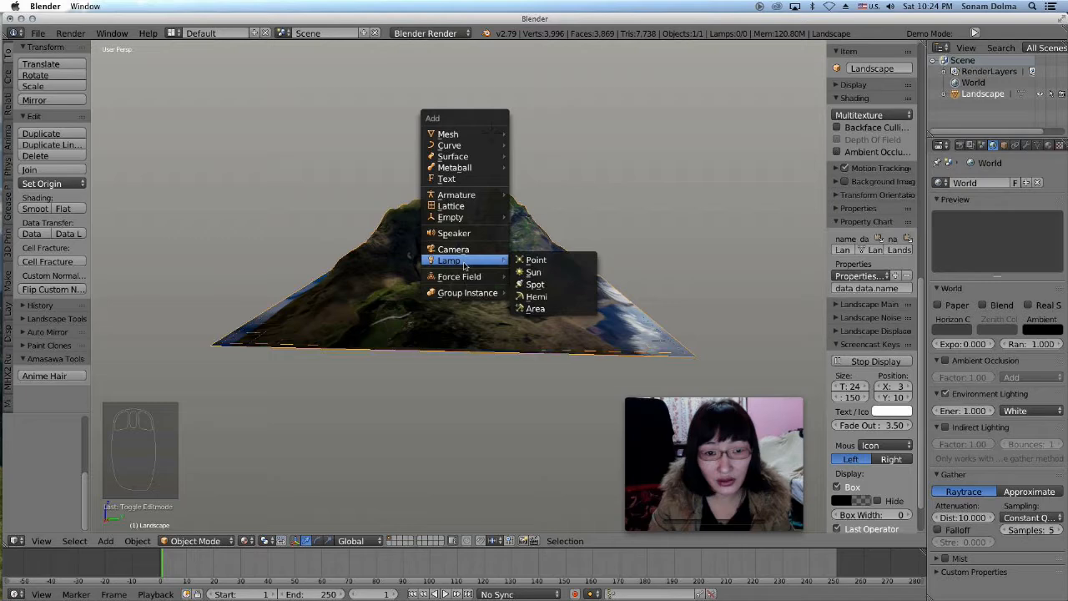
left_click(533, 273)
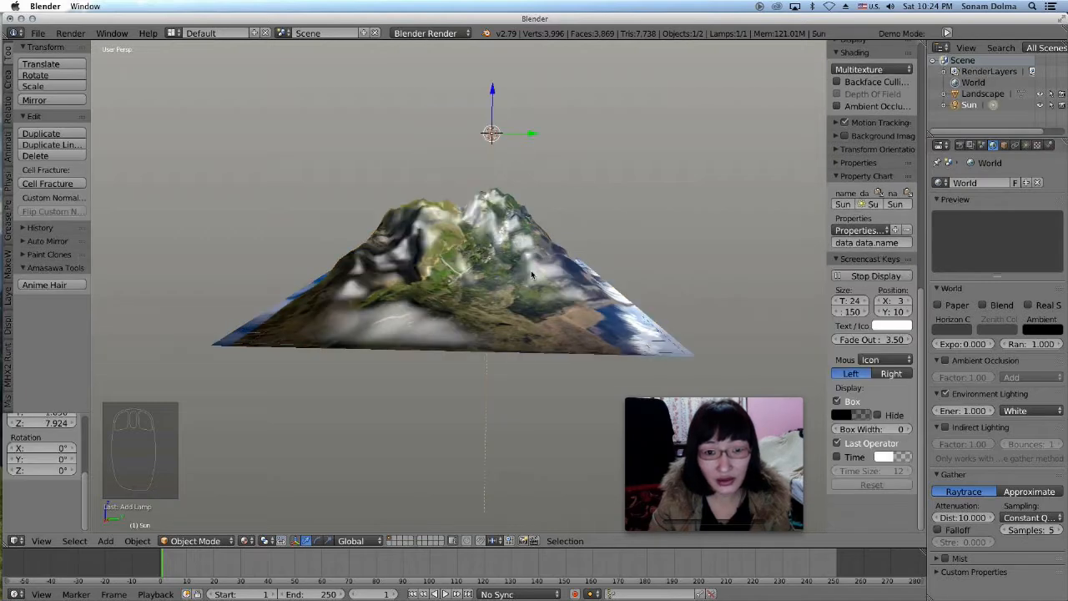
Rotate the sun lamp about 32° so it shines sideways onto the mountain, and switch its shadow to Ray Shadow.
key("r")
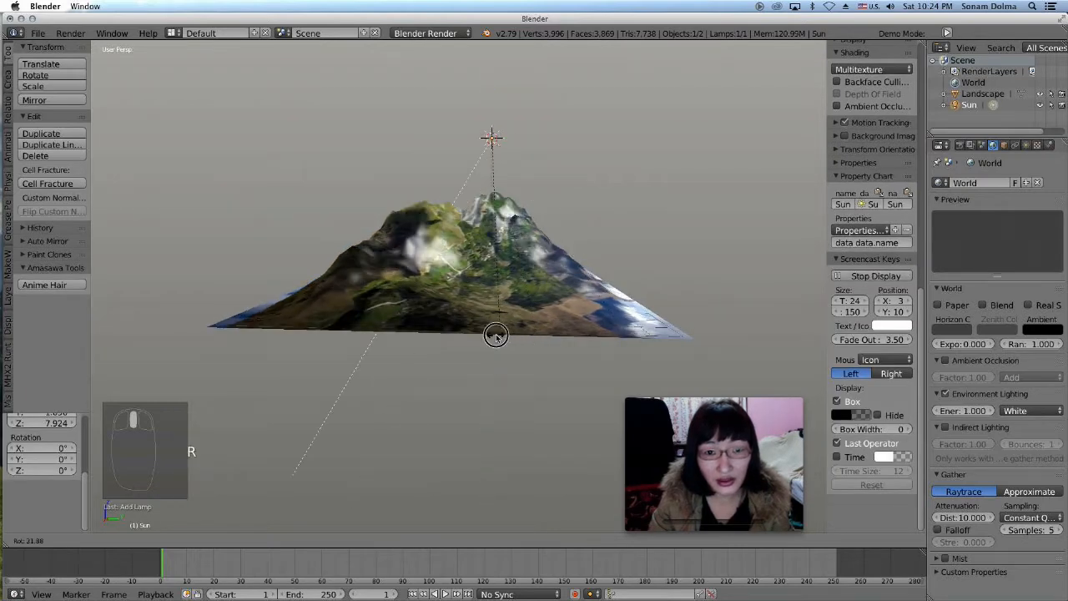
left_click(496, 338)
left_click(496, 338)
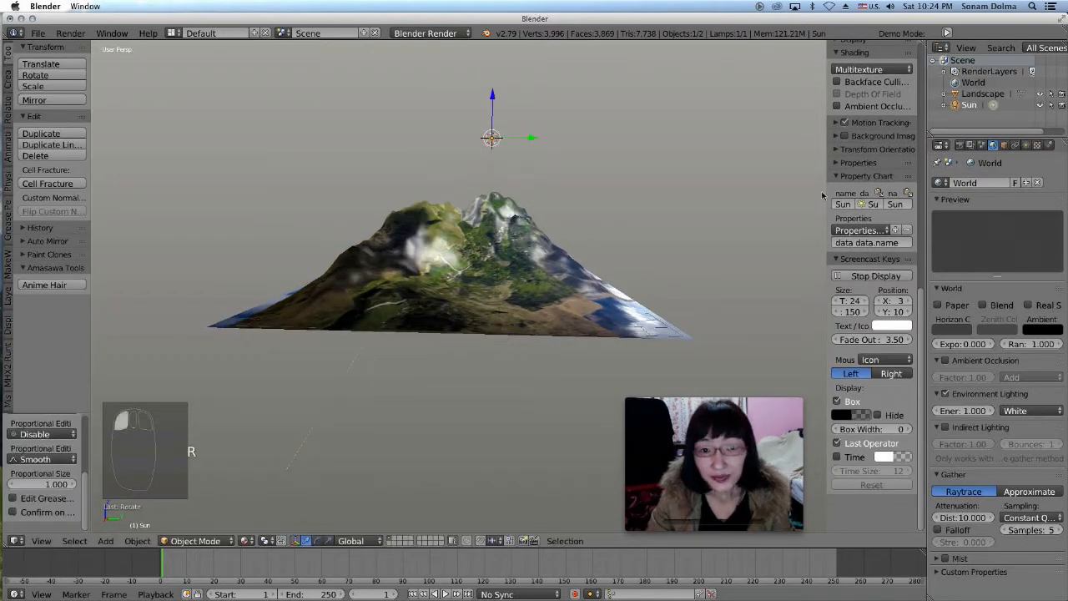
left_click(1026, 145)
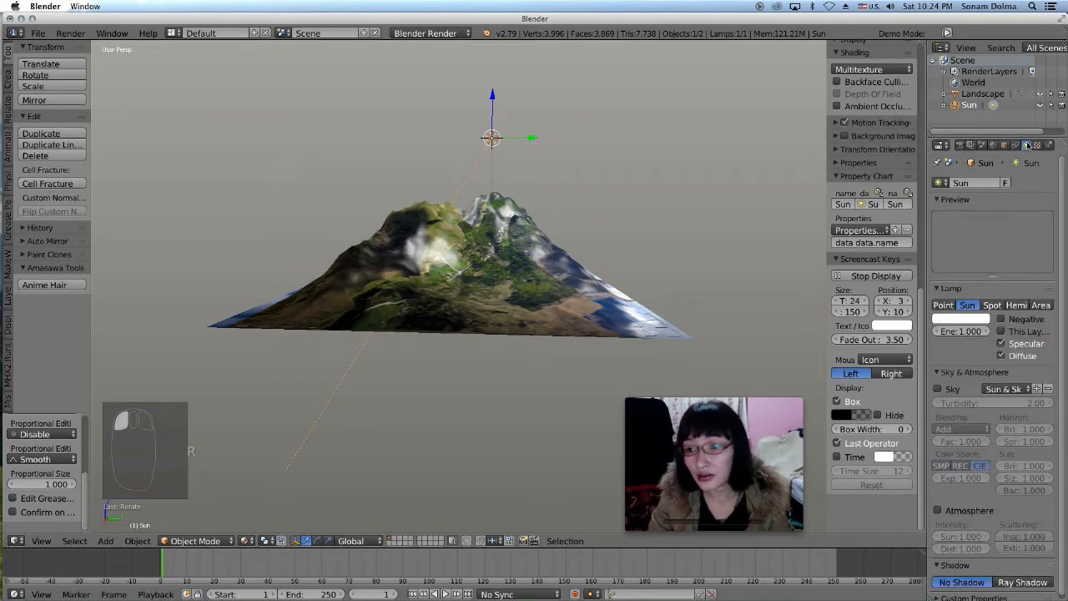
left_click(1004, 586)
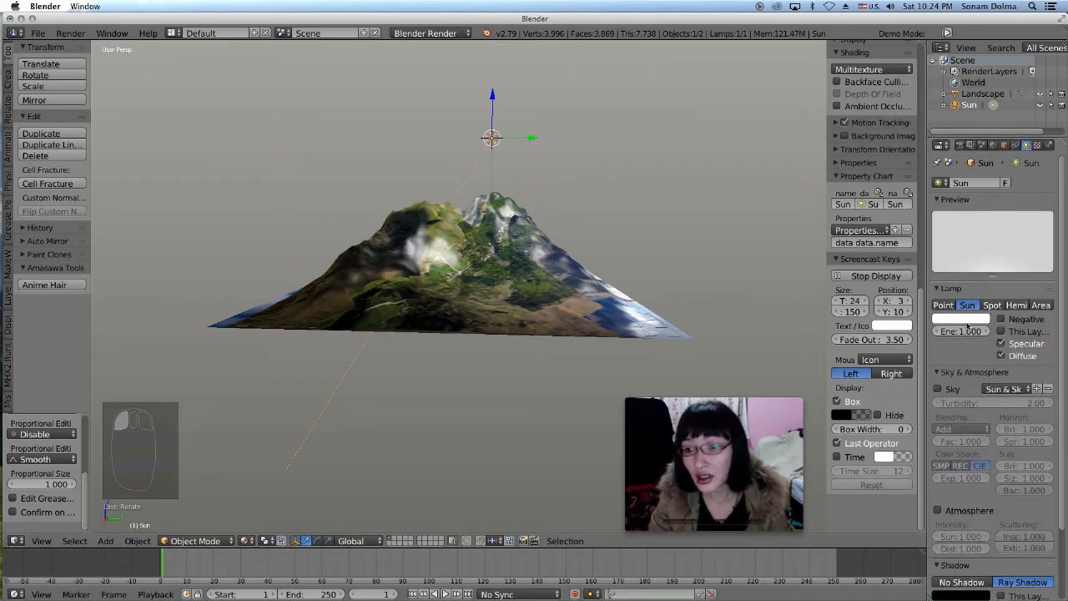
Set the specular intensity of the landscape's material to 0.
left_click(515, 273)
scroll(504, 248, "up", 5)
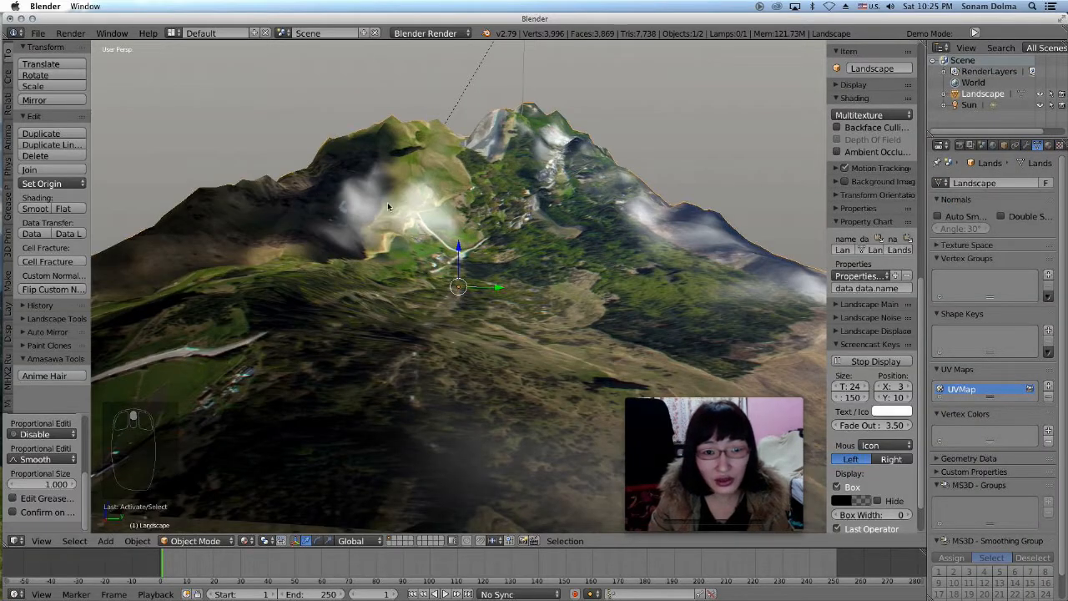
left_click(1049, 146)
left_click_drag(961, 416, 930, 415)
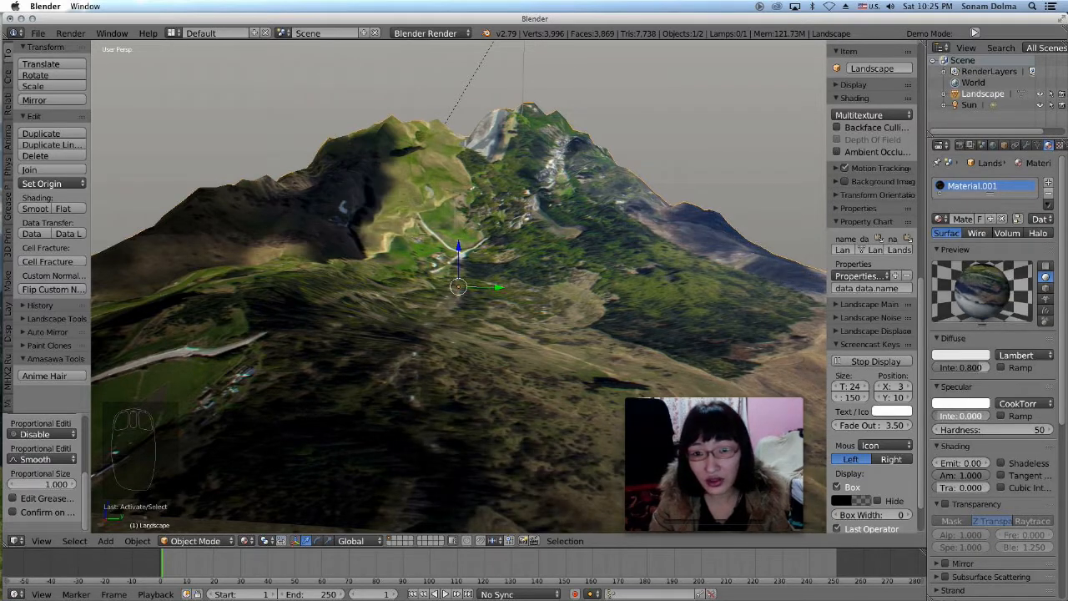
Try a diffuse intensity of 0.040 on the landscape material, then settle on 0.373.
left_click_drag(961, 367, 934, 367)
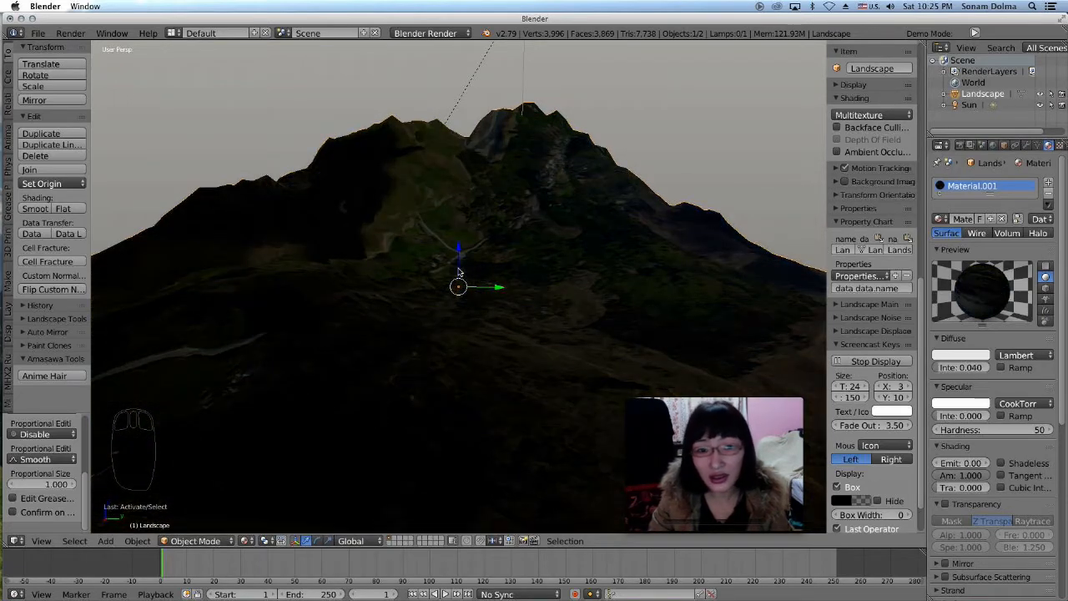
mouse_move(469, 271)
middle_mouse_down()
mouse_move(498, 283)
mouse_move(480, 278)
middle_mouse_up()
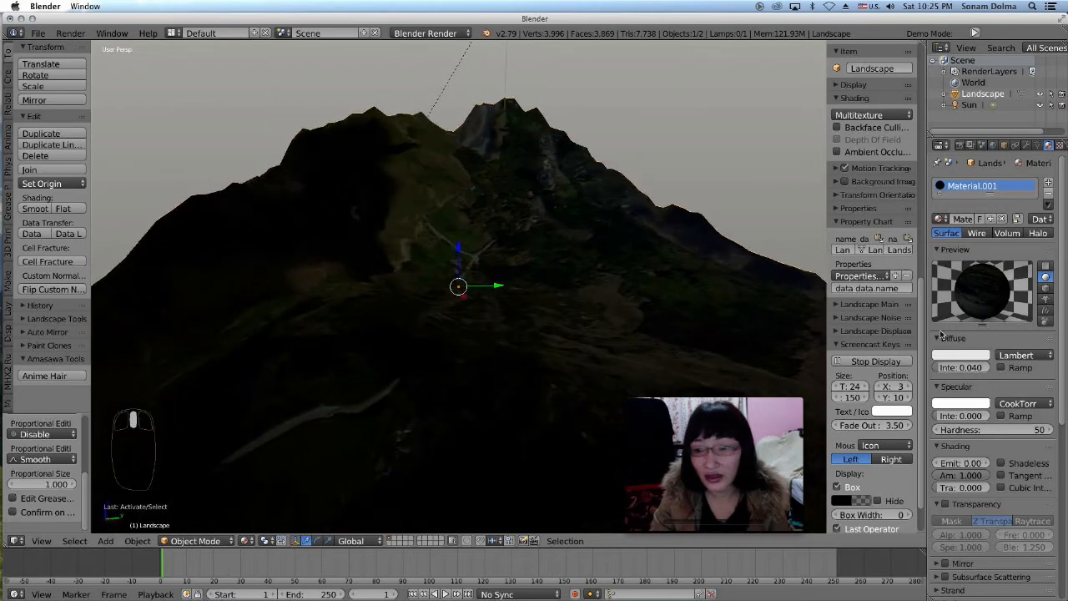
left_click_drag(941, 367, 954, 367)
Rotate the sun lamp about 98° around the vertical axis in the top view.
scroll(484, 254, "down", 5)
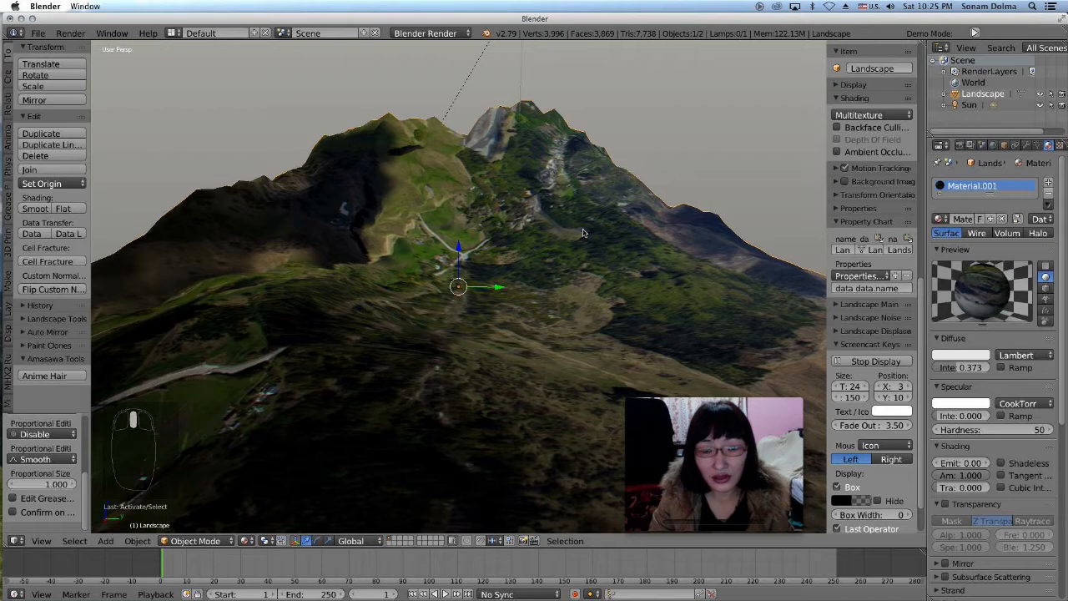
middle_click_drag(484, 254, 538, 280)
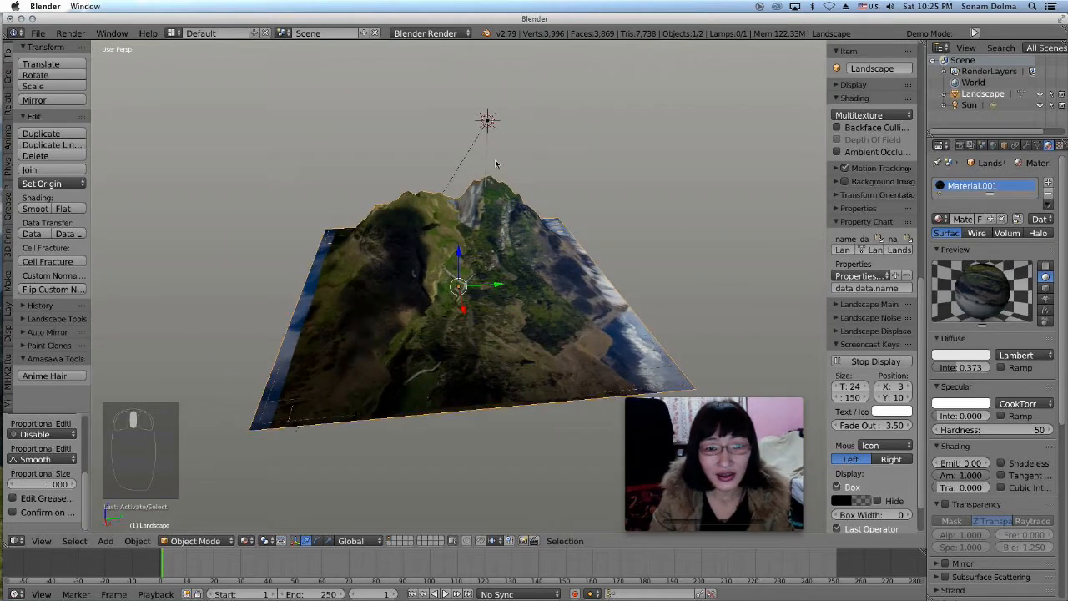
right_click(486, 125)
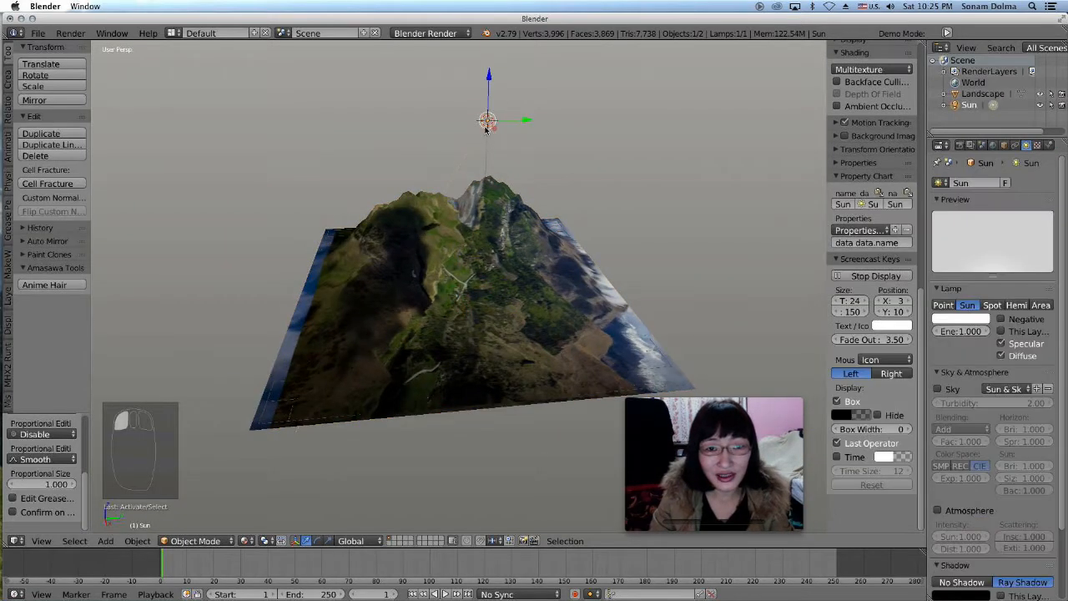
left_click(41, 541)
left_click(61, 490)
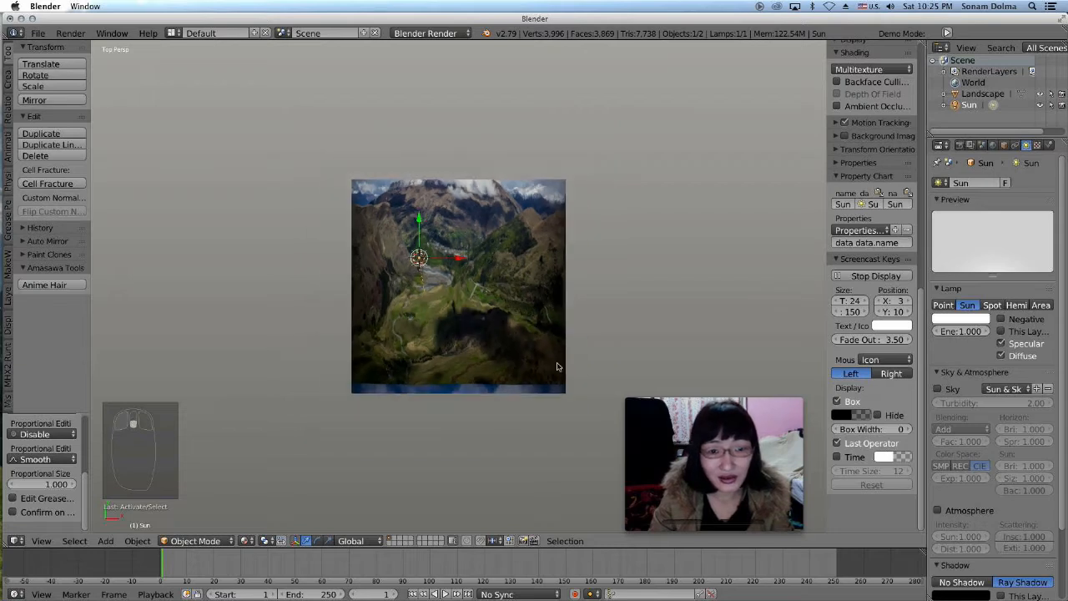
key("r")
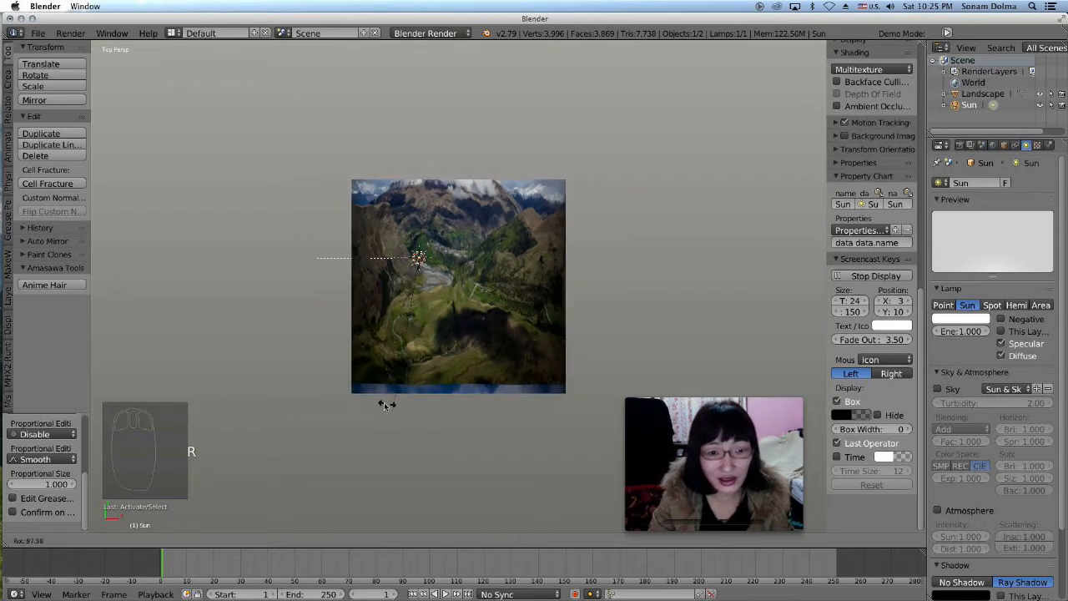
left_click(384, 402)
Move the sun lamp just beyond the landscape's +X edge and rotate it to aim back across the terrain.
key("g")
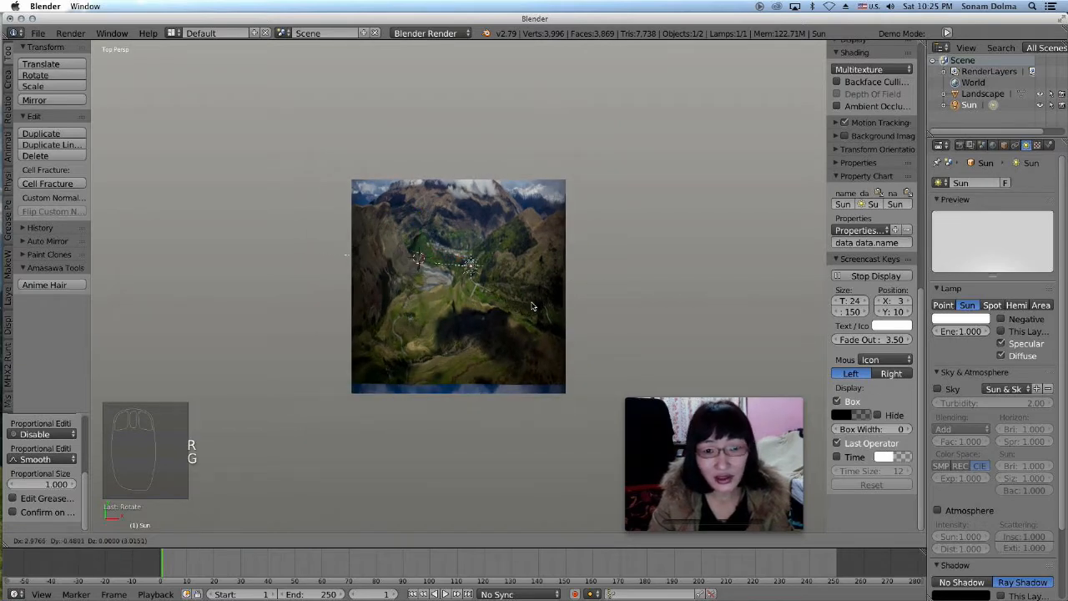
left_click(614, 293)
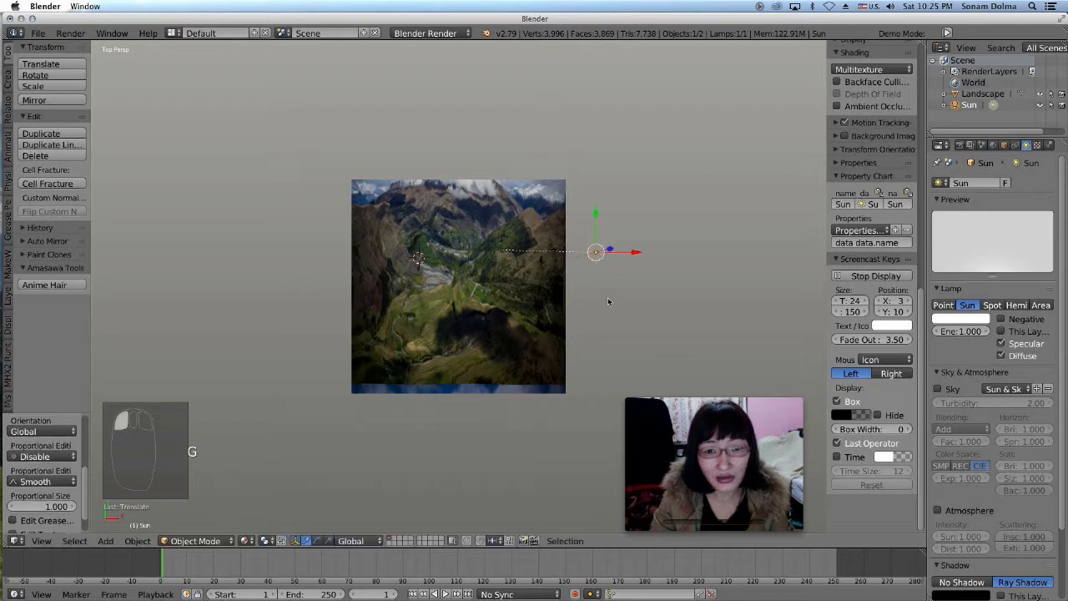
key("r")
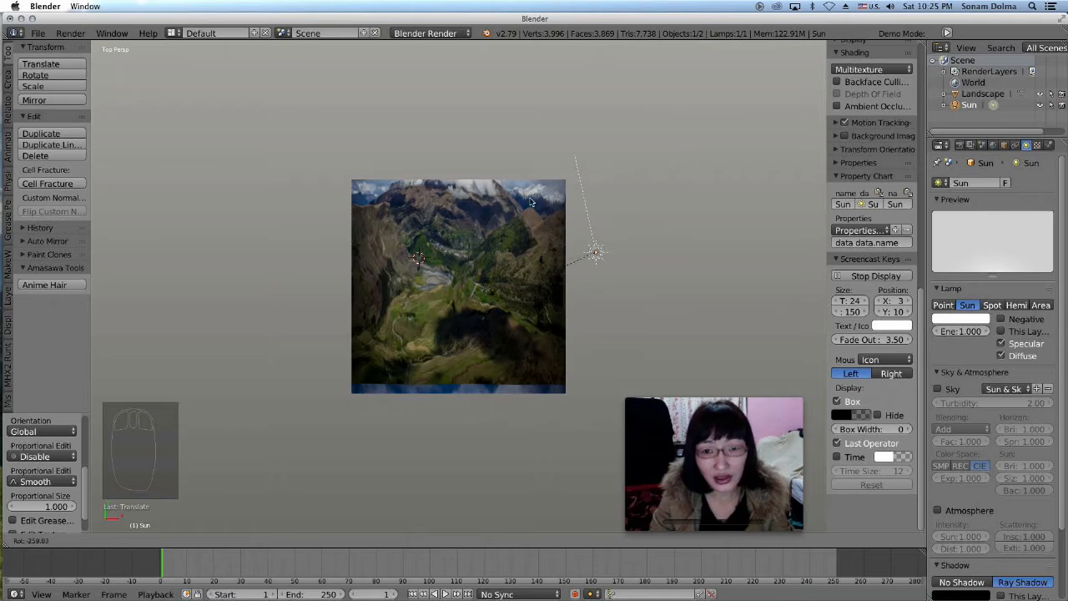
left_click(639, 343)
left_click(428, 303)
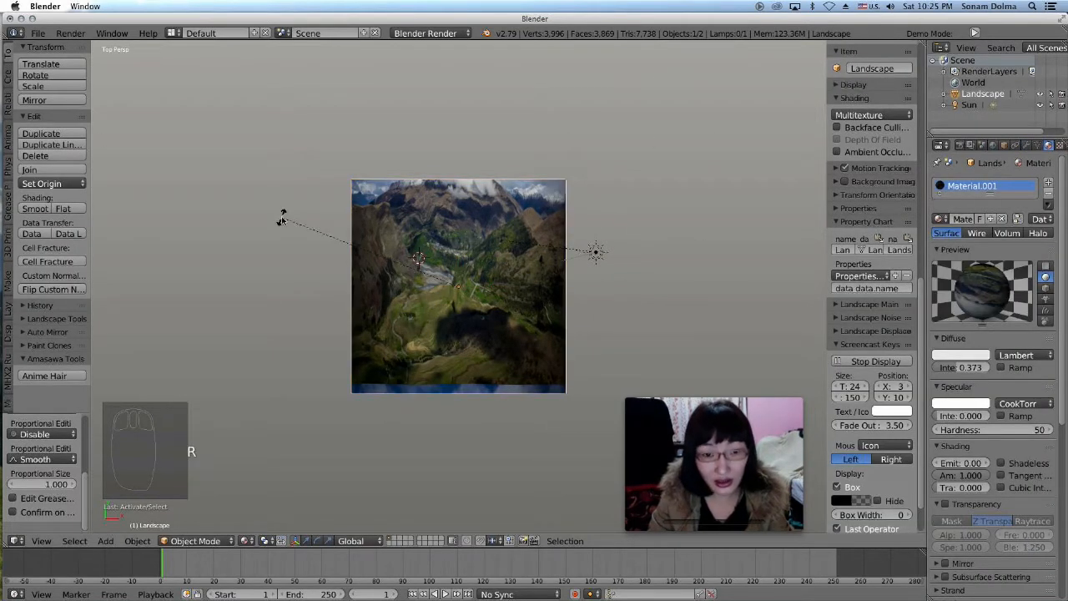
key("r")
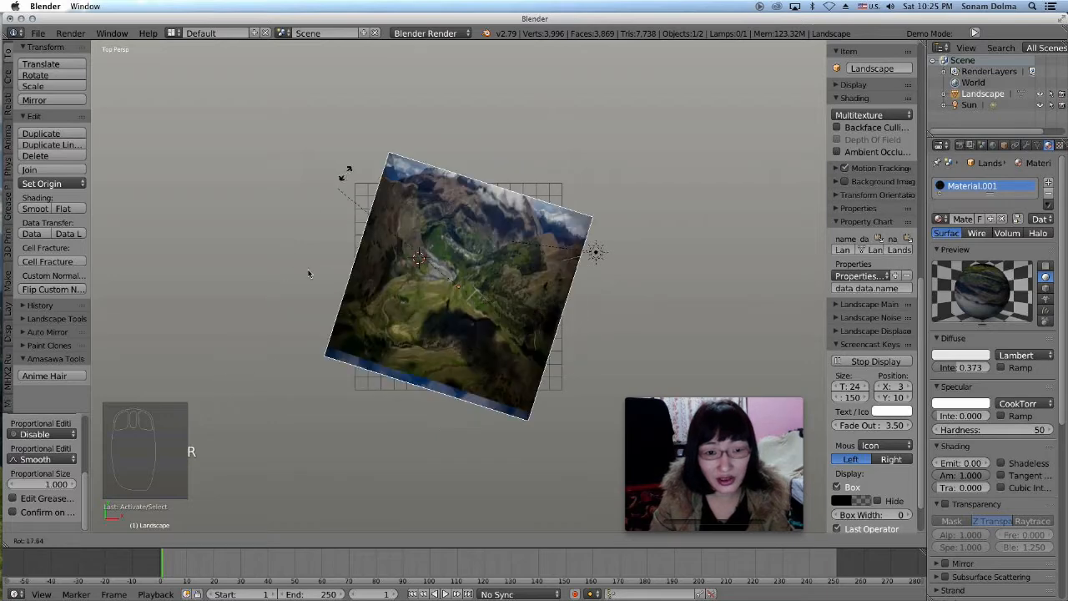
right_click(304, 209)
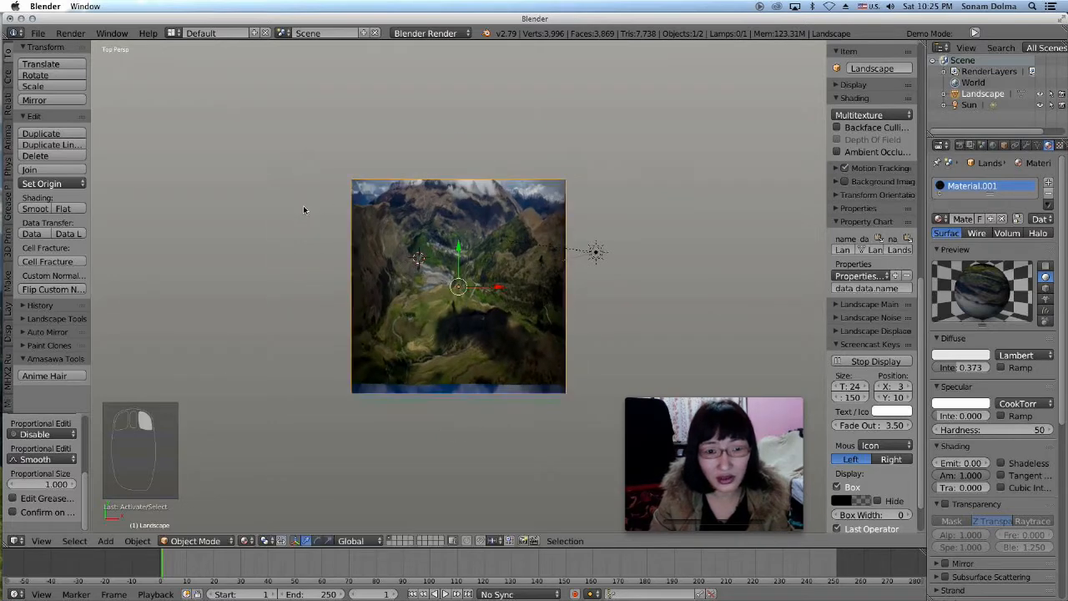
Tilt the sun lamp about 21° in a side view so its beam points more directly at the mountain.
right_click(597, 252)
middle_click_drag(609, 289, 514, 290)
middle_click_drag(621, 334, 460, 307)
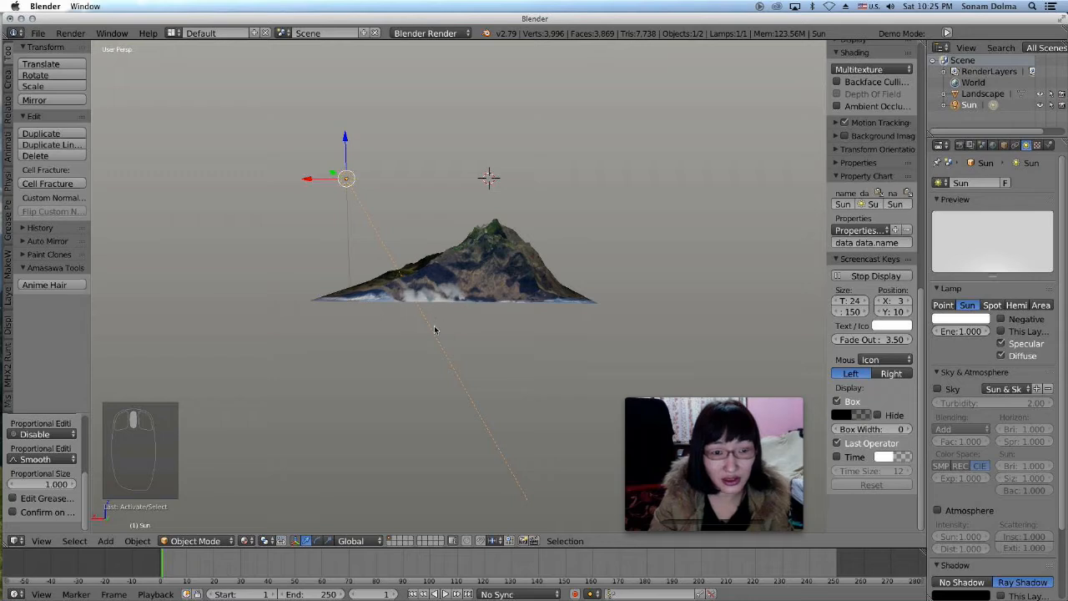
key("r")
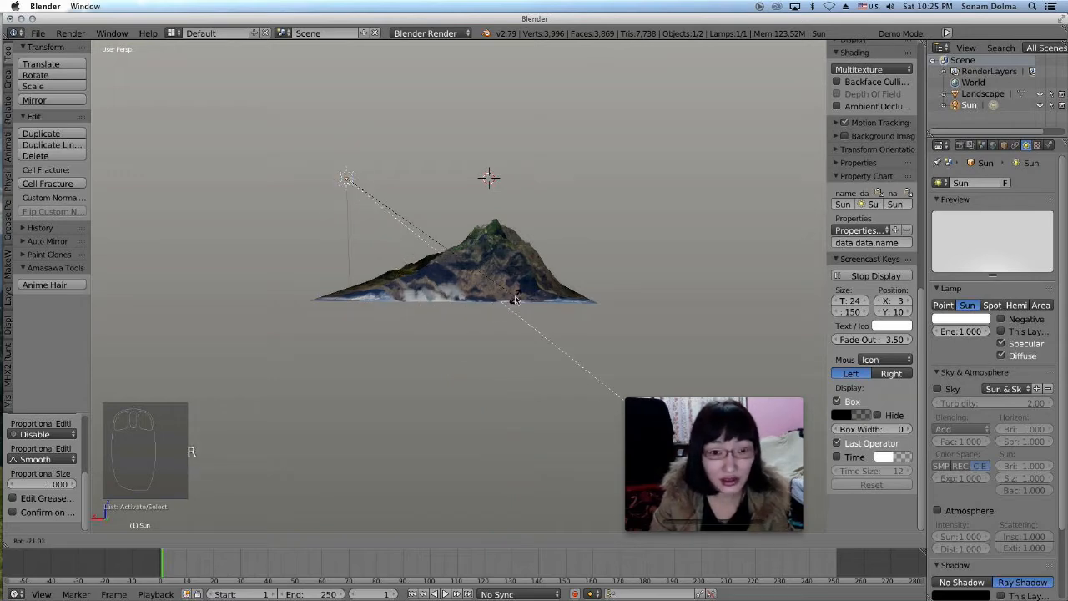
left_click(504, 321)
Add a camera at the 3D cursor above the landscape.
mouse_move(504, 321)
middle_mouse_down()
mouse_move(632, 326)
mouse_move(437, 313)
mouse_move(512, 322)
middle_mouse_up()
scroll(464, 311, "up", 5)
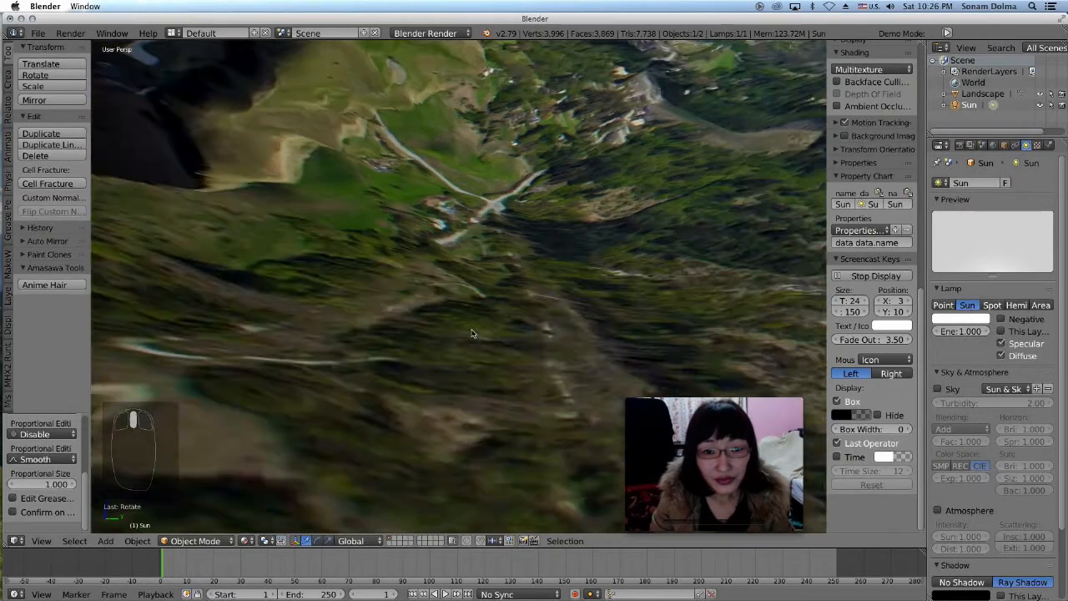
scroll(471, 333, "down", 1)
left_click(312, 357)
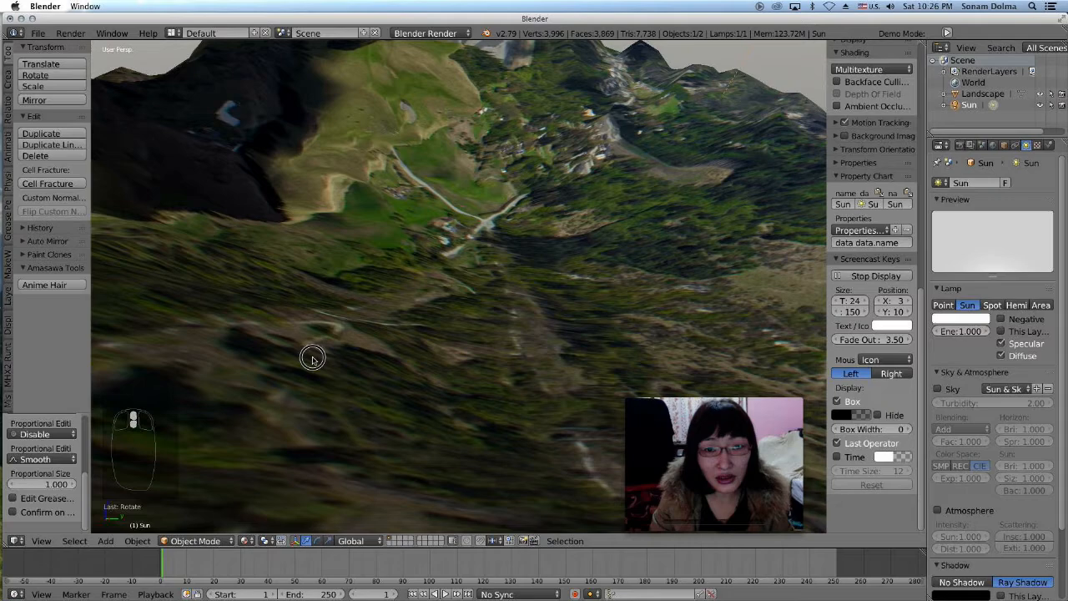
scroll(563, 360, "down", 2)
scroll(451, 330, "down", 3)
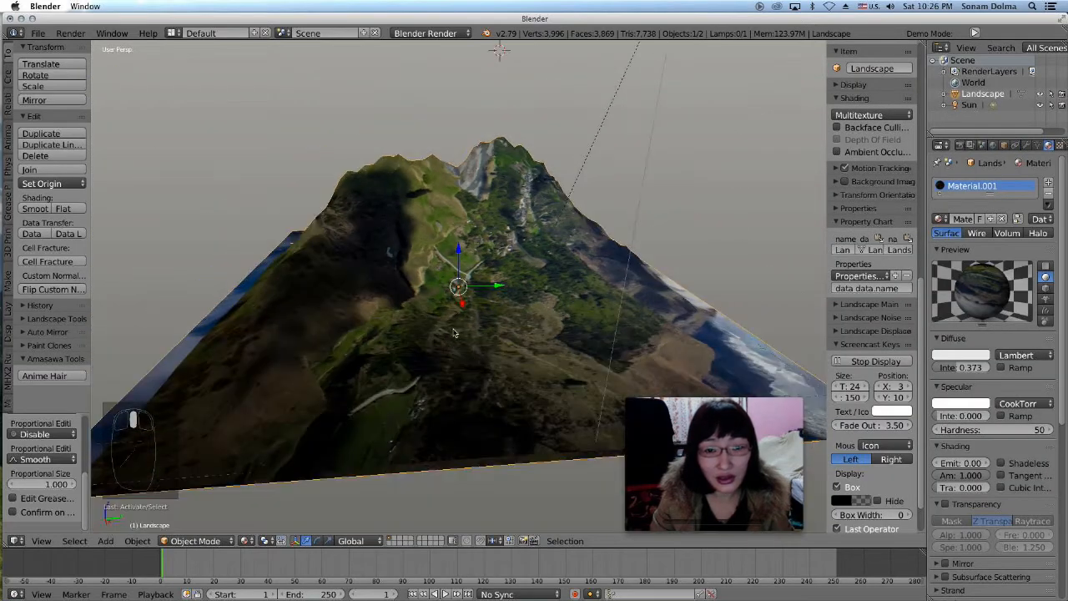
key("shift+a")
mouse_move(421, 317)
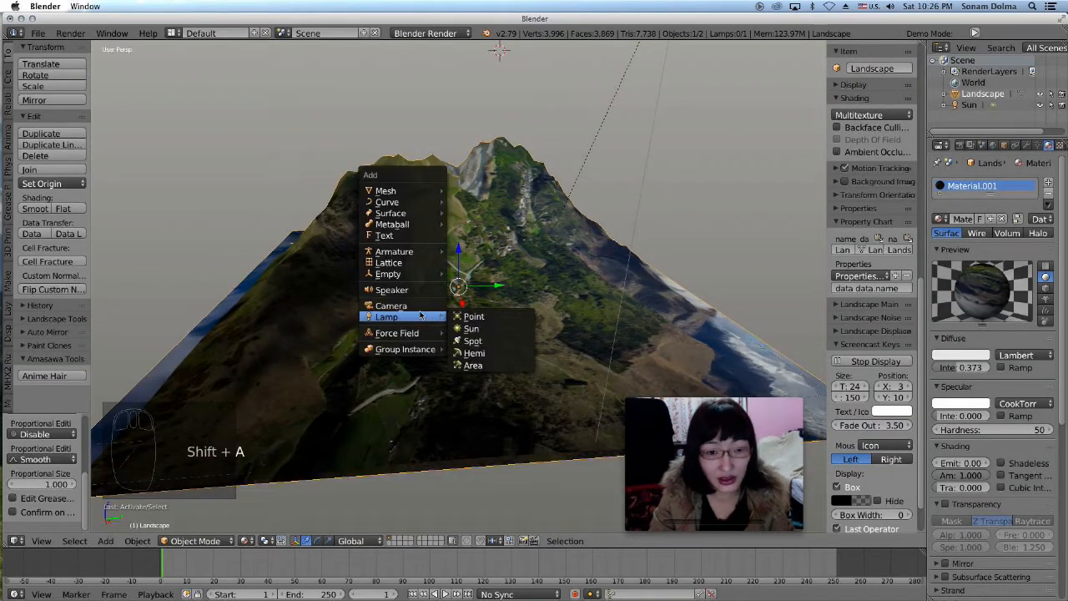
left_click(381, 310)
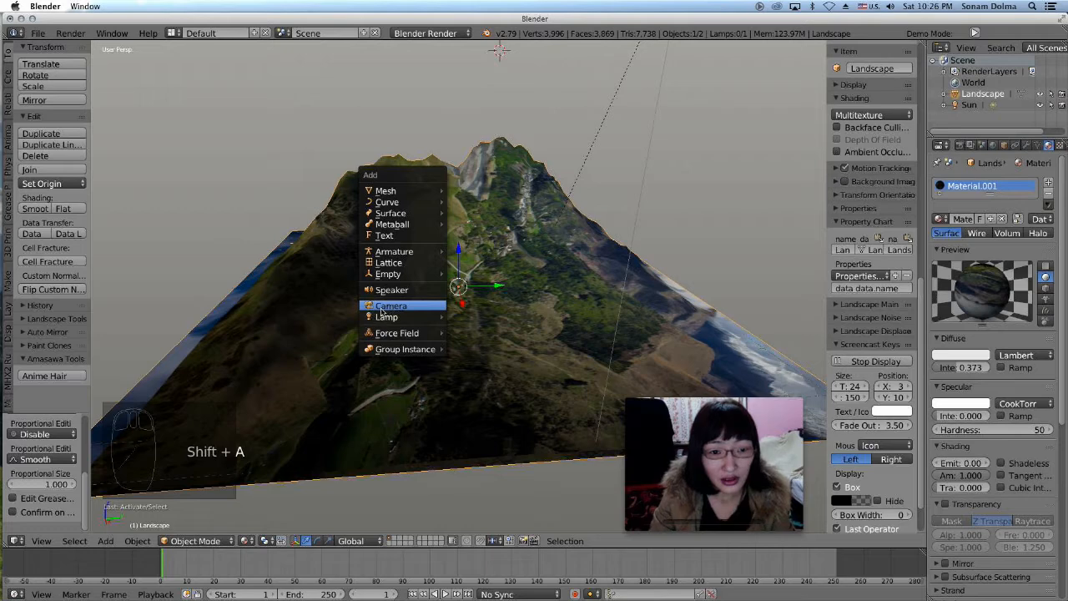
left_click(381, 310)
Look through the new camera to check its framing.
middle_click_drag(463, 325, 493, 322)
key("KP_0")
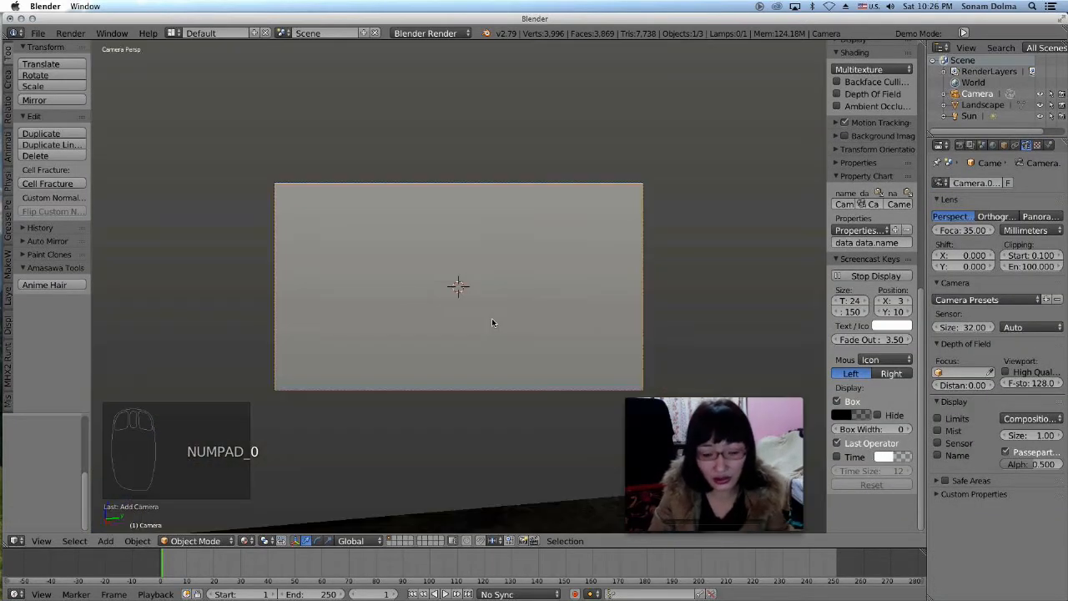
scroll(477, 338, "down", 2)
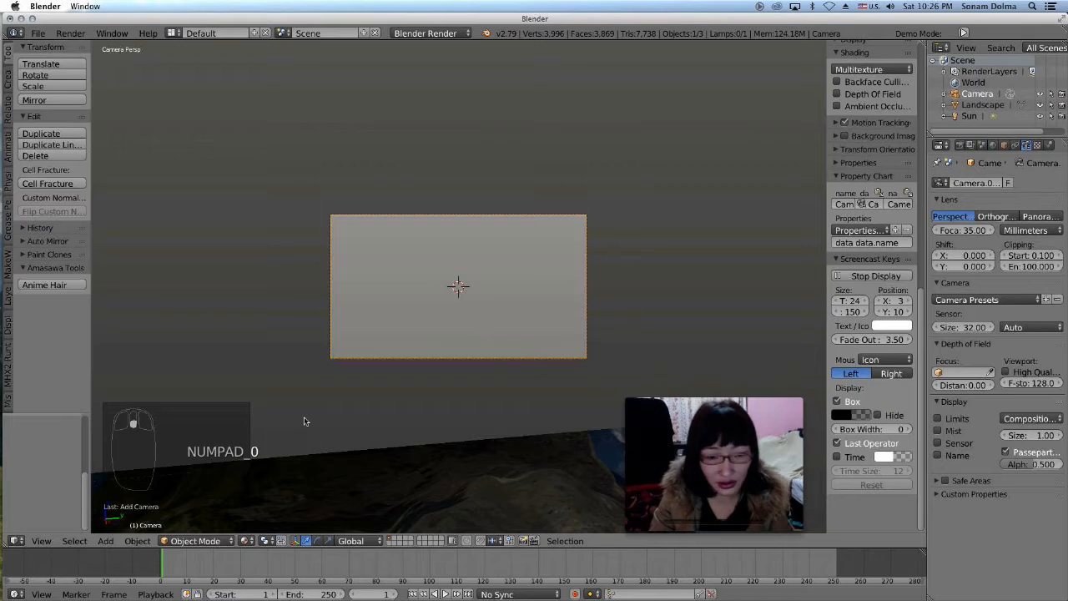
Move the new camera across the landscape toward its +X side from a top view.
left_click(41, 540)
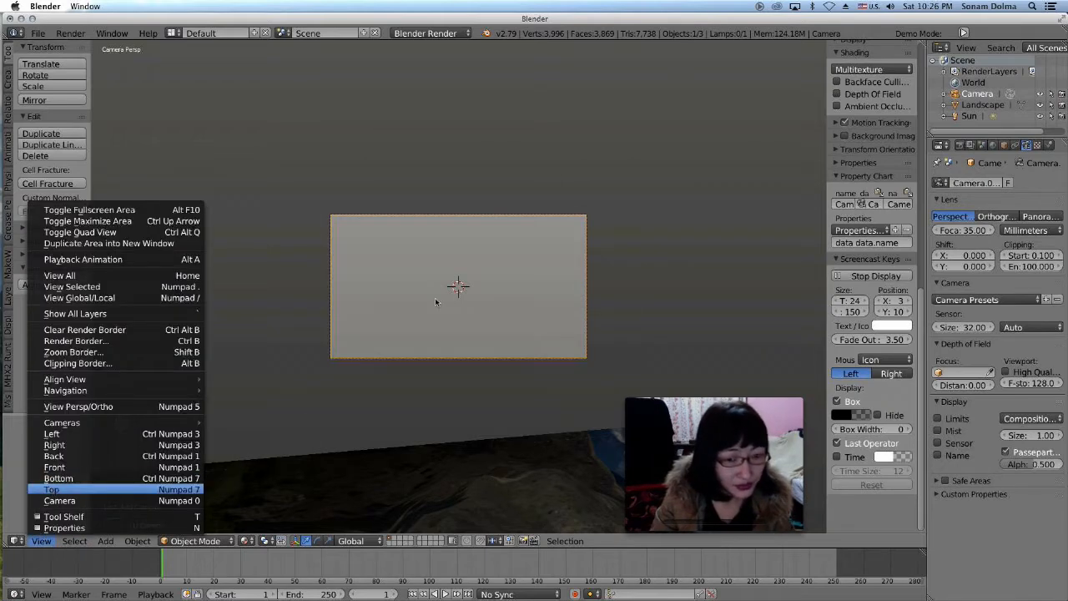
left_click(52, 490)
middle_click_drag(208, 209, 231, 206)
scroll(245, 190, "down", 1)
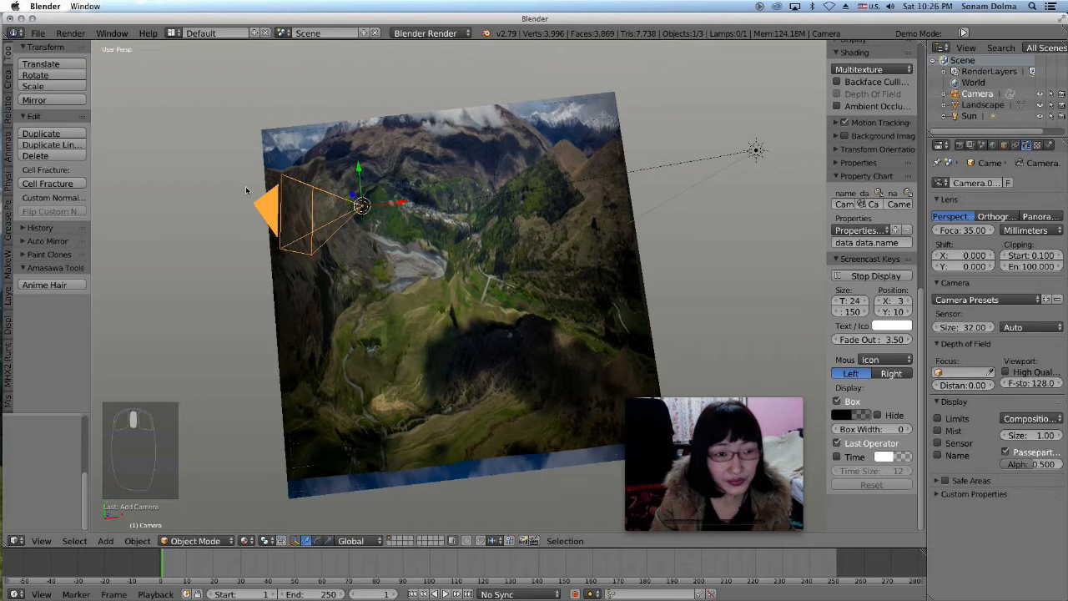
key("g")
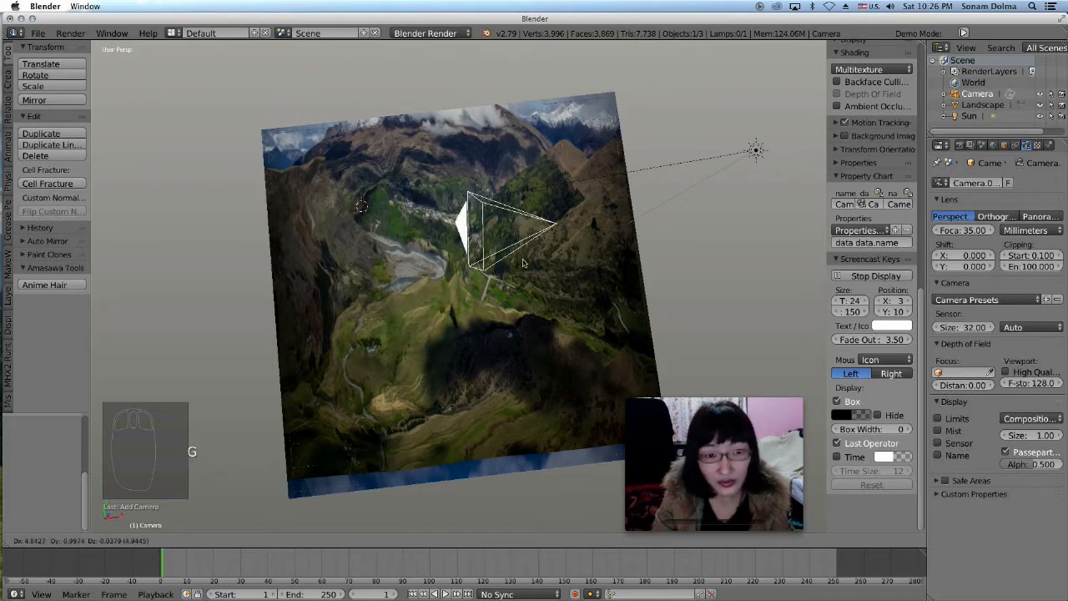
left_click(547, 269)
Reposition the camera above and just beyond the landscape's +X edge and rotate it slightly to face the mountain.
middle_click_drag(547, 269, 531, 167)
key("g")
left_click(575, 192)
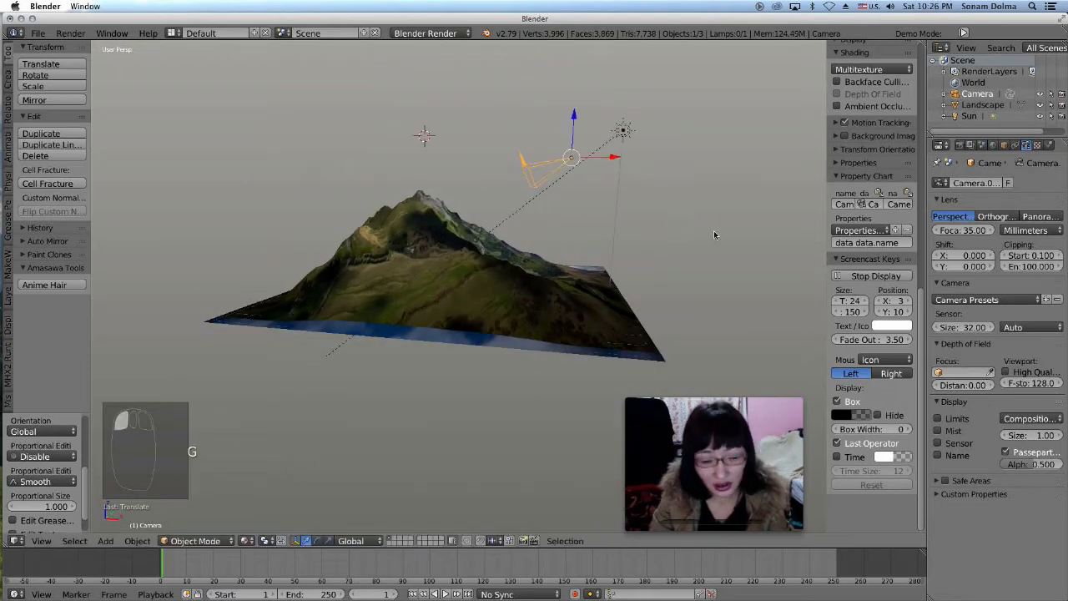
key("r")
left_click(651, 206)
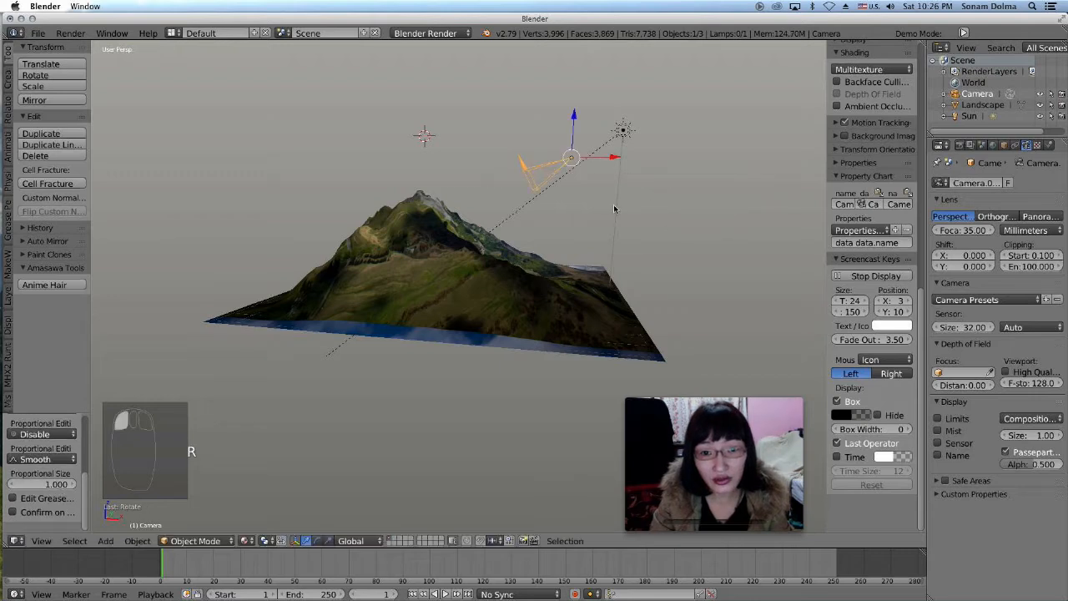
key("g")
left_click(688, 224)
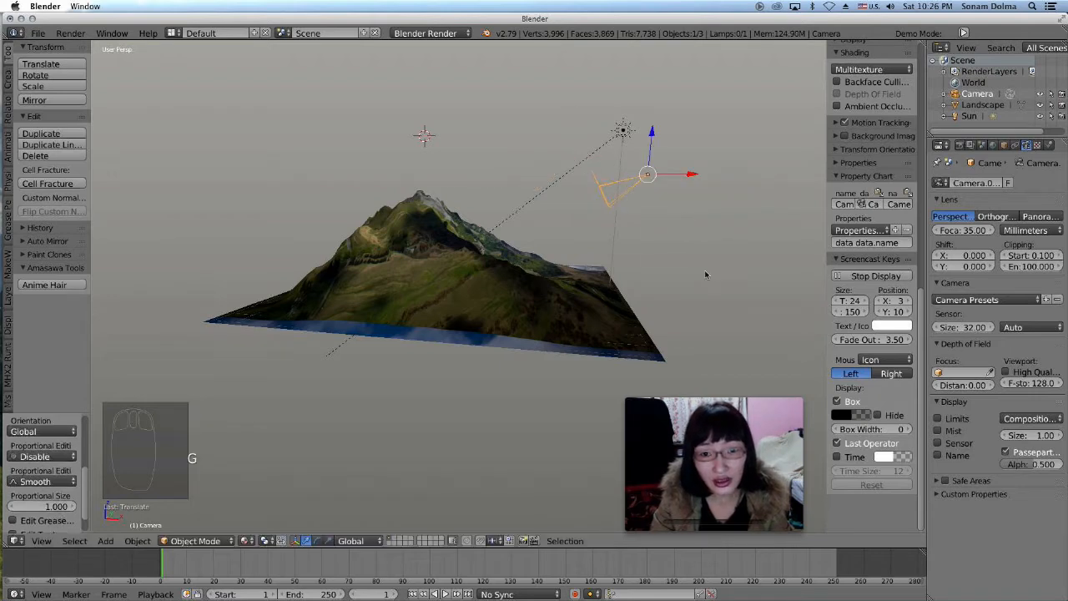
Select the camera while looking through it and shift it sideways to frame the green valley slope and the dark ridge beside it.
middle_click_drag(596, 248, 548, 243)
left_click(500, 229)
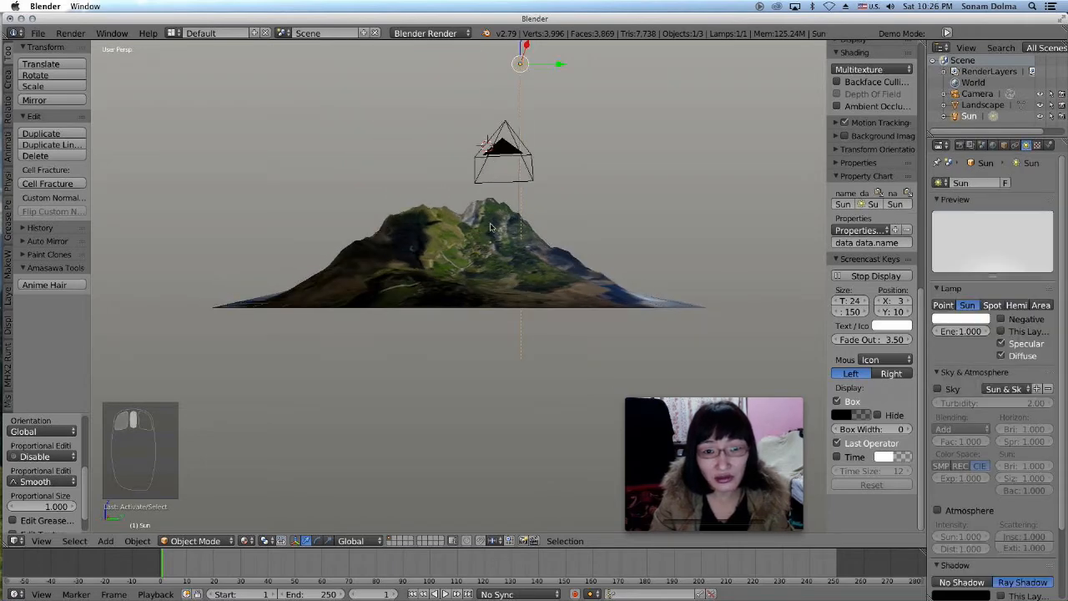
key("KP_0")
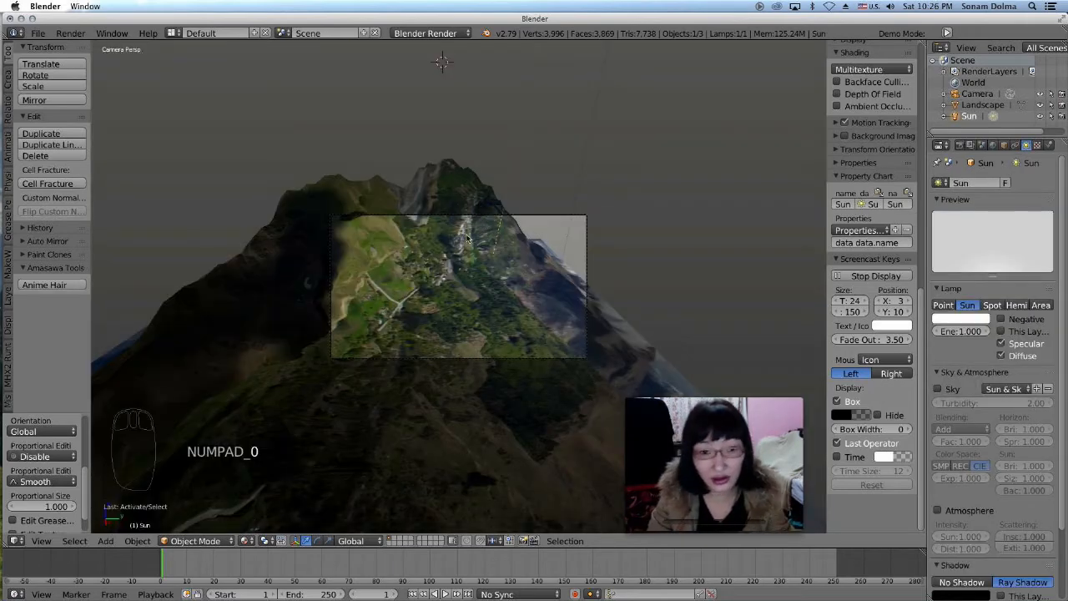
key("g")
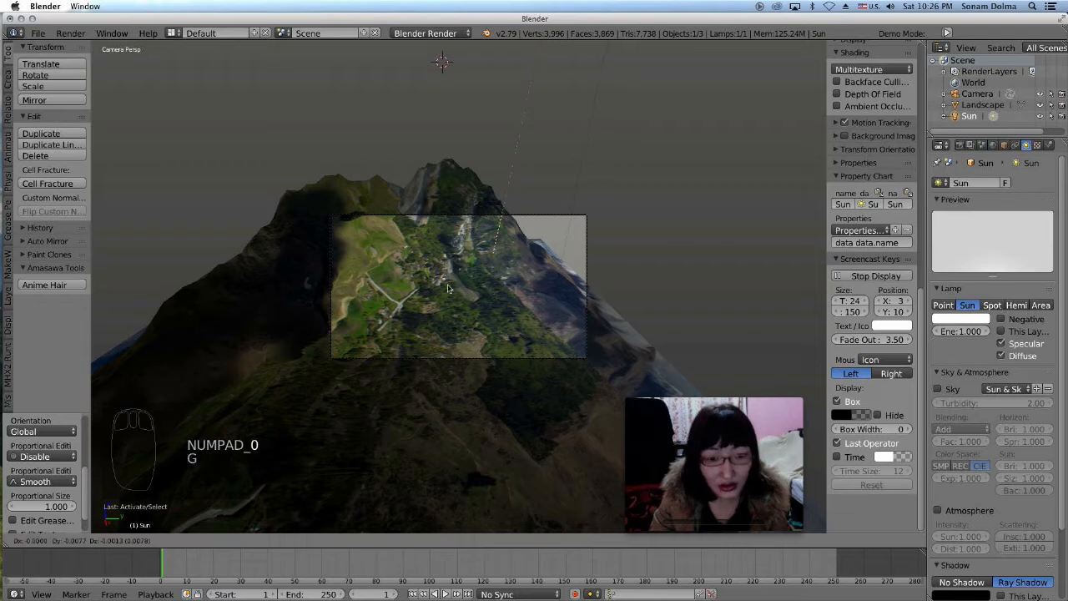
left_click(556, 234)
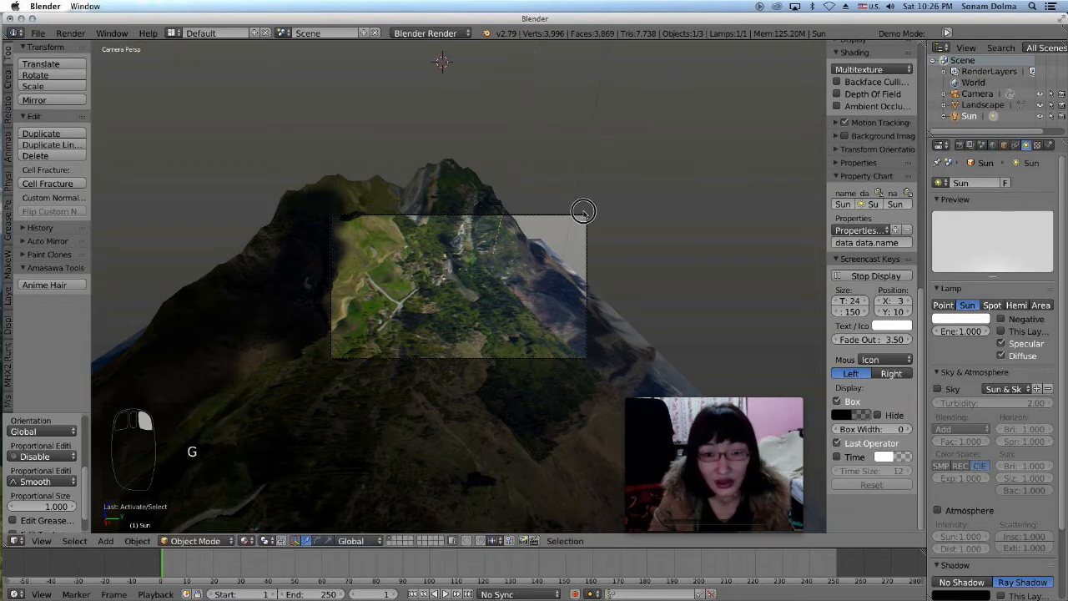
left_click(584, 216)
key("g")
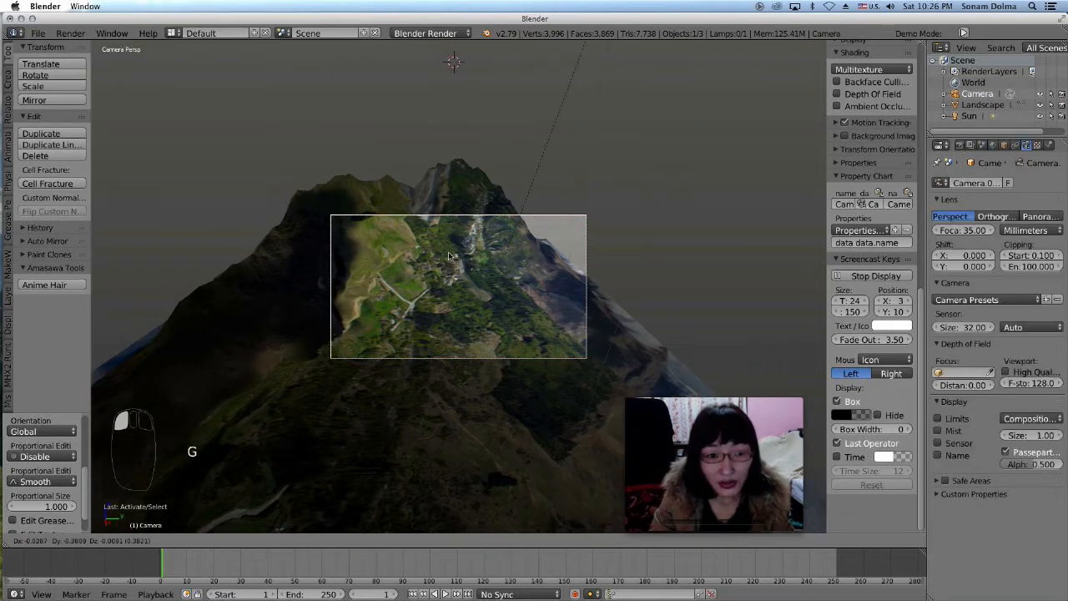
left_click(499, 307)
Examine the textured mountain slope up close through the camera.
scroll(499, 307, "up", 2)
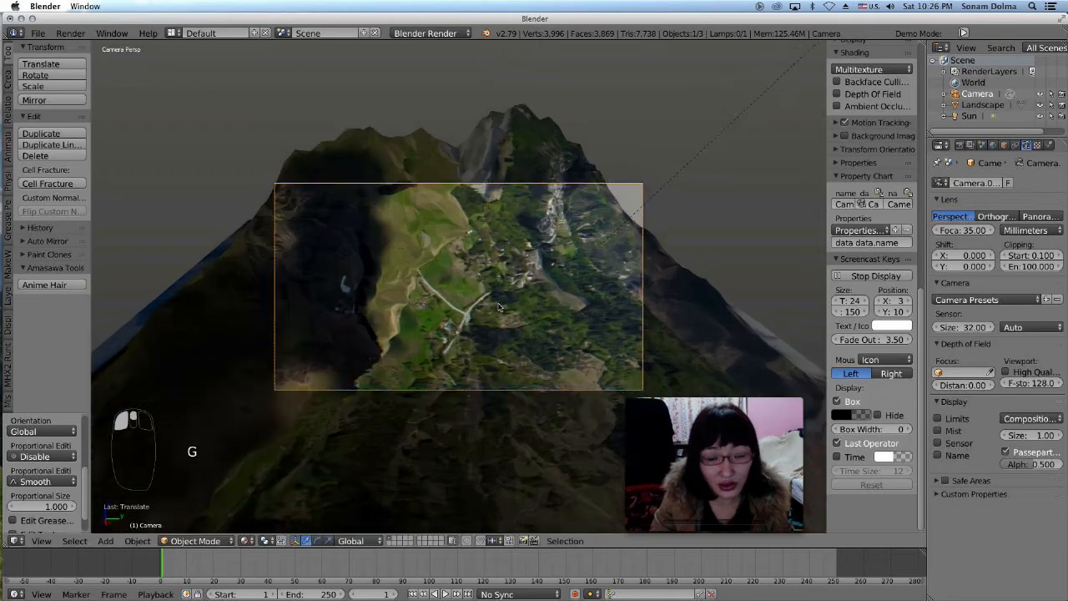
scroll(485, 268, "up", 5)
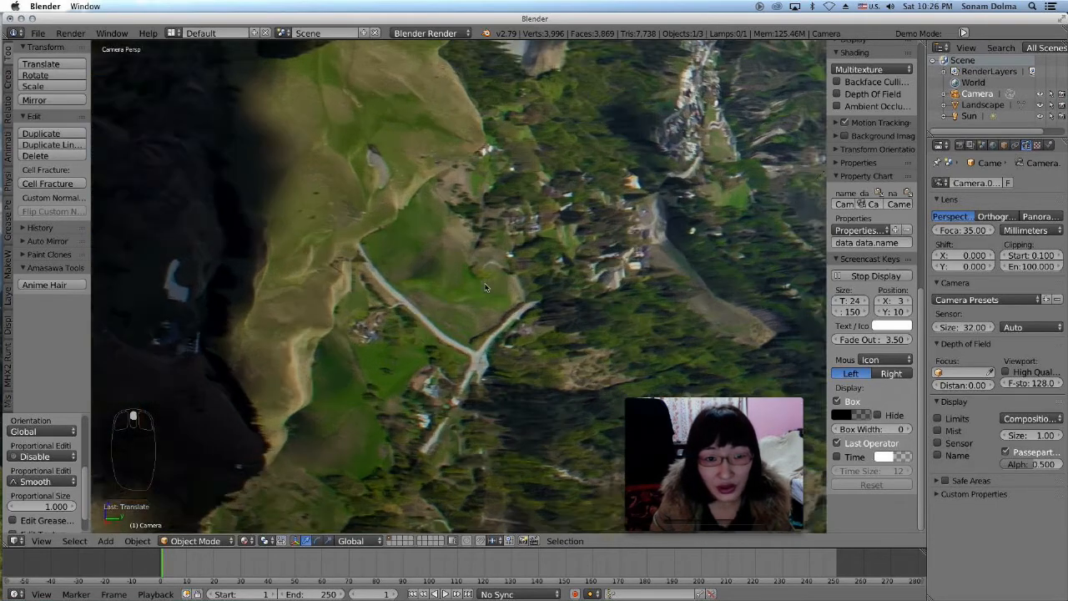
scroll(485, 287, "up", 1)
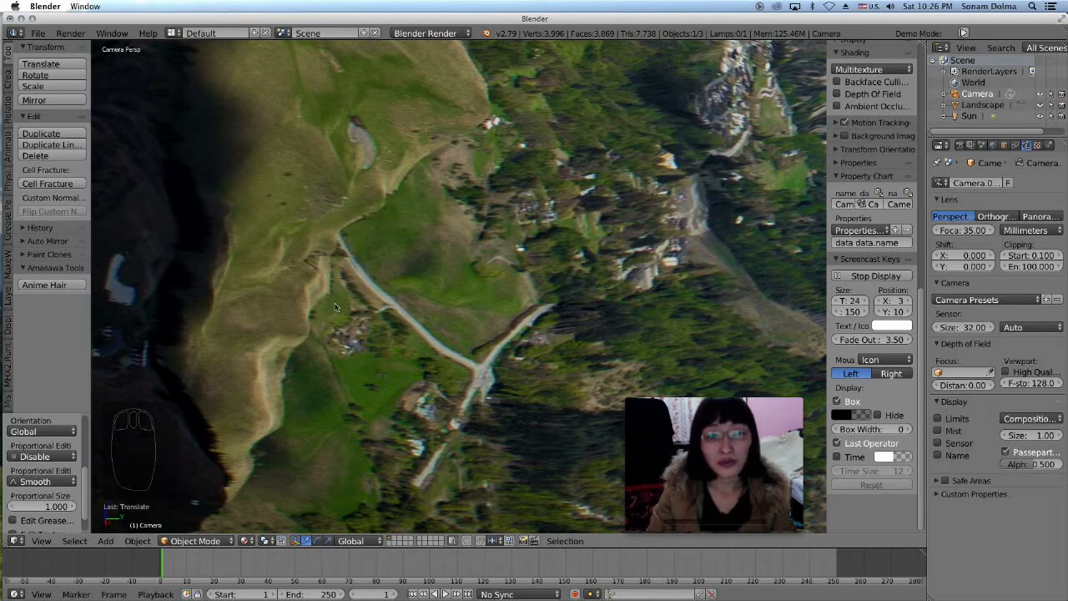
scroll(387, 306, "down", 5)
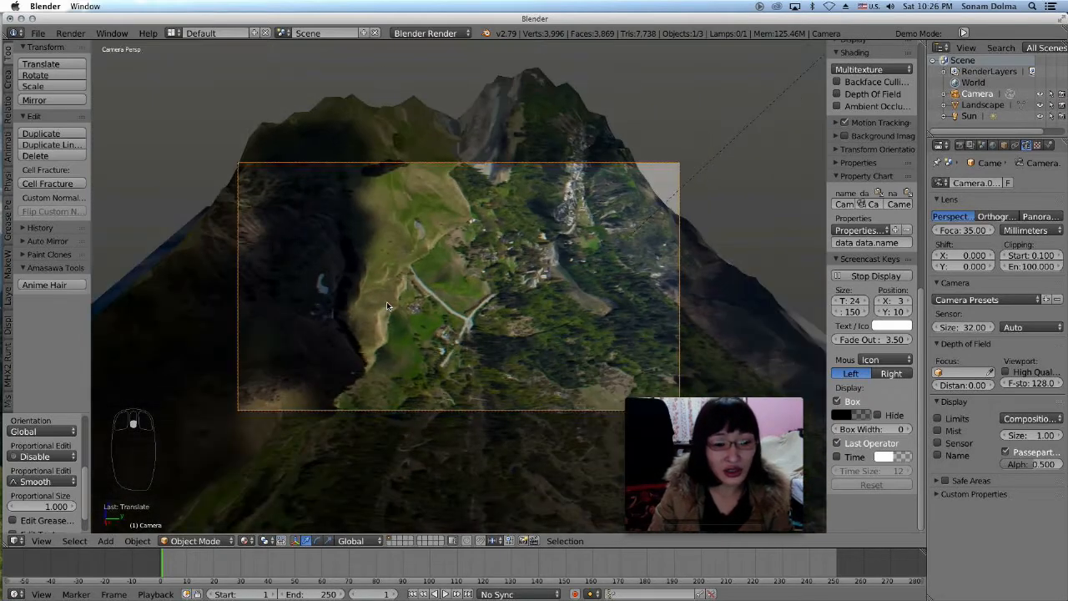
scroll(387, 306, "down", 1)
Select the landscape mesh and keep it in Object Mode with Texture viewport shading.
right_click(468, 342)
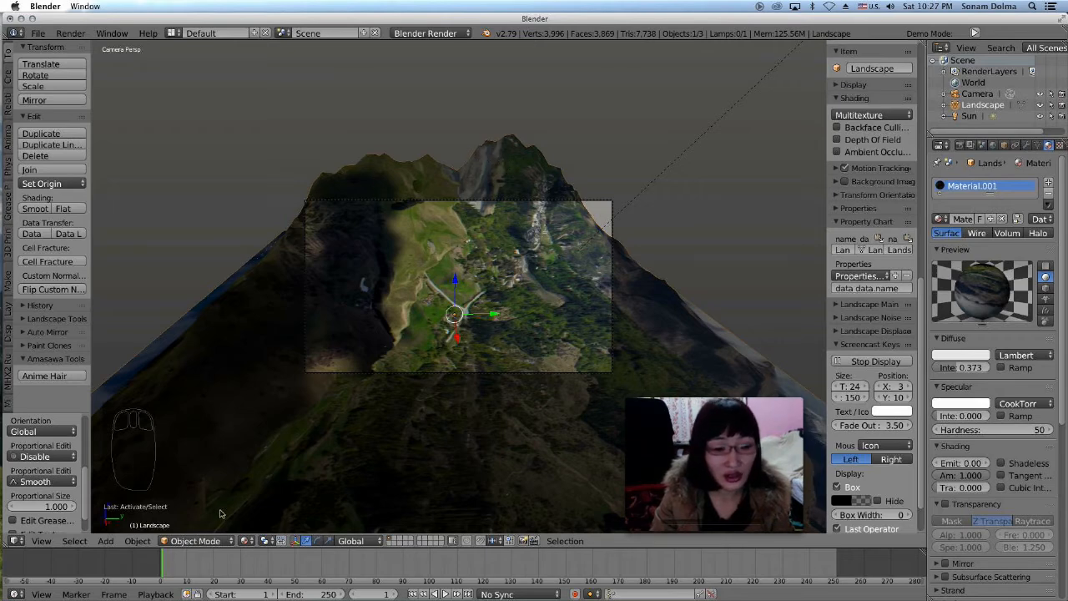
left_click(204, 541)
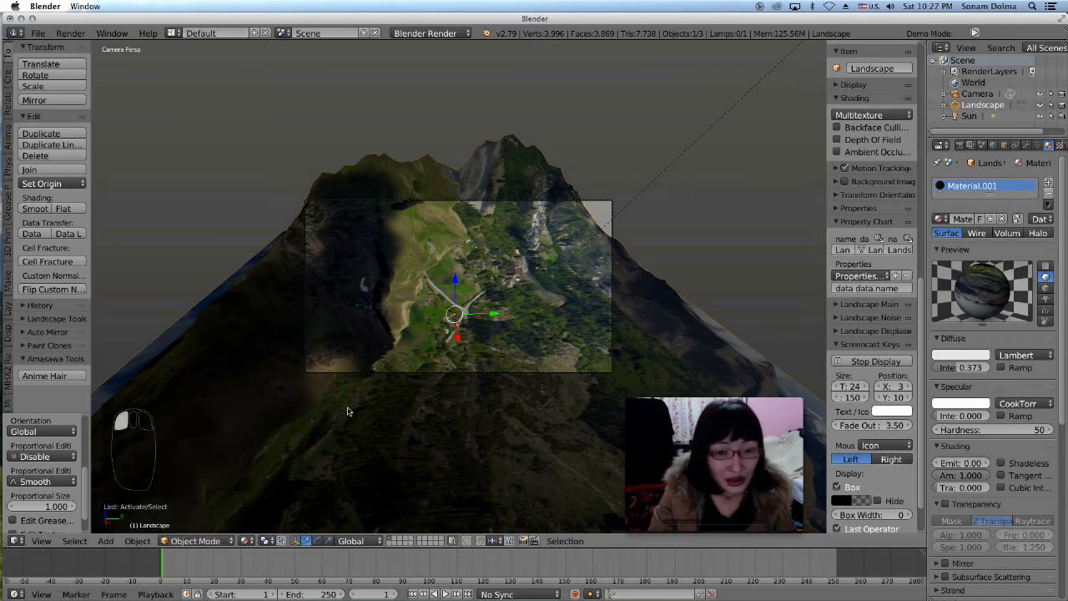
left_click(246, 541)
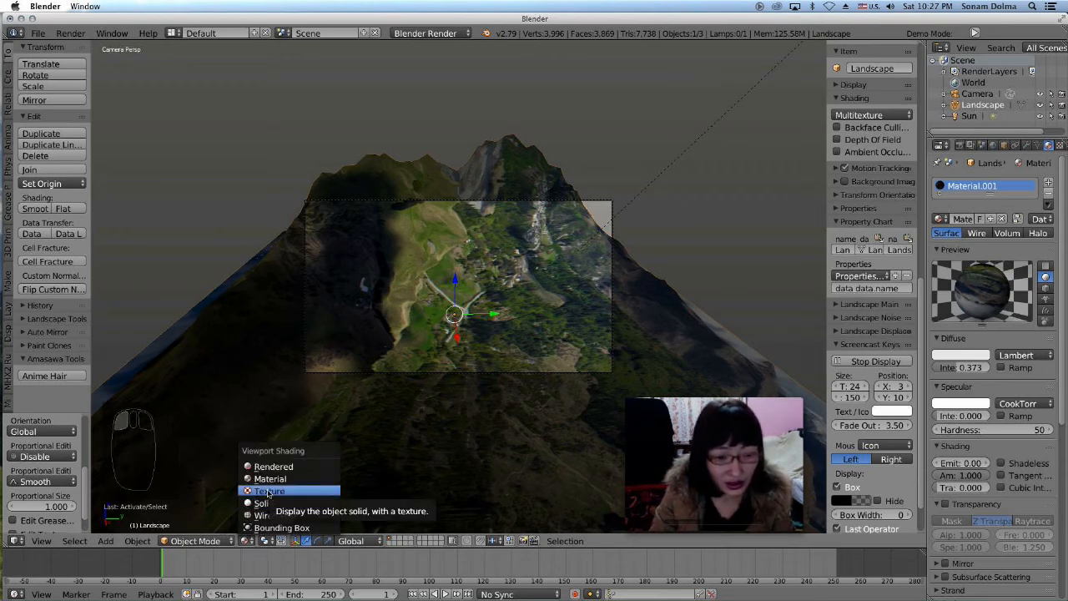
left_click(220, 541)
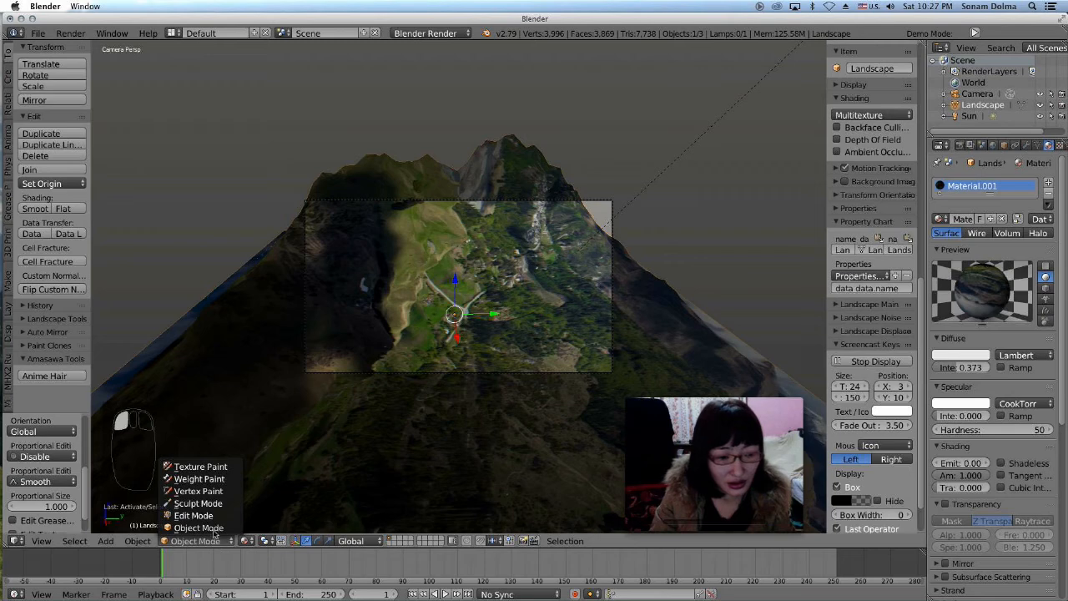
left_click(214, 530)
scroll(530, 322, "up", 4)
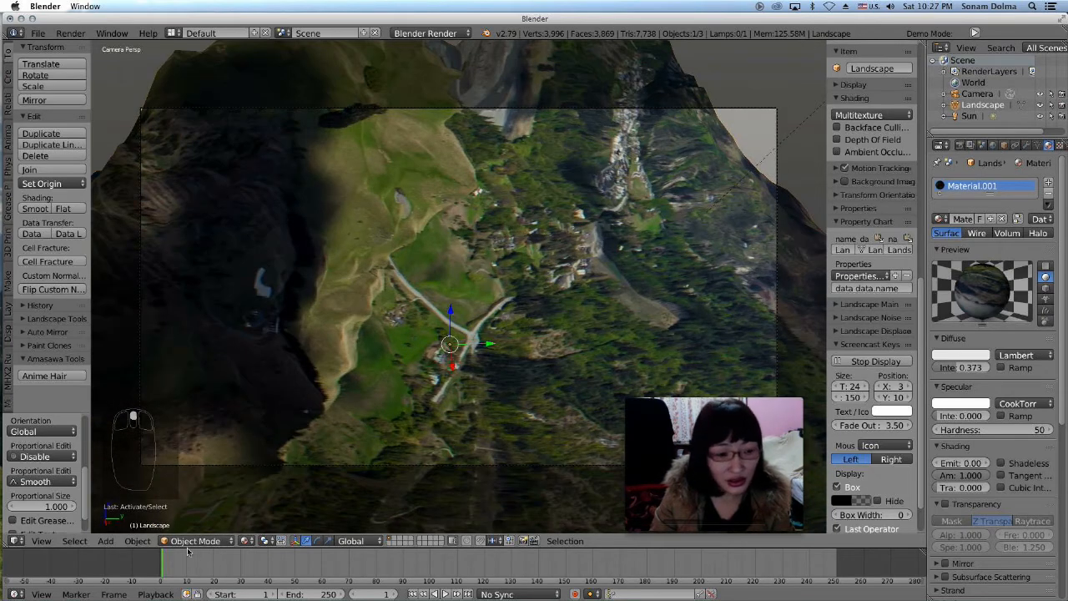
Leave the camera view and inspect the mountain from a low side perspective.
left_click(41, 542)
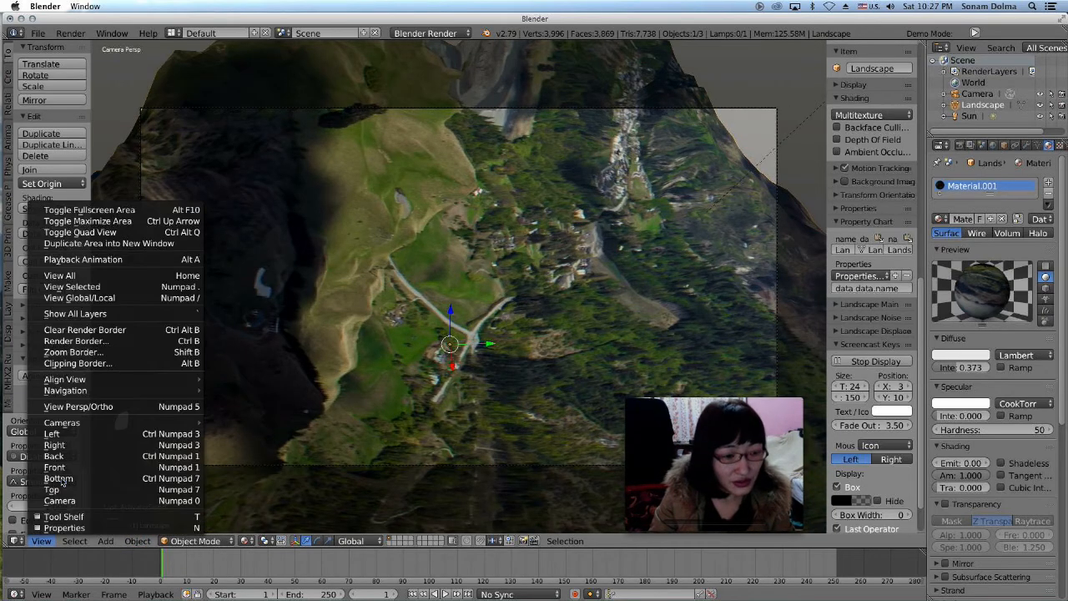
left_click(59, 468)
middle_click_drag(435, 287, 360, 284)
scroll(579, 309, "up", 4)
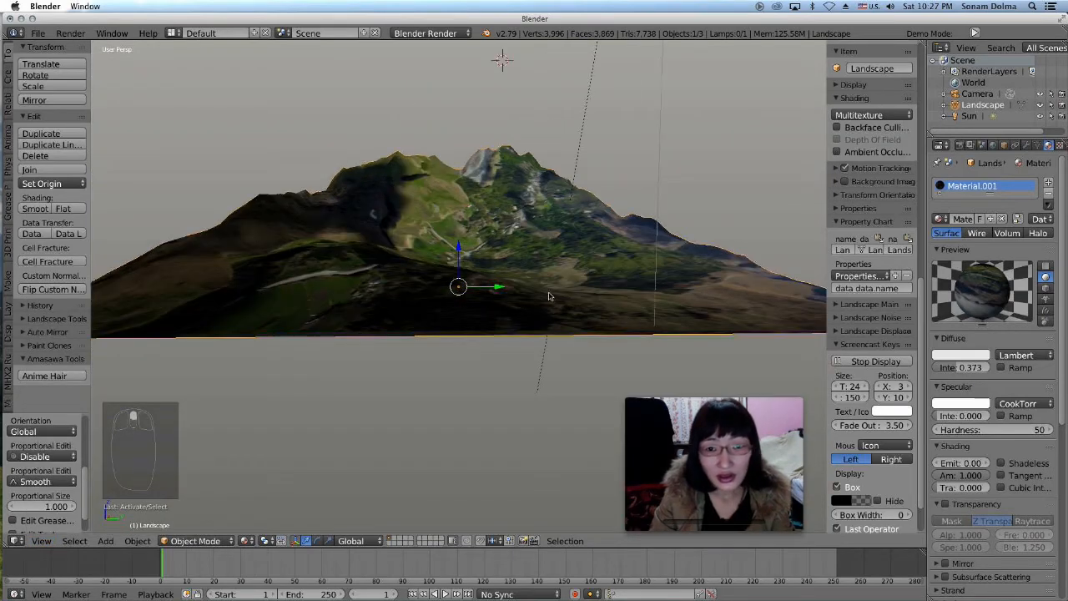